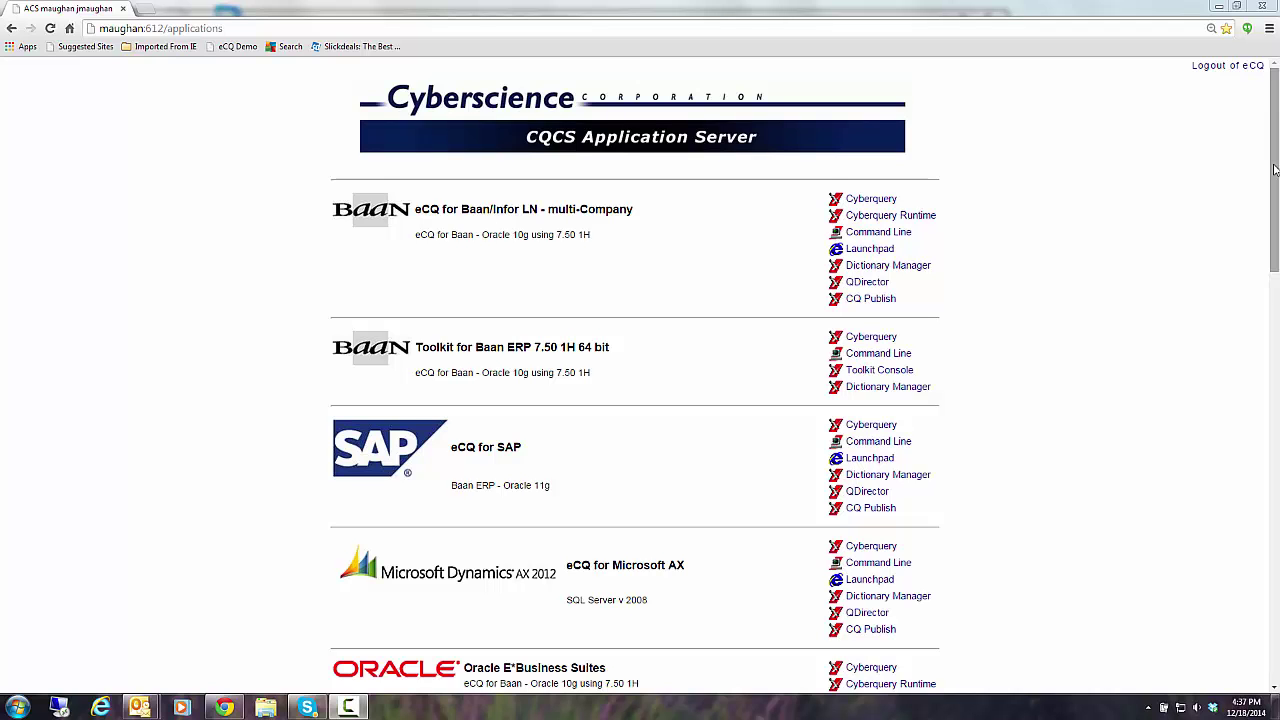
Step: Launch Cyberquery for the eCQ for Baan/Infor LN - multi-Company application
mouse_move(1274, 170)
left_mouse_down()
mouse_move(1274, 459)
mouse_move(1274, 170)
left_mouse_up()
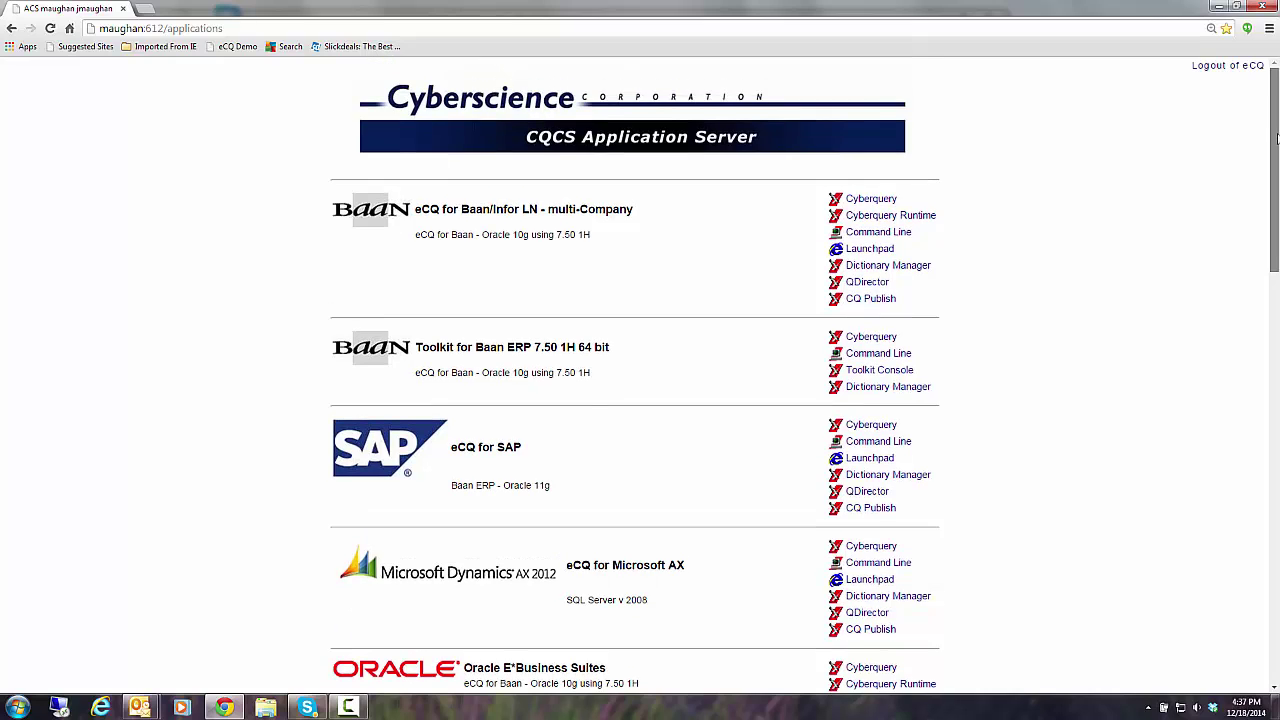
left_click(866, 199)
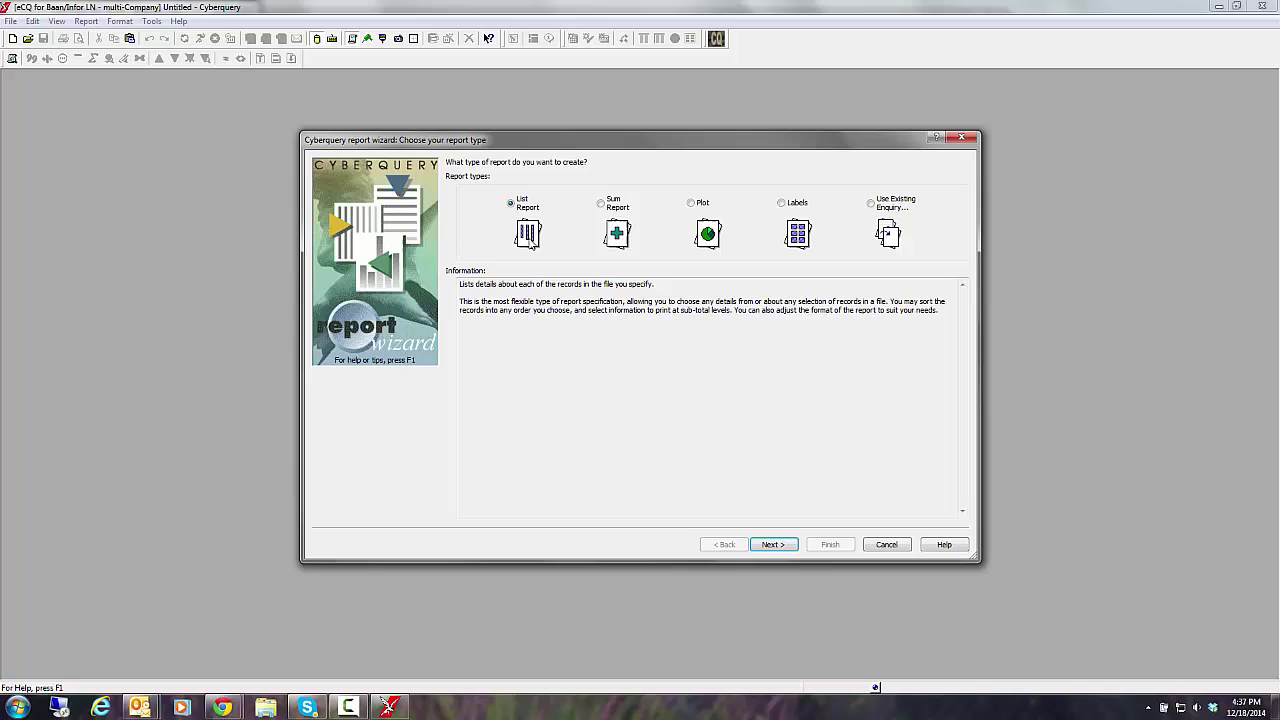
Step: Review the Sum Report, Plot, Labels and Use Existing Enquiry report types, and continue with List Report as the type
left_click(603, 207)
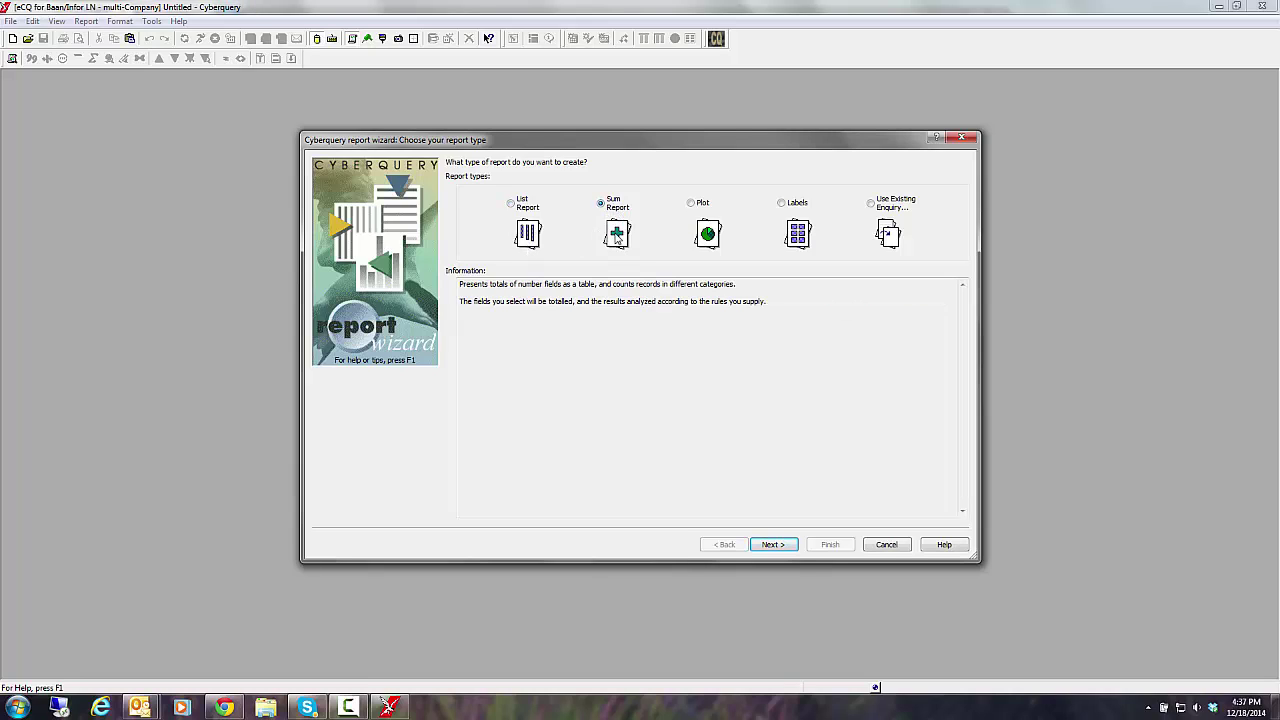
left_click(697, 206)
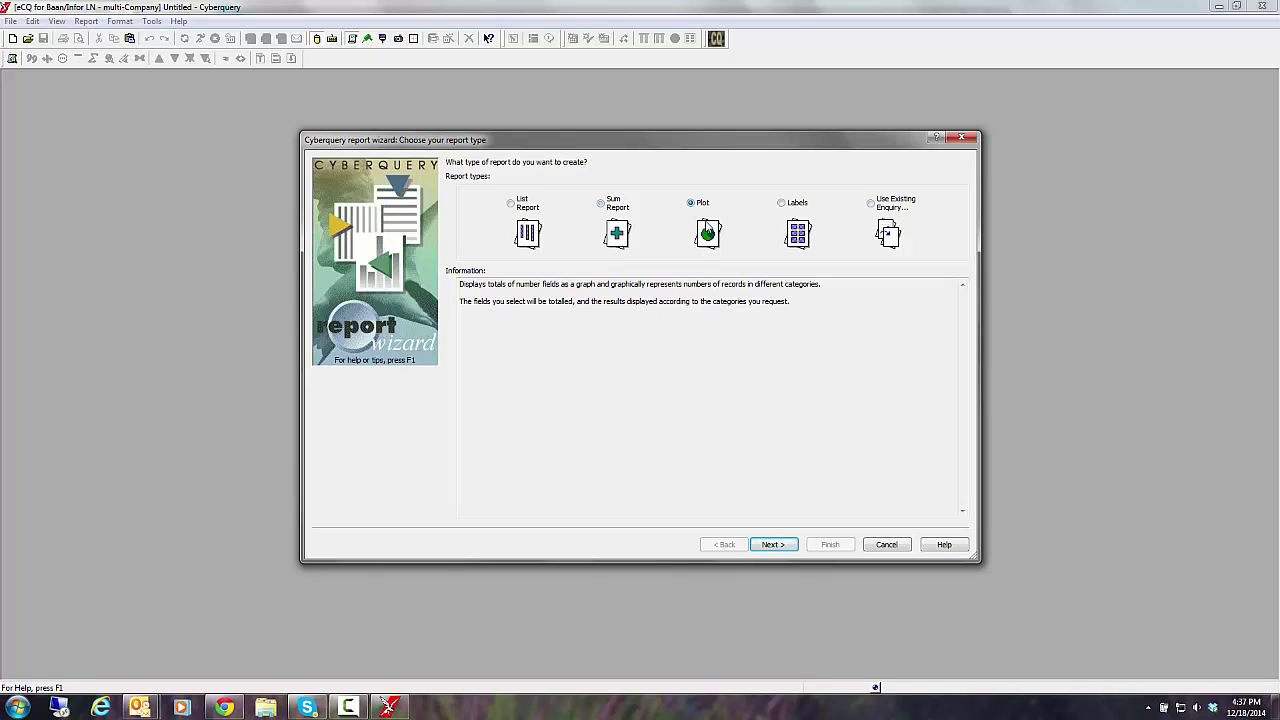
left_click(782, 206)
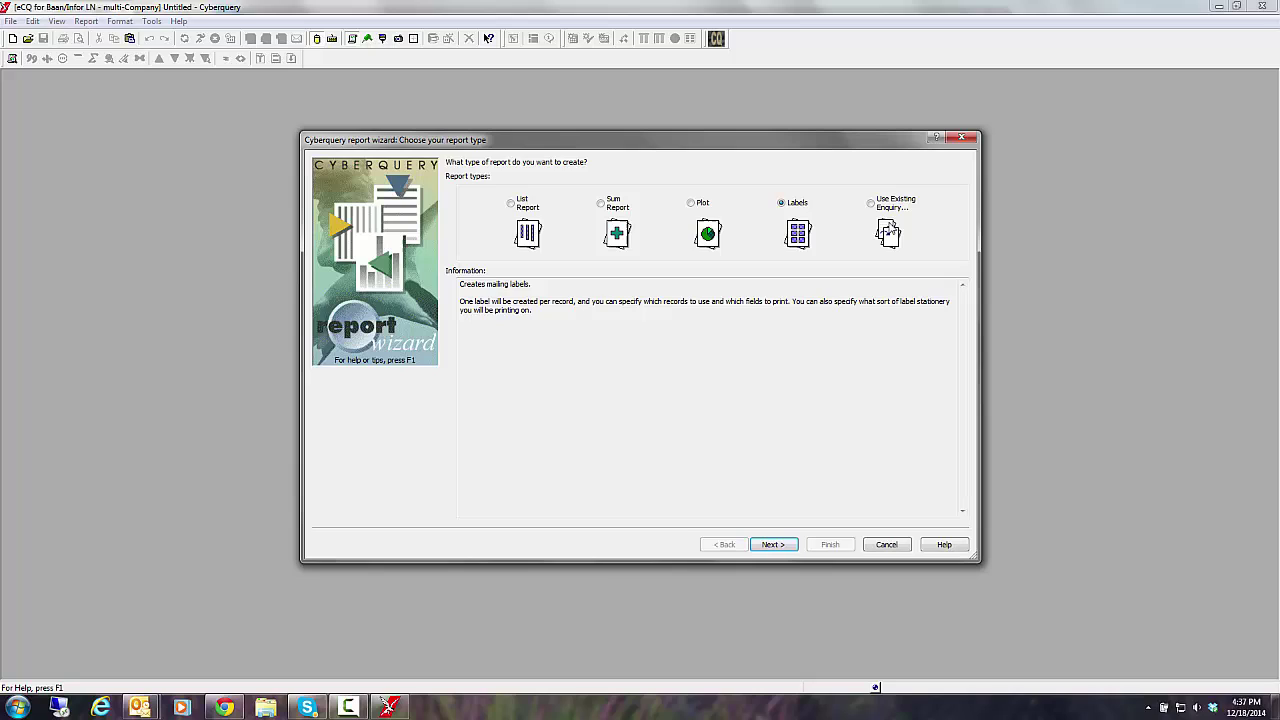
left_click(872, 206)
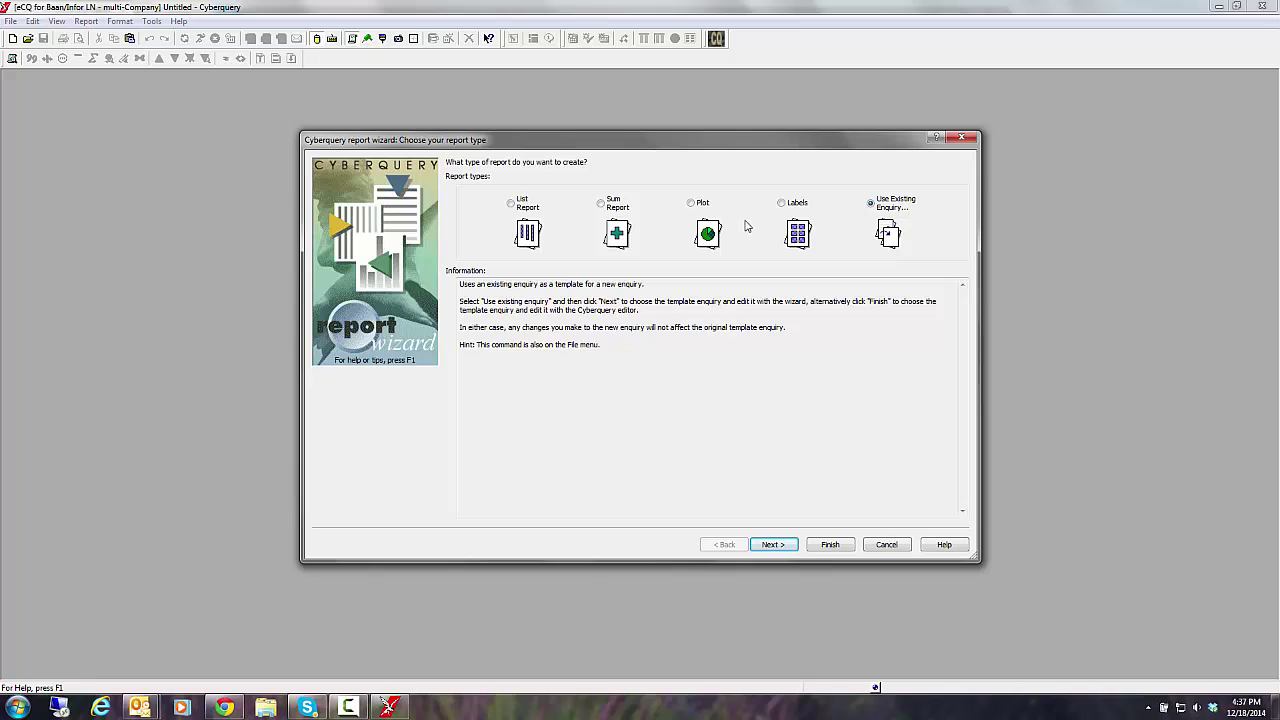
left_click(512, 205)
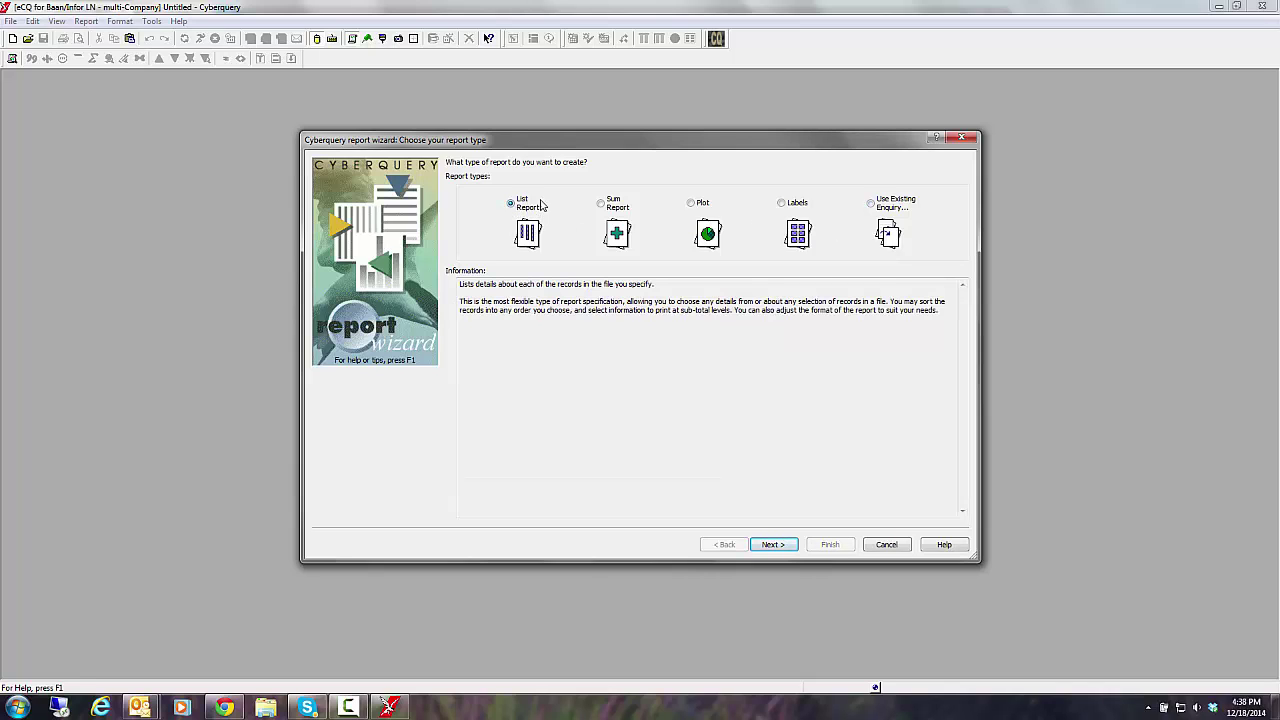
left_click(771, 546)
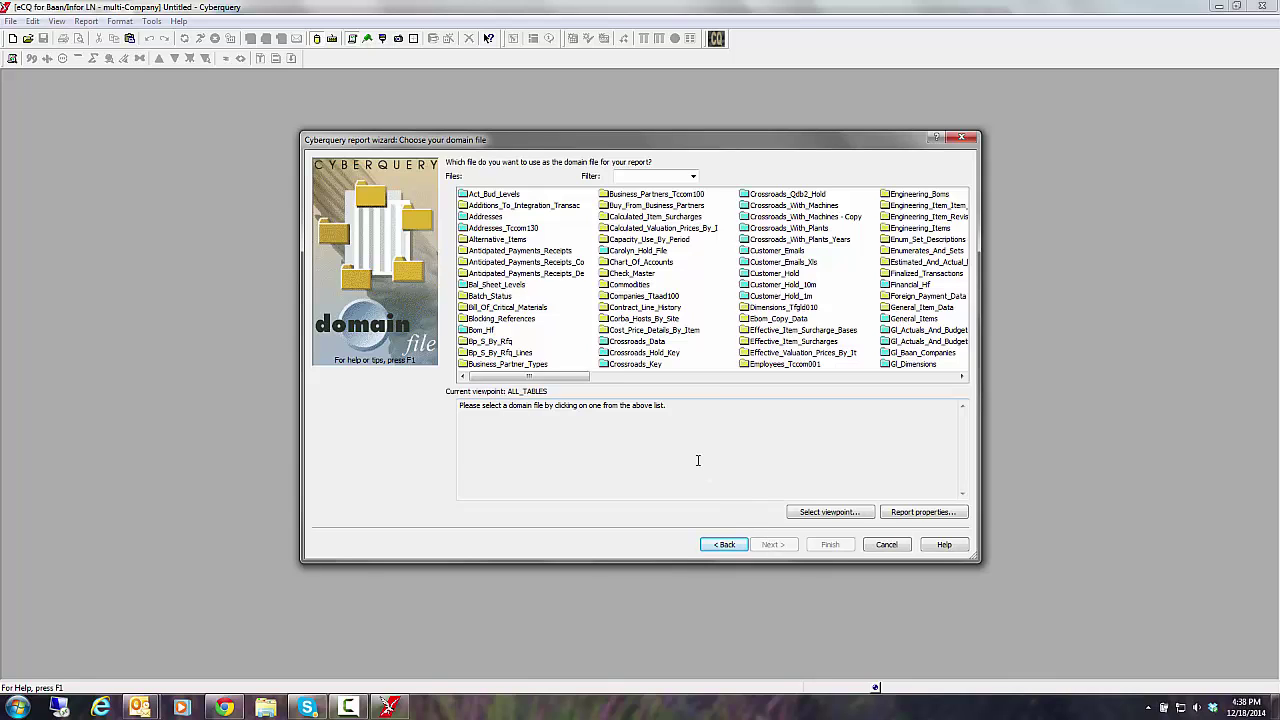
Step: Change the viewpoint for the domain file list to Native
mouse_move(840, 338)
left_click_drag(585, 381, 765, 386)
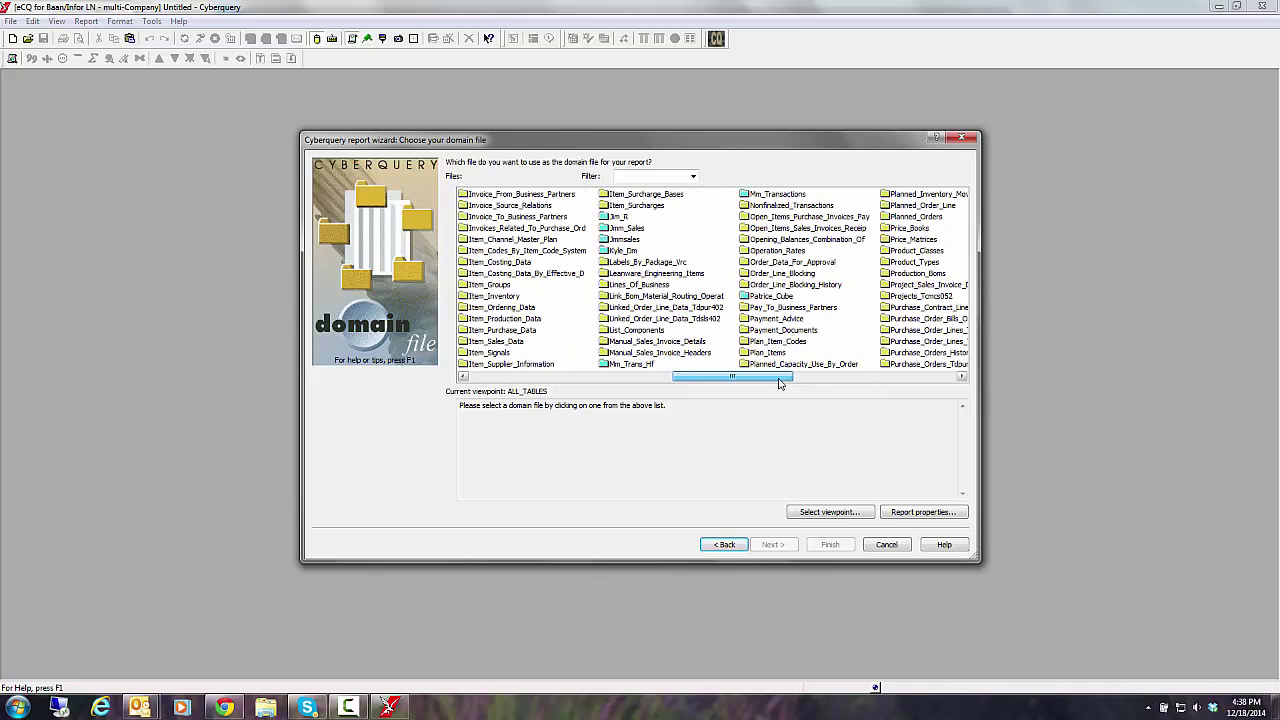
left_click(815, 511)
left_click(695, 375)
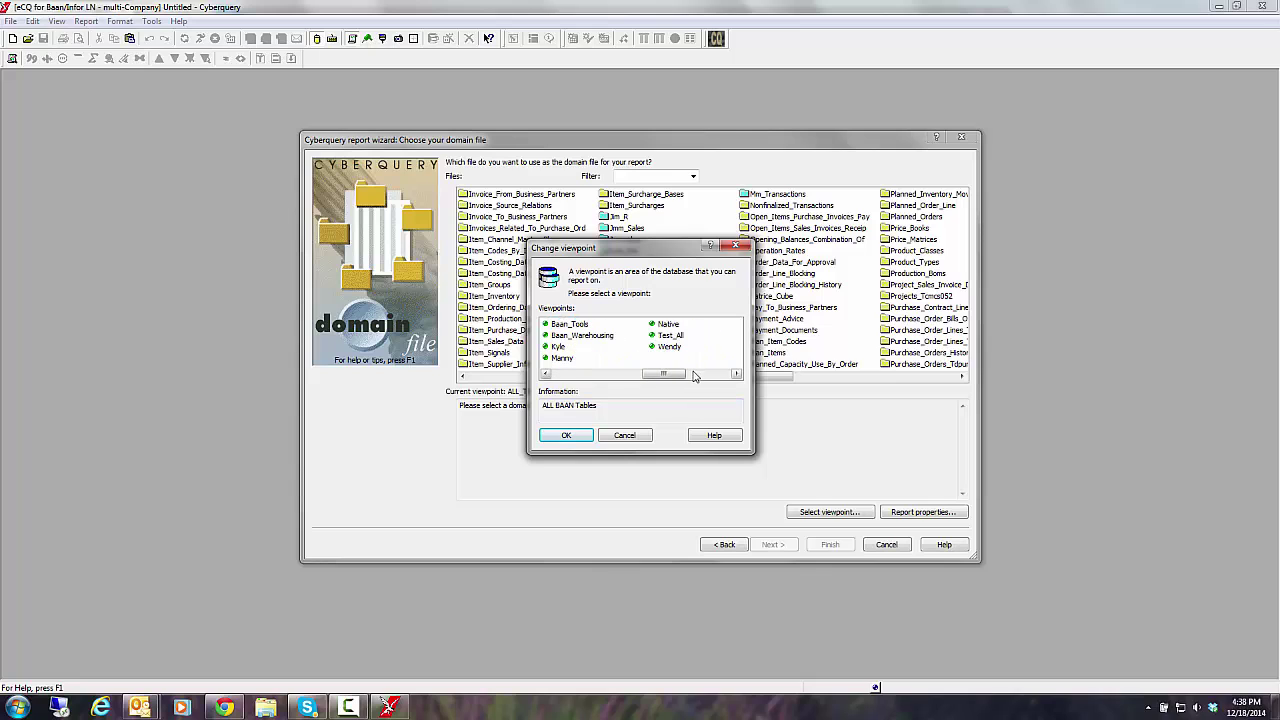
left_click(670, 324)
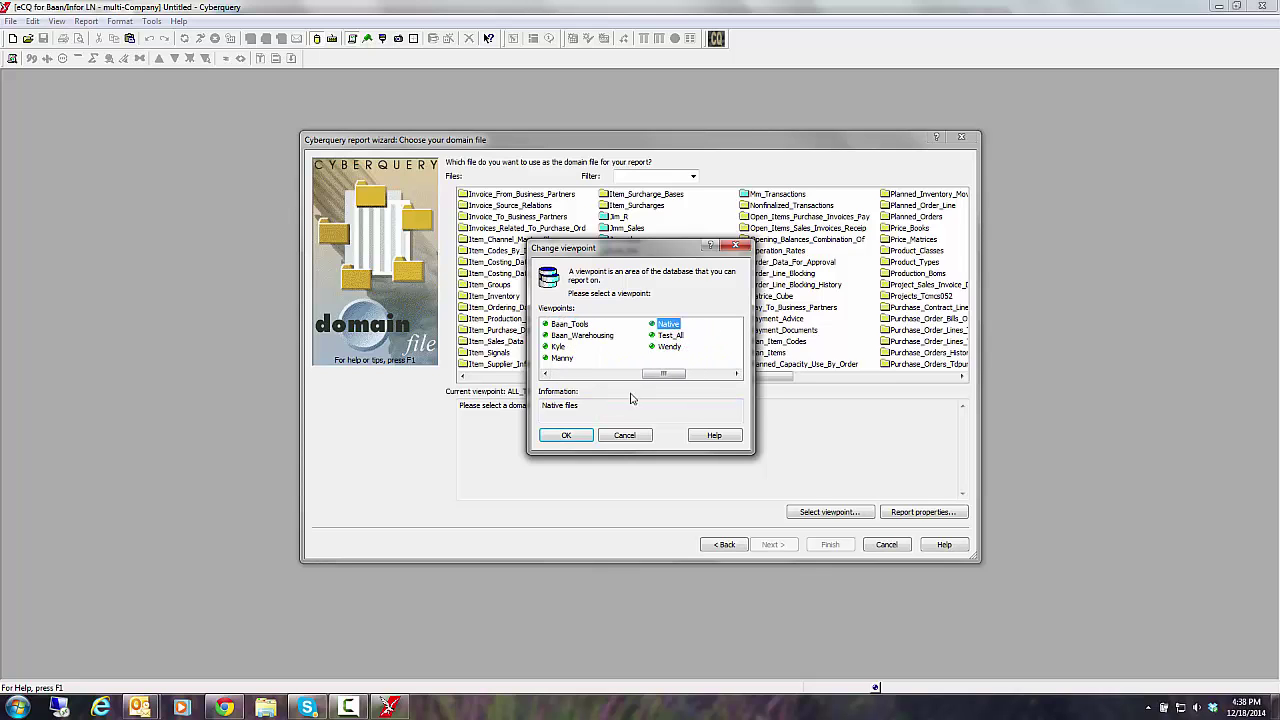
left_click(578, 435)
Step: Examine the descriptions and indexes of the native files Tfgld106, Tdsls400, Tdsls401 and Tdsls402
left_click(849, 377)
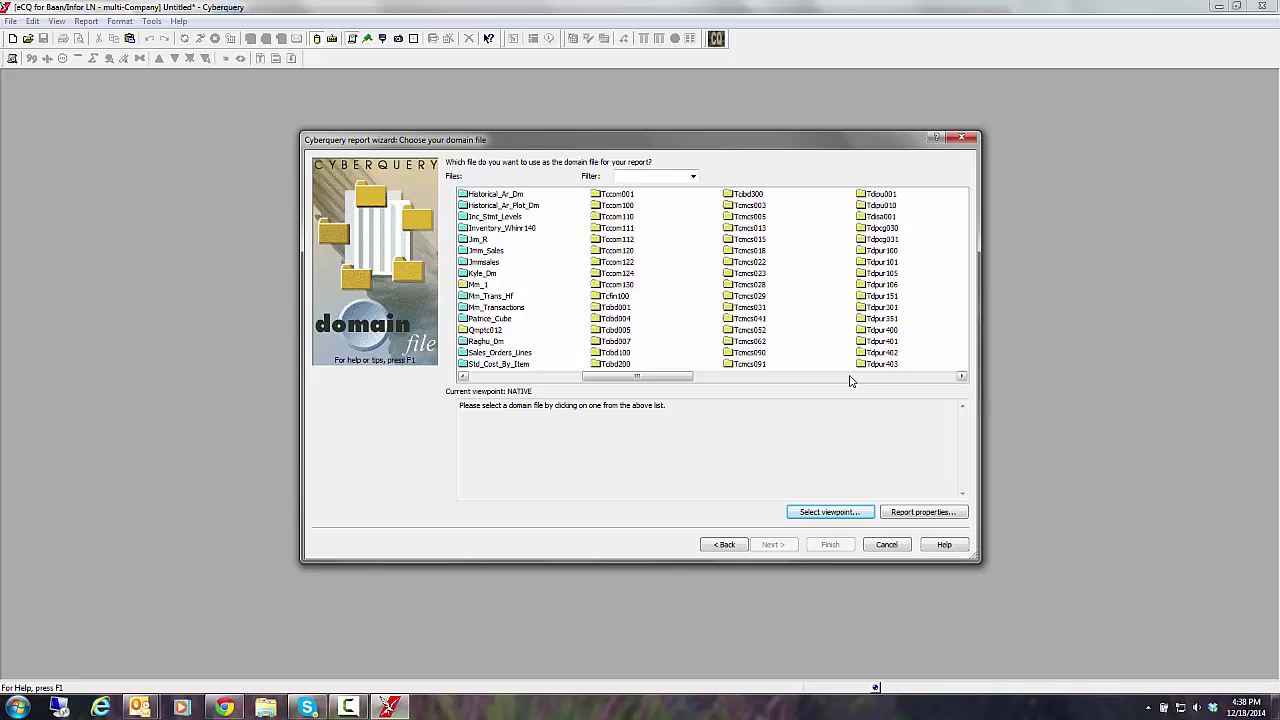
left_click(849, 377)
left_click(850, 378)
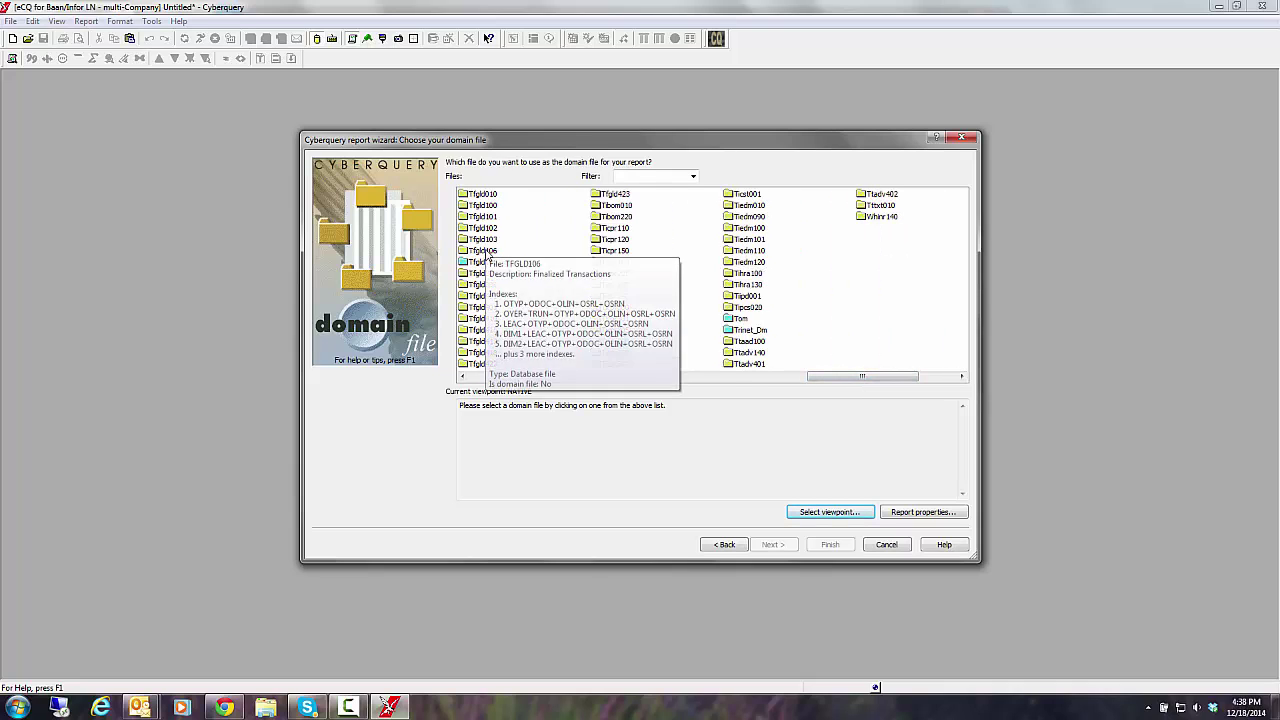
left_click(486, 250)
left_click(508, 377)
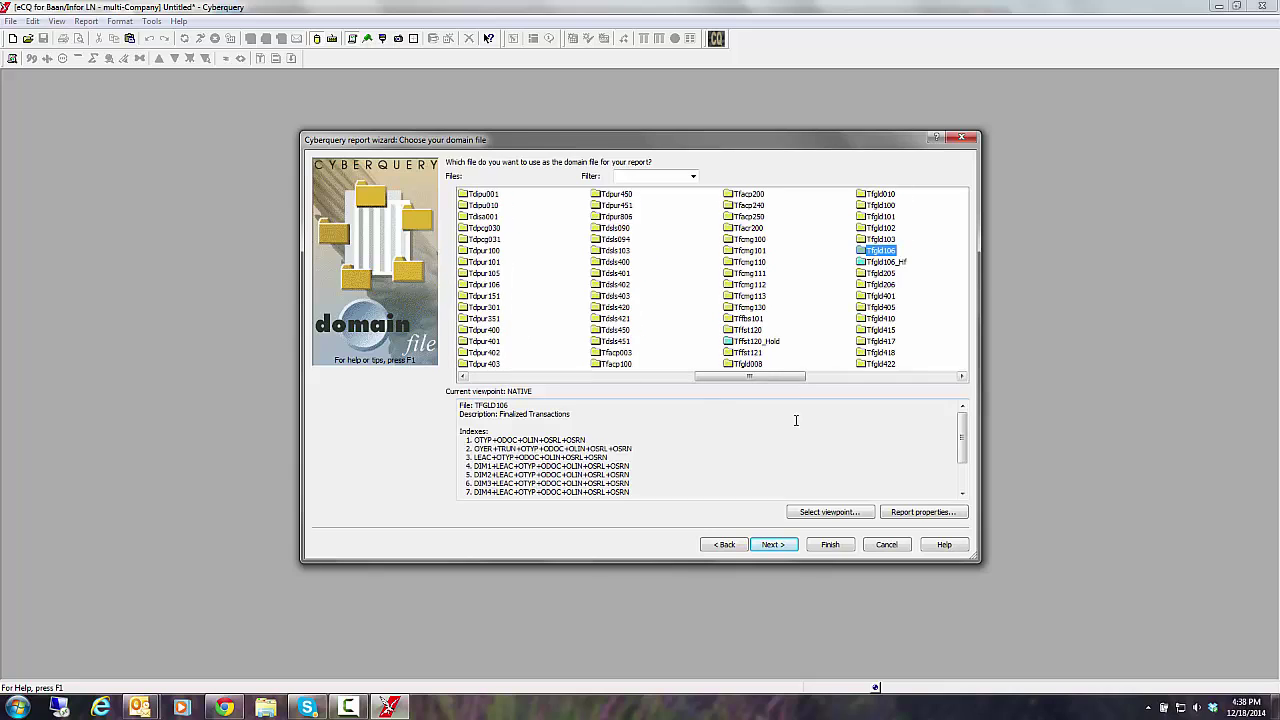
left_click(631, 264)
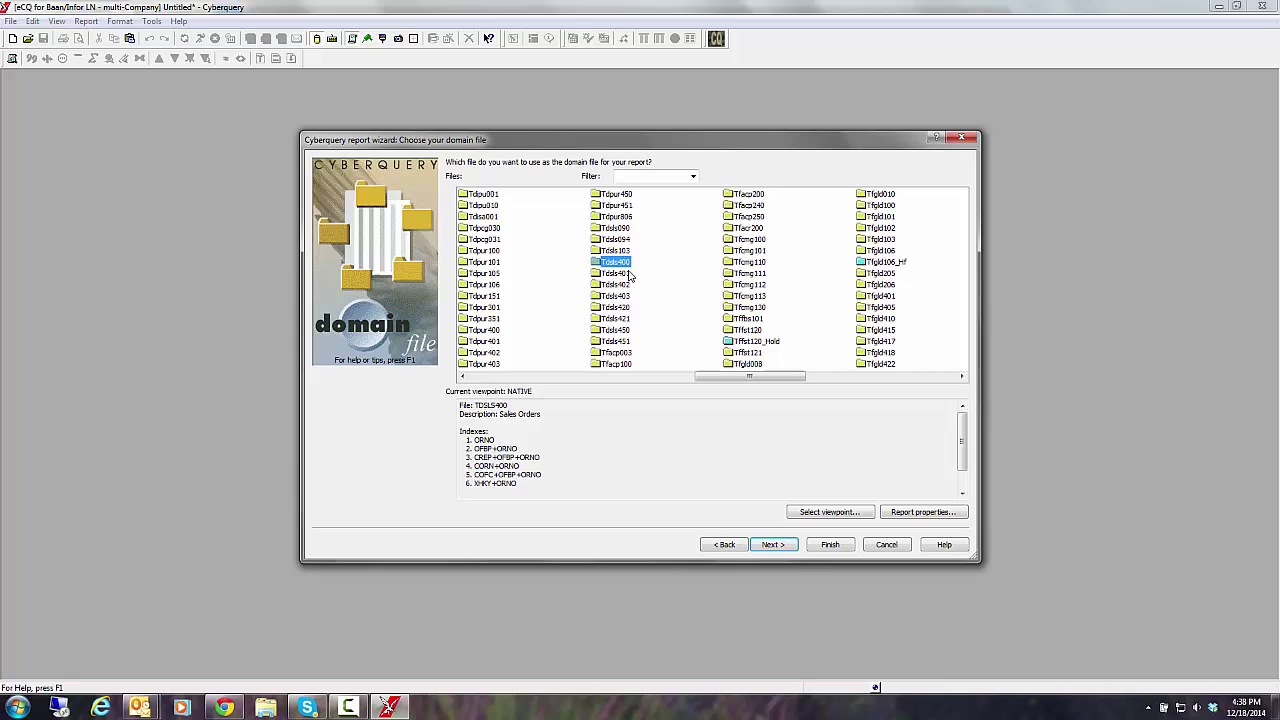
left_click(628, 275)
left_click(620, 262)
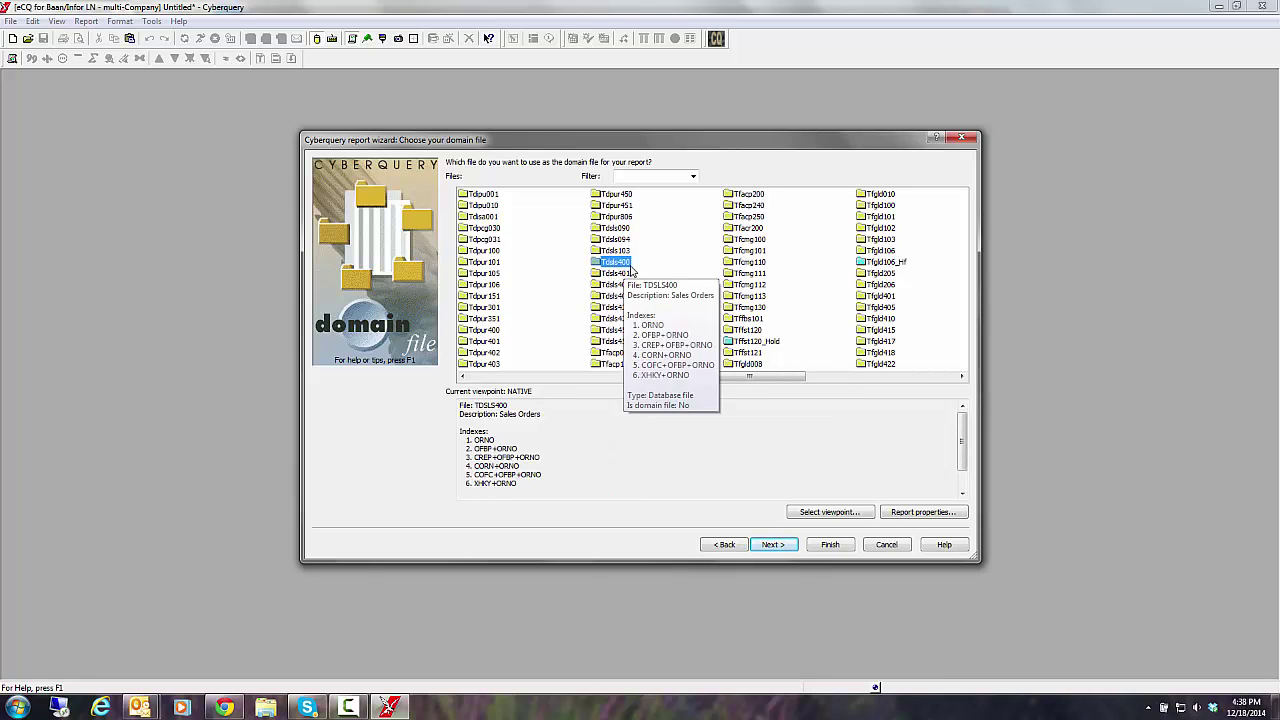
left_click(628, 278)
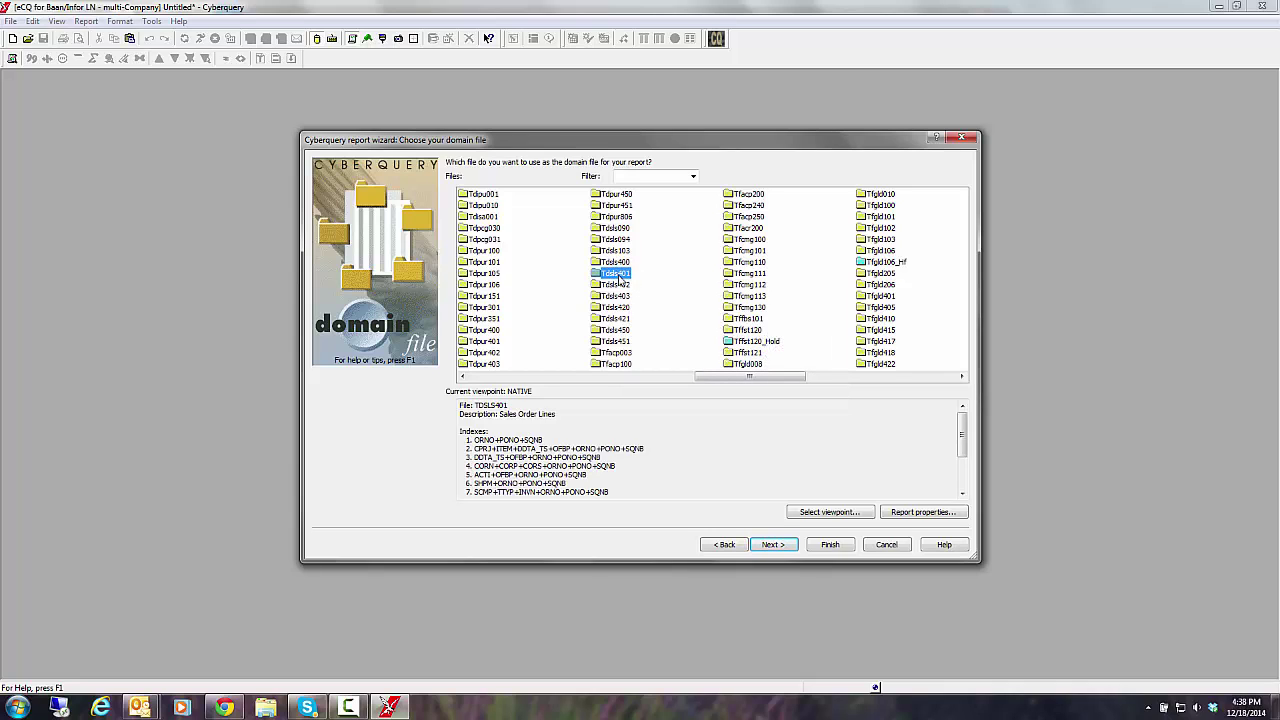
mouse_move(618, 290)
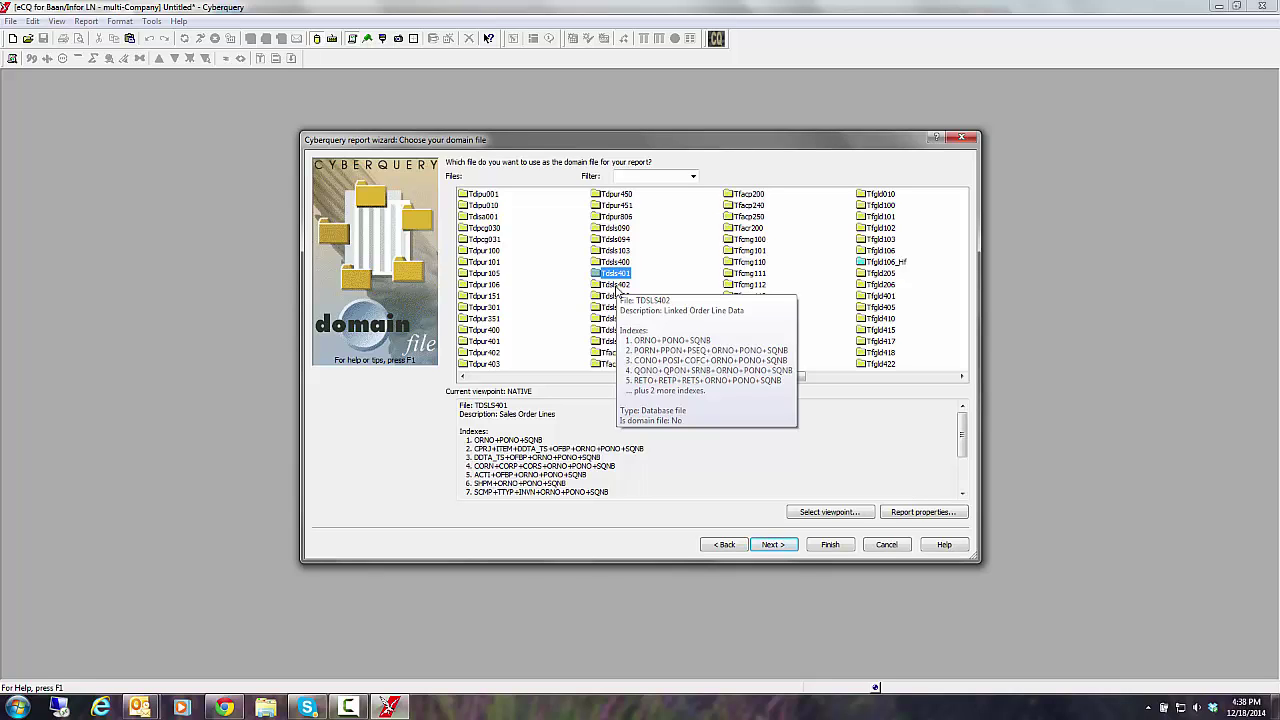
Step: Switch the domain file viewpoint back to All_Tables
left_click(825, 513)
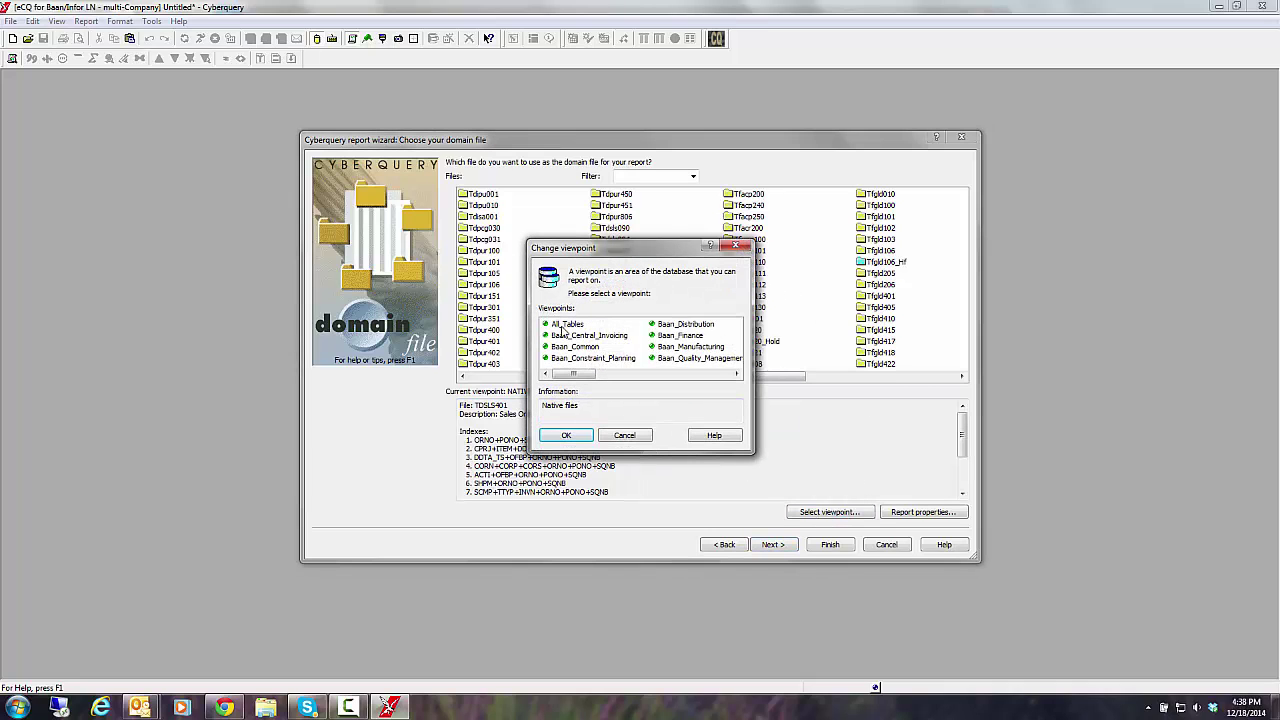
left_click(562, 327)
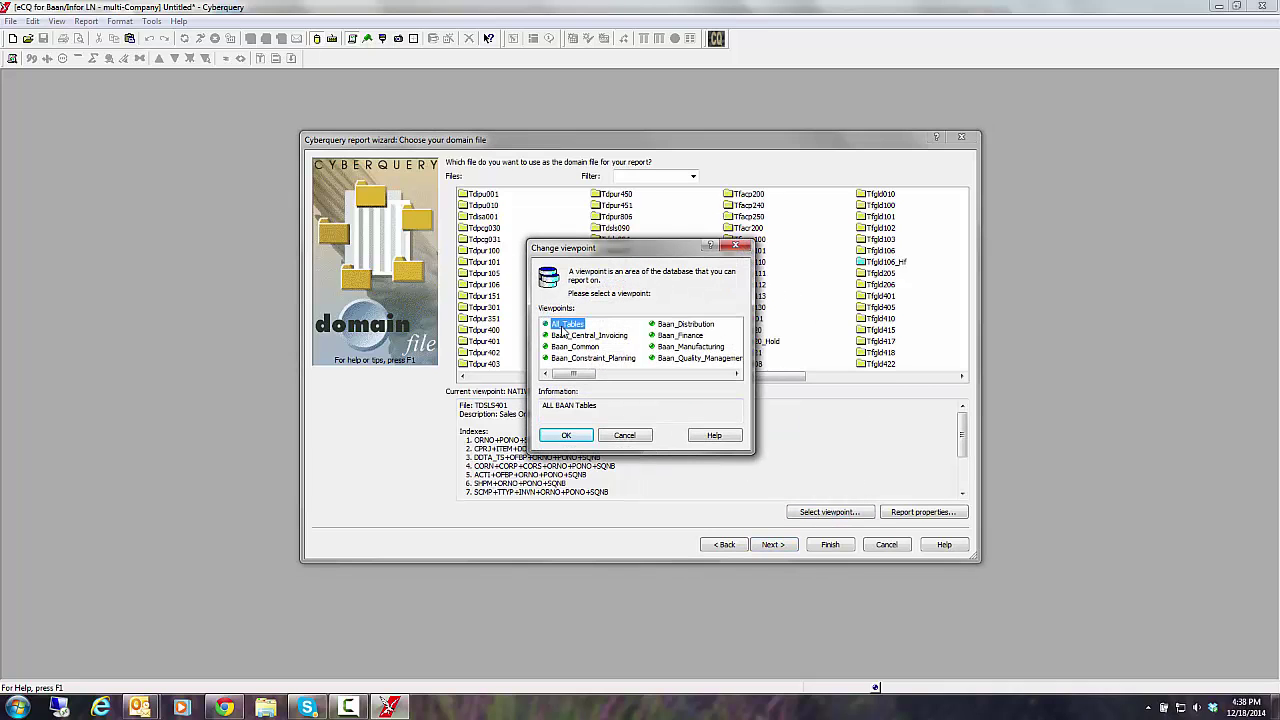
left_click(561, 440)
Step: Filter the domain files by "item" and choose General_Items as the report's domain file
left_click(632, 178)
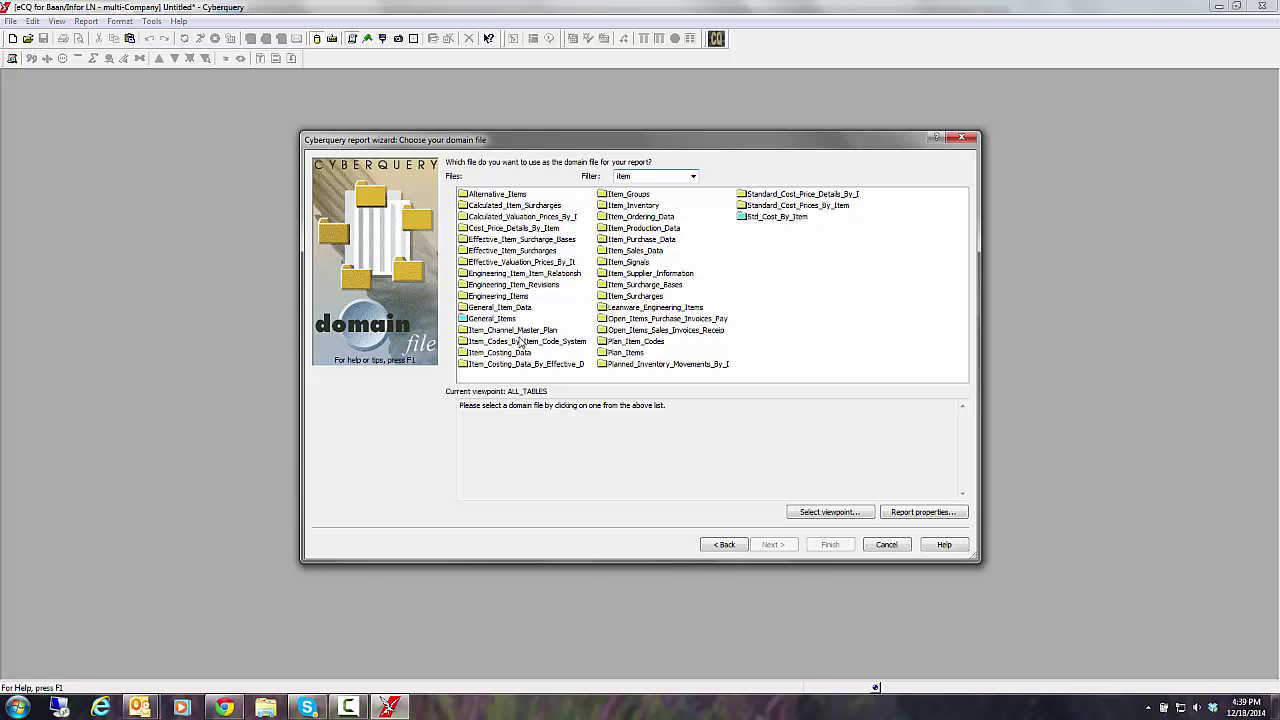
mouse_move(527, 331)
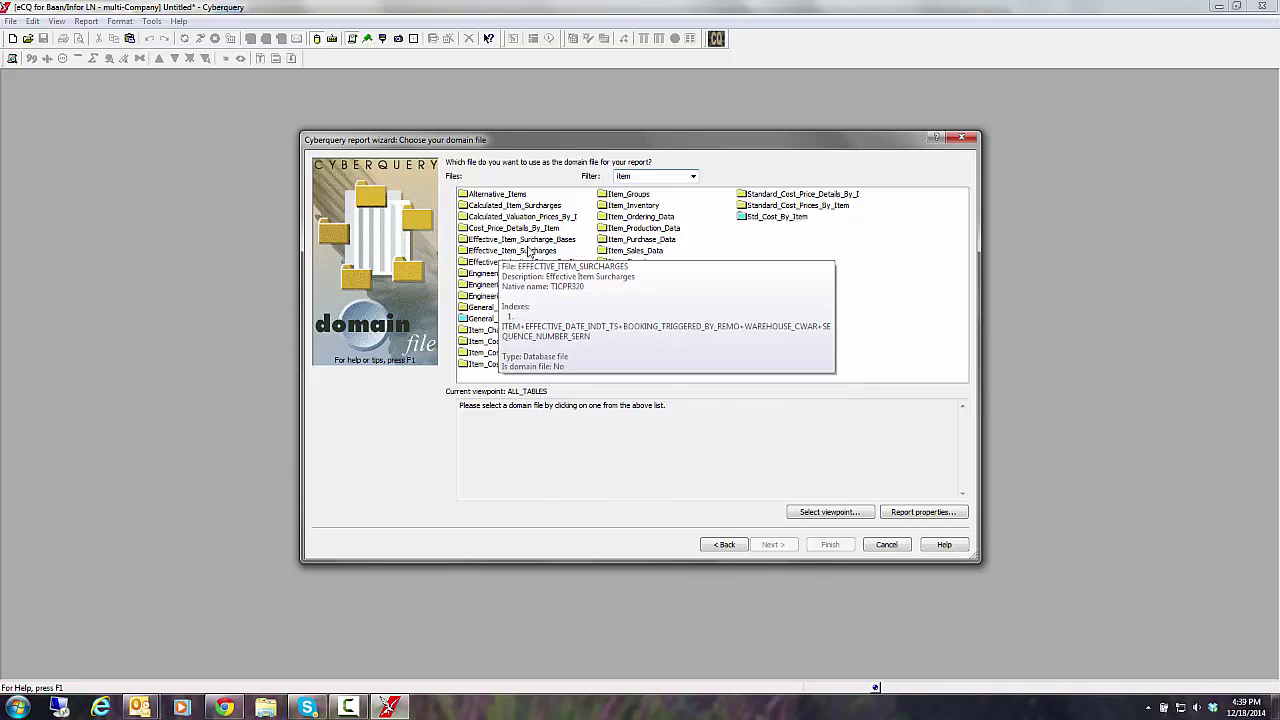
left_click(498, 307)
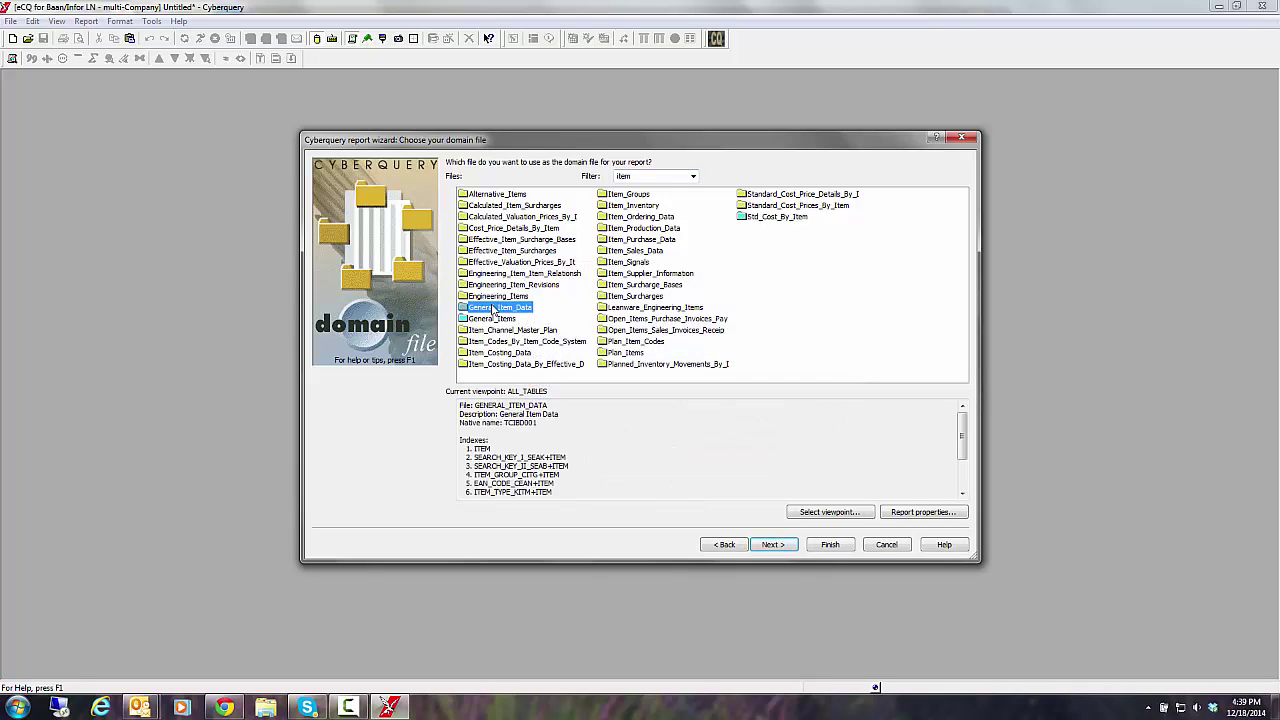
triple_click(542, 422)
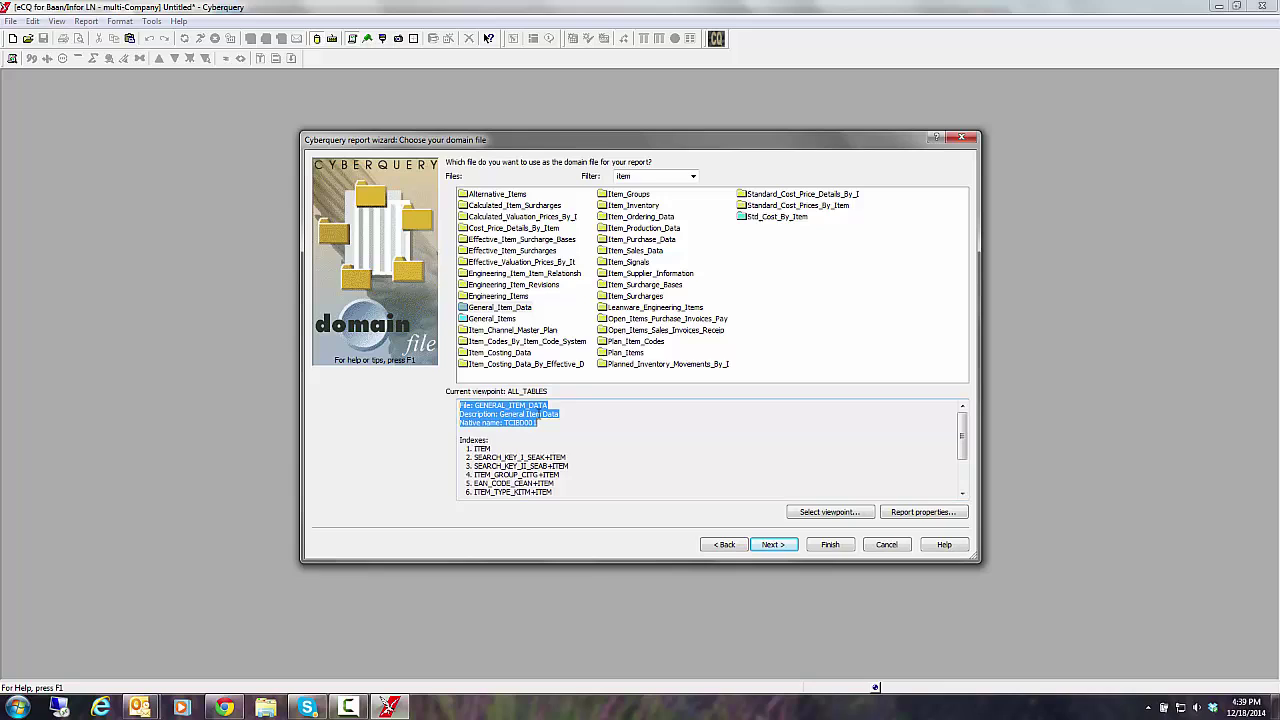
left_click(494, 319)
double_click(494, 319)
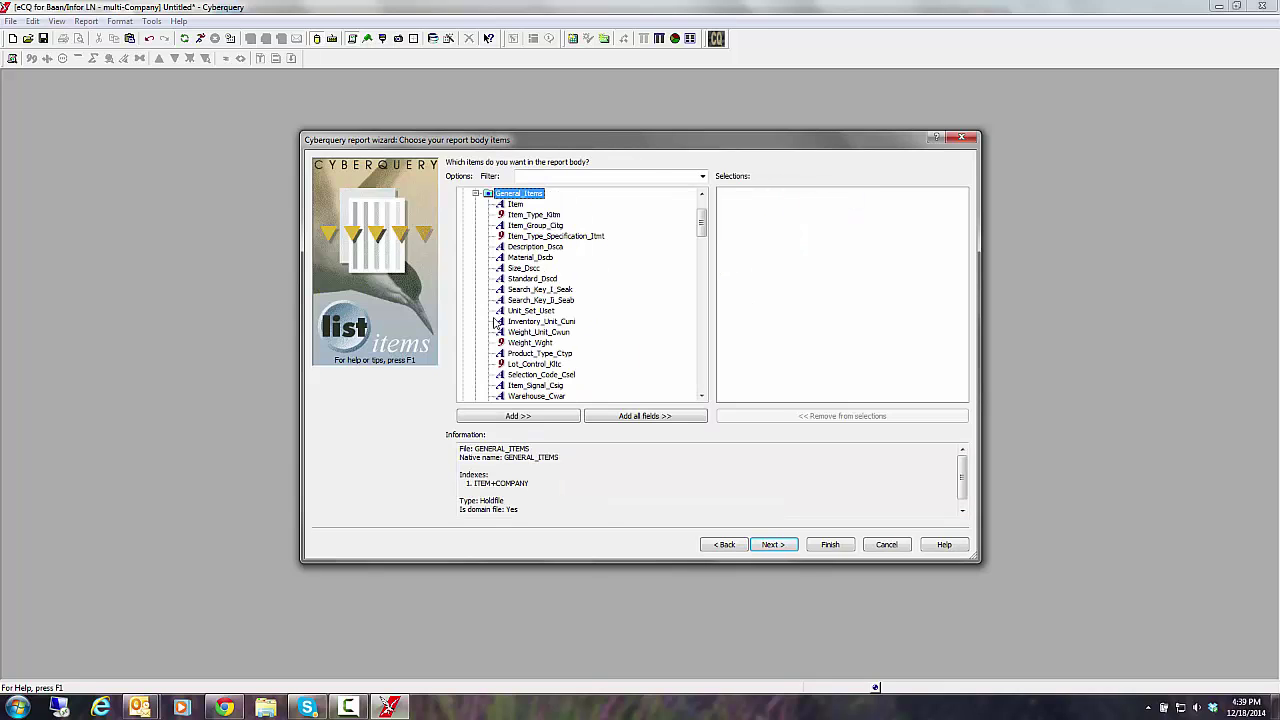
Step: Add the General_Items fields Item, Description_Dsca, Item_Type_Kitm, Inventory_Unit_Cuni and Weight_Wght to the report body in that order
left_click(516, 205)
left_click_drag(516, 207, 788, 221)
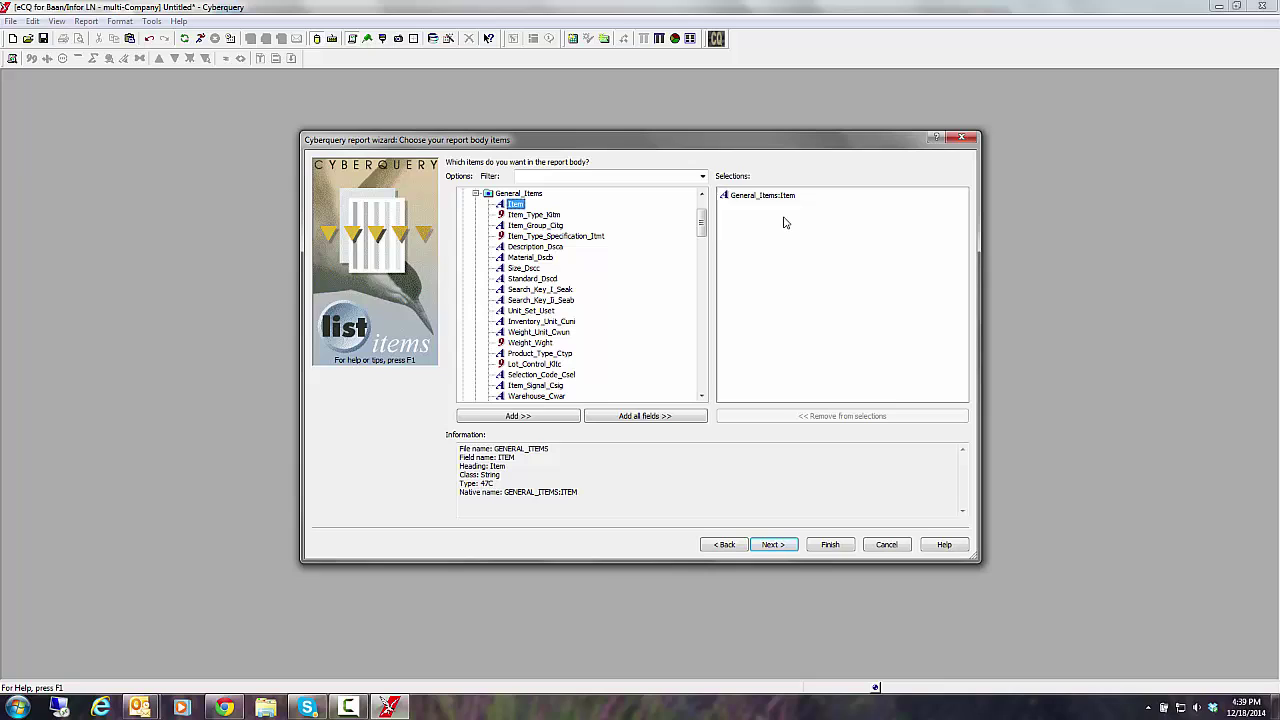
double_click(540, 216)
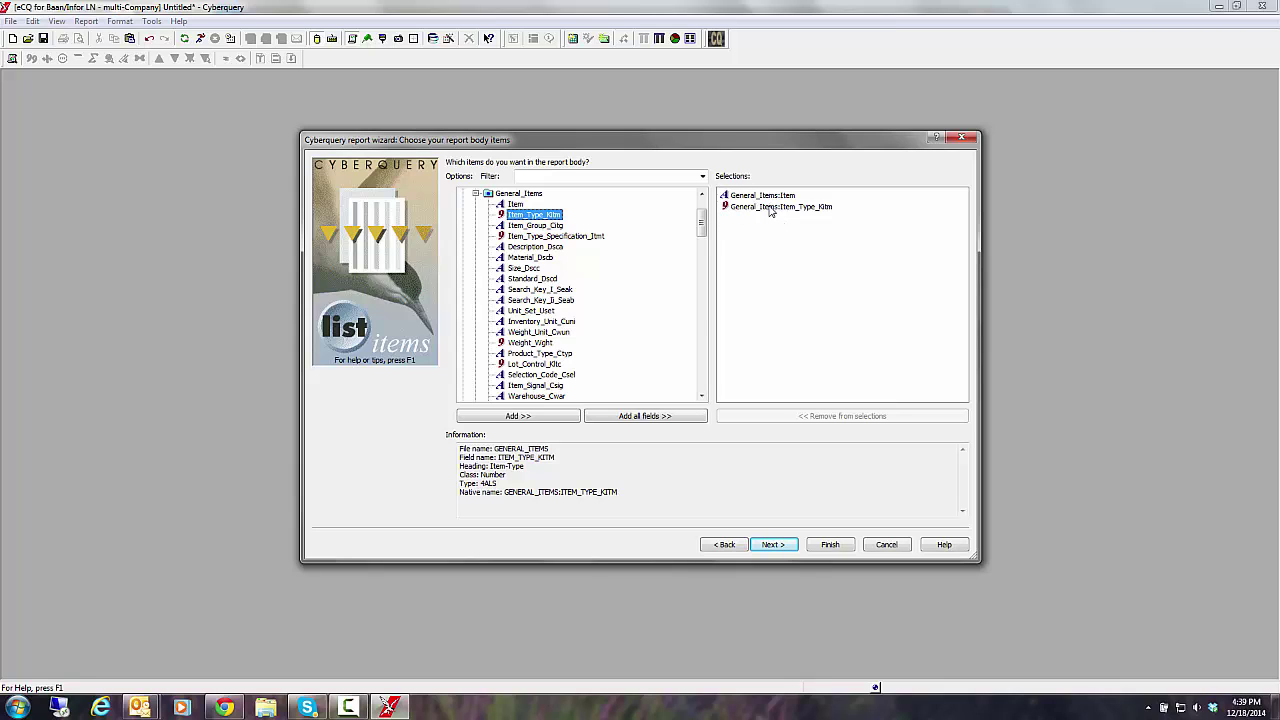
double_click(541, 248)
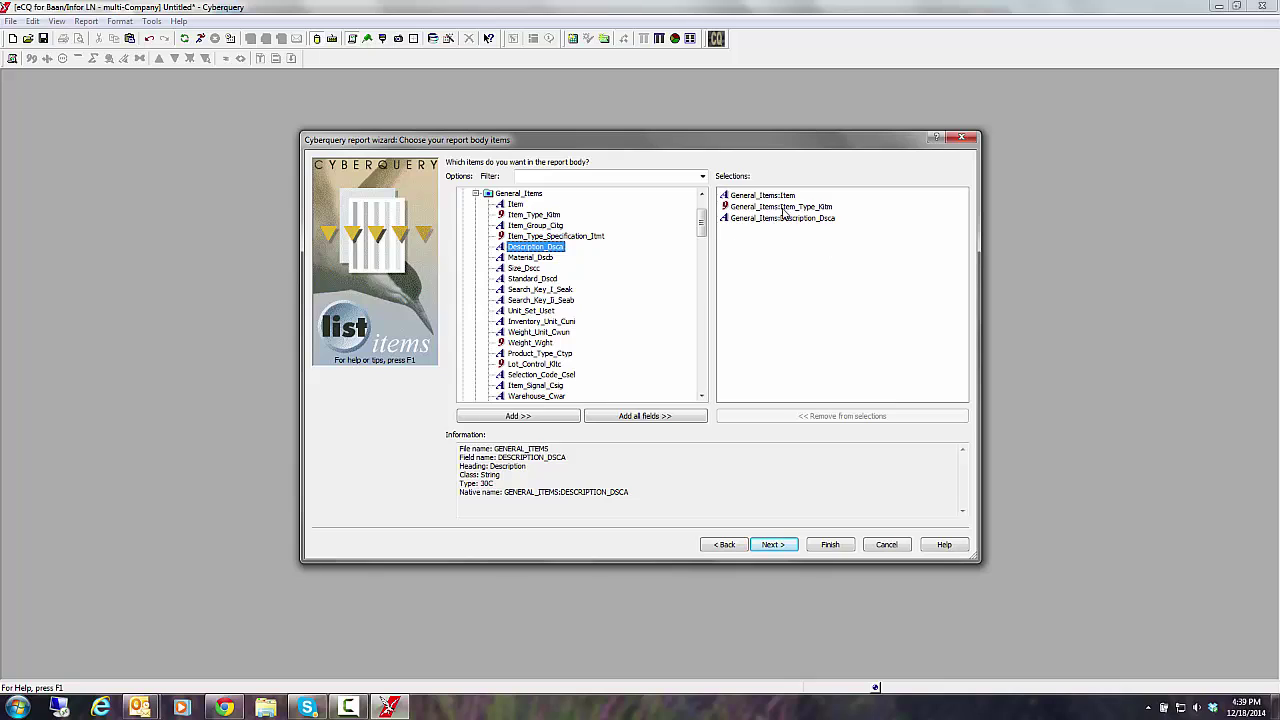
left_click_drag(785, 210, 780, 226)
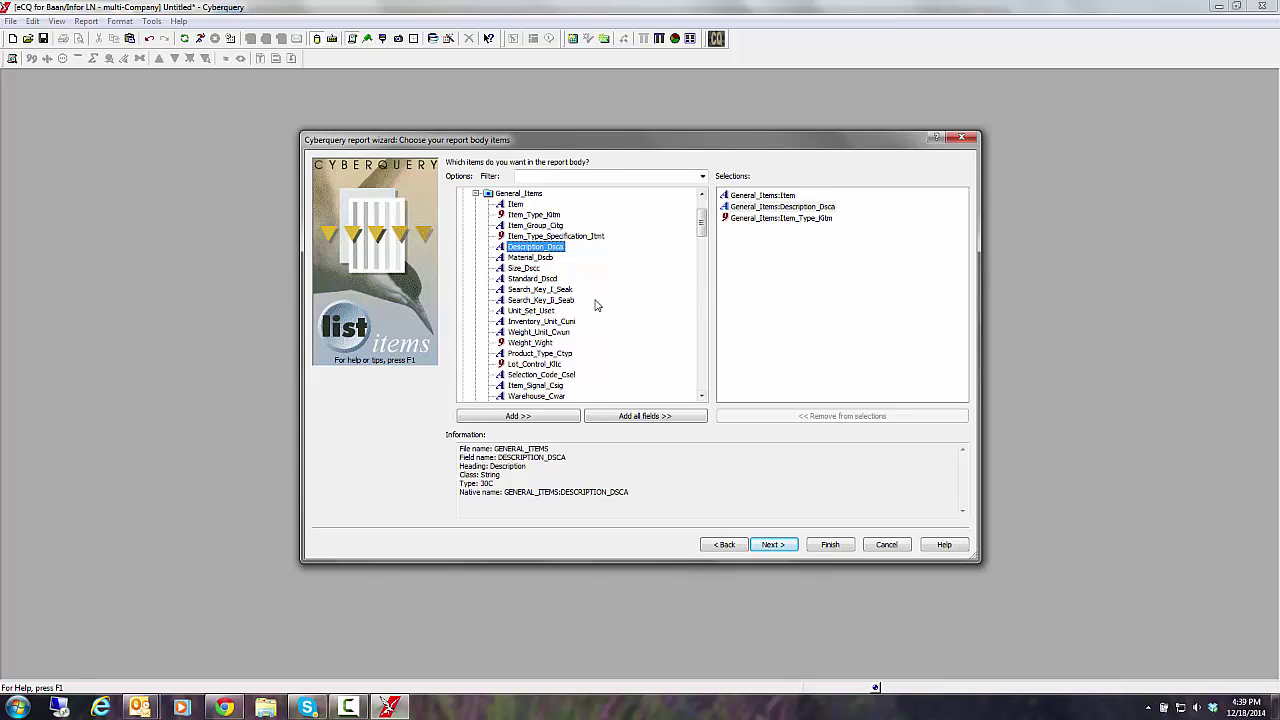
double_click(568, 321)
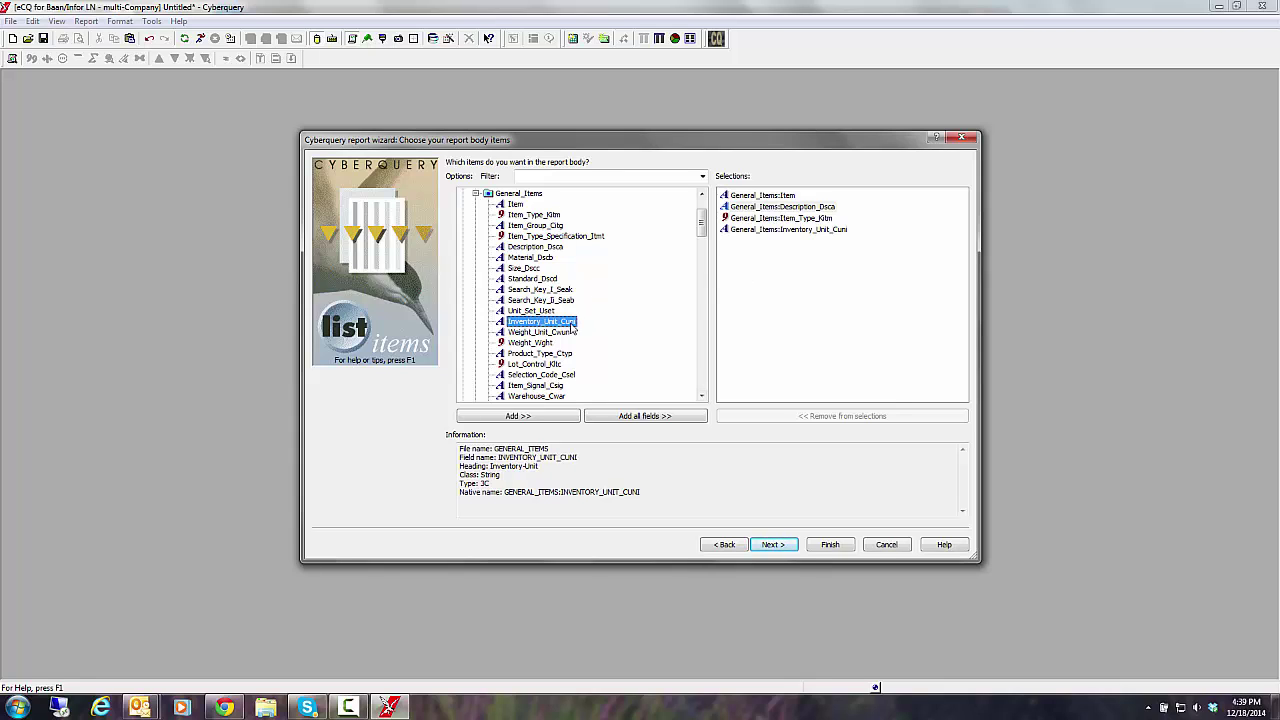
double_click(546, 343)
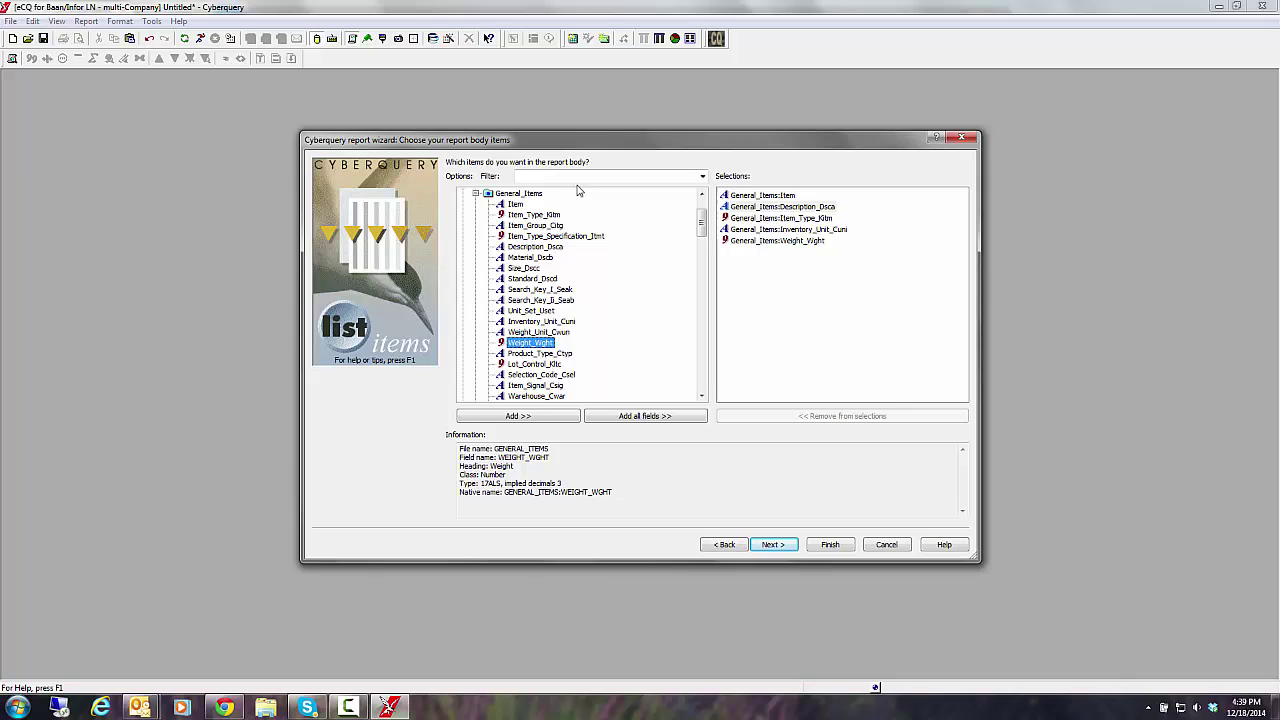
Step: Filter the available fields by "hand" and add Inventory_On_Hand_Inventory_Stks from Inventory_Whinr140 to the end of the report body
left_click(544, 176)
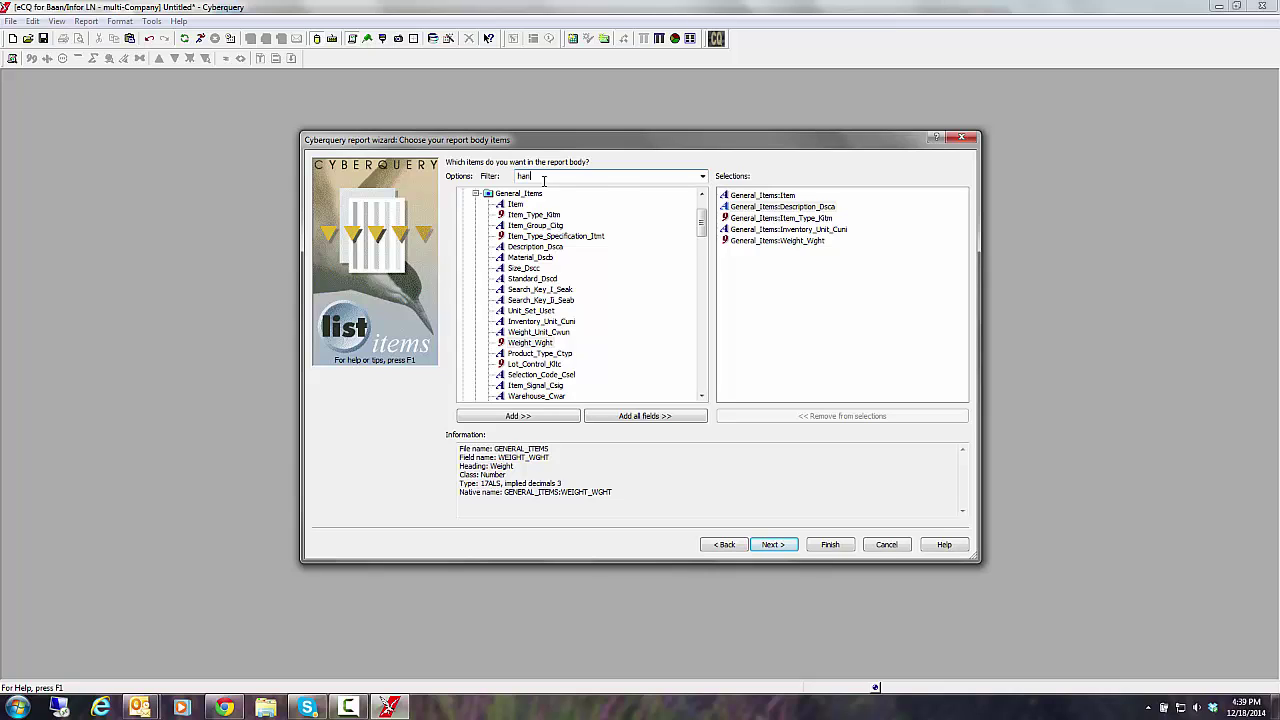
key("Return")
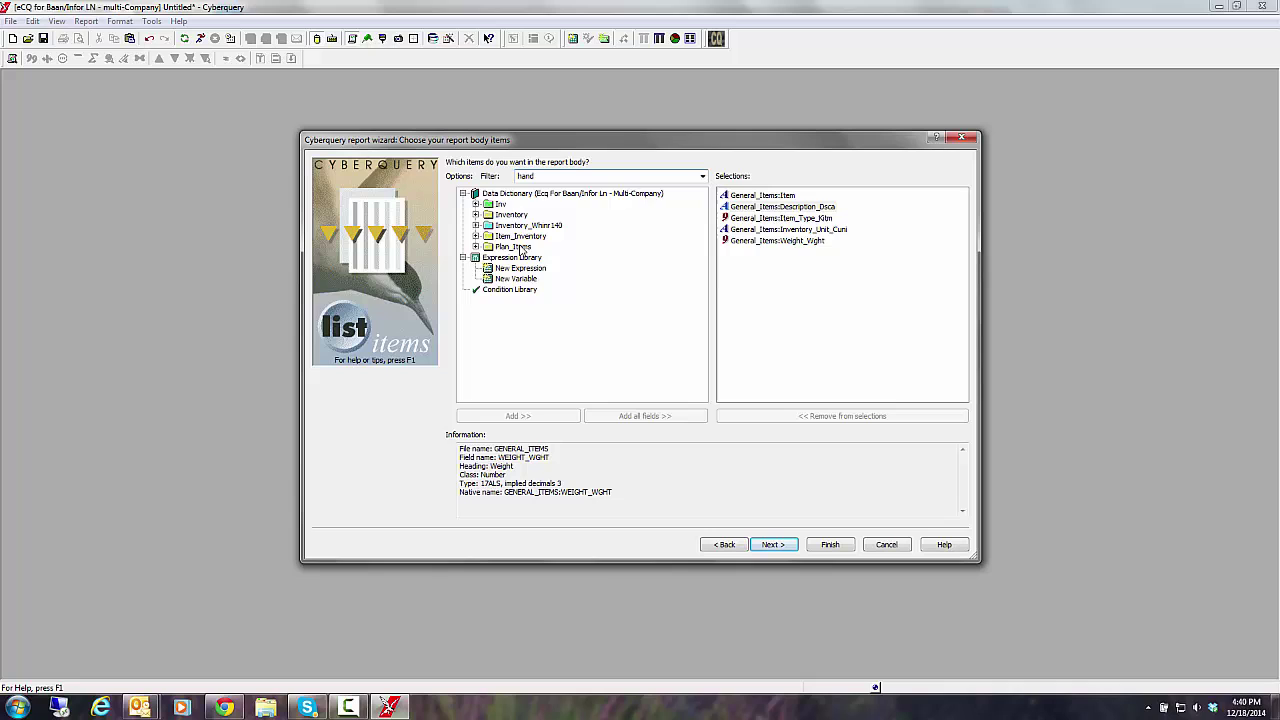
mouse_move(517, 231)
left_click(477, 225)
left_click(509, 227)
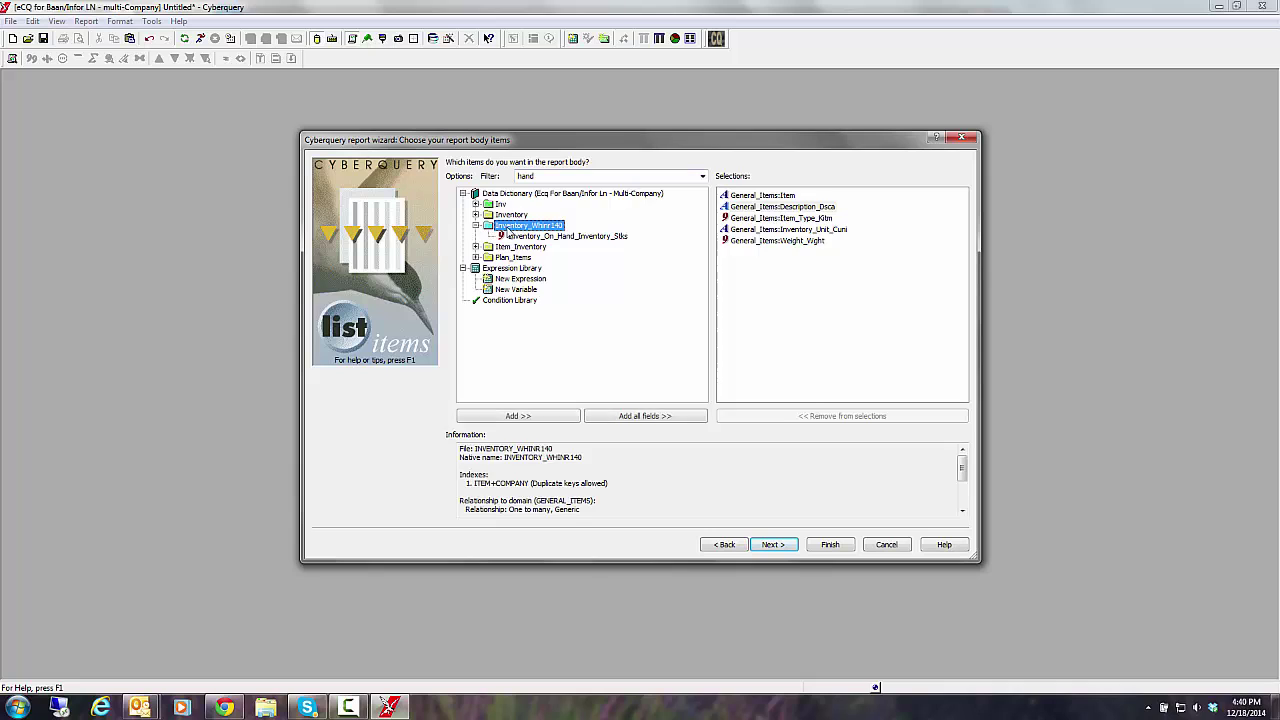
left_click_drag(554, 240, 776, 258)
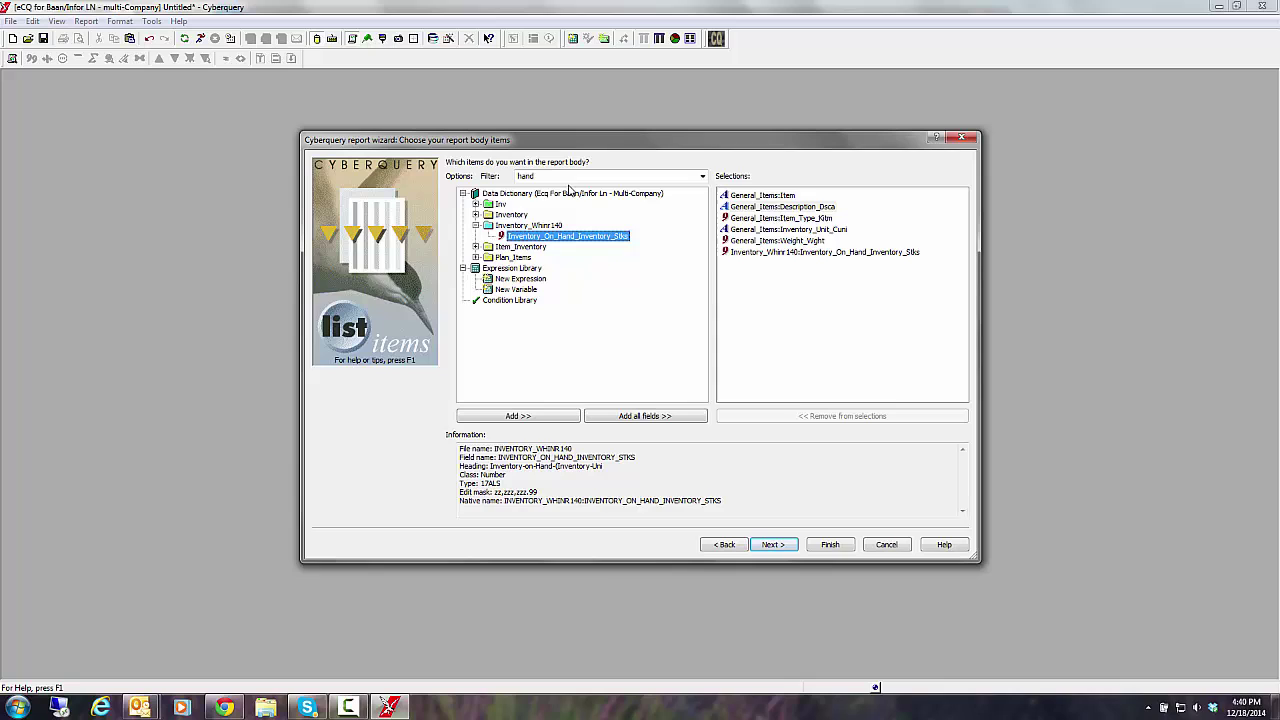
Step: Clear the field filter and view the file information of General_Items and Inventory_Whinr140
double_click(543, 176)
key("BackSpace")
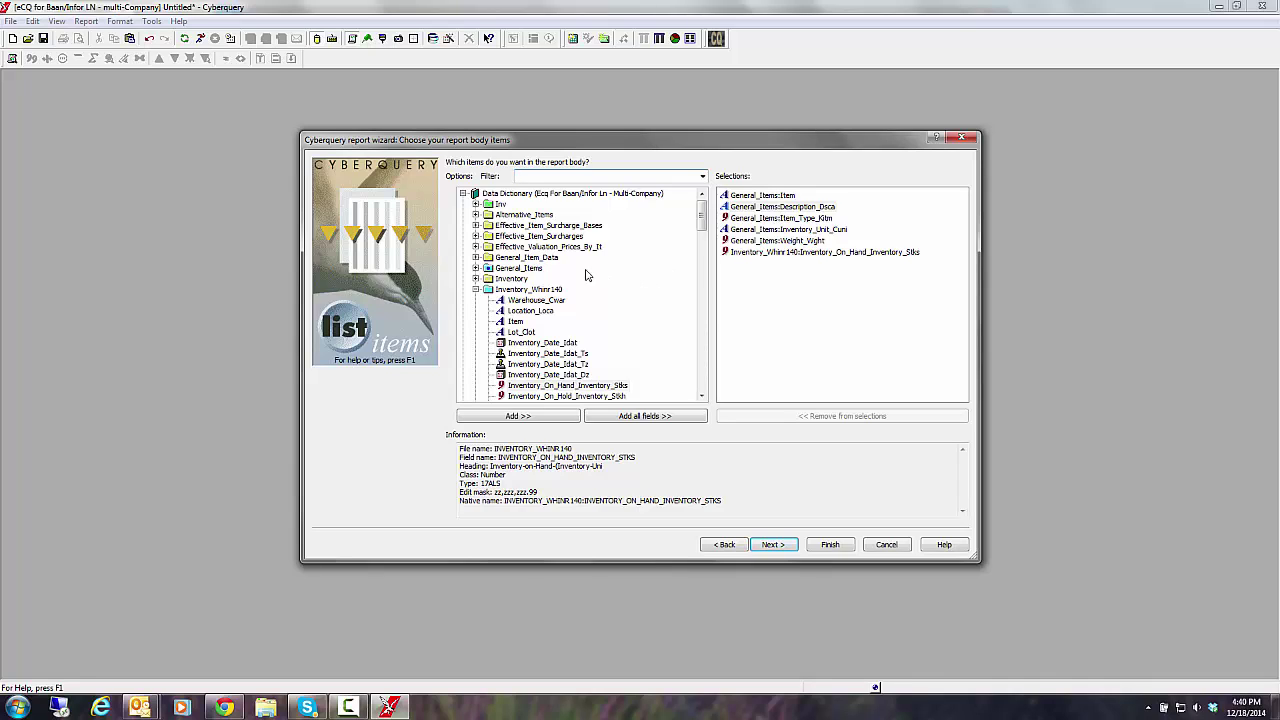
left_click(538, 270)
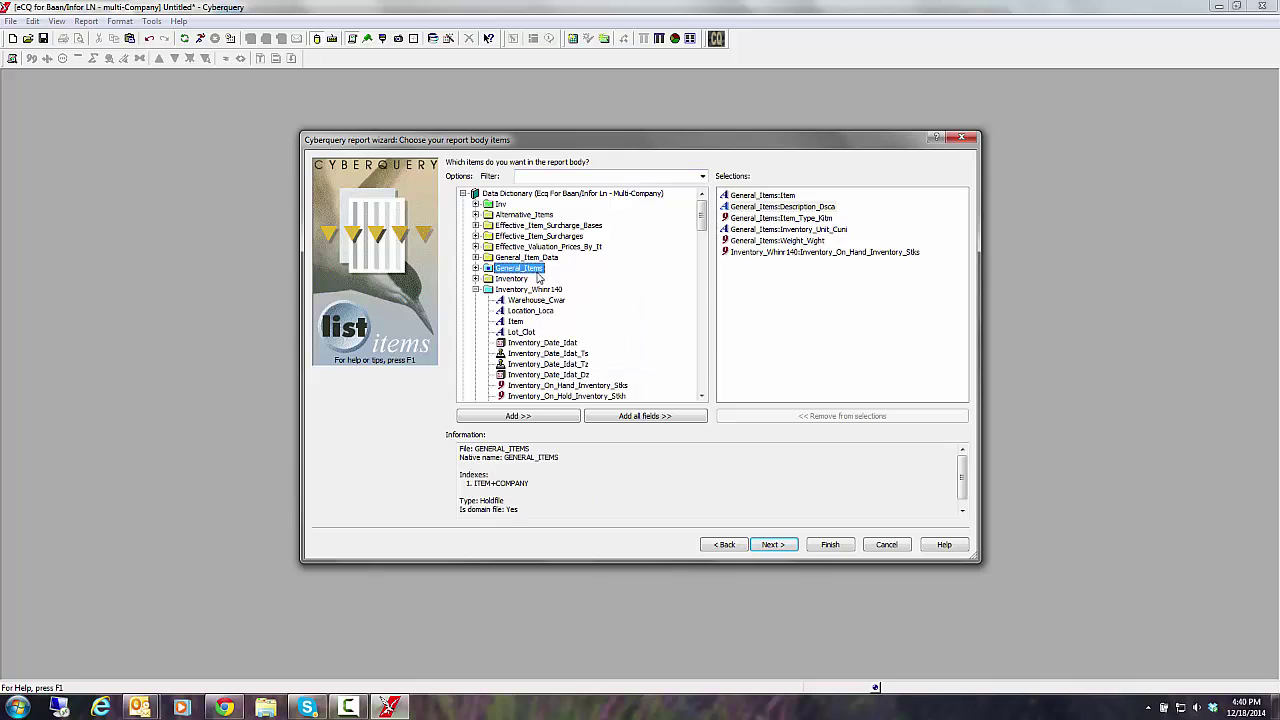
left_click(533, 291)
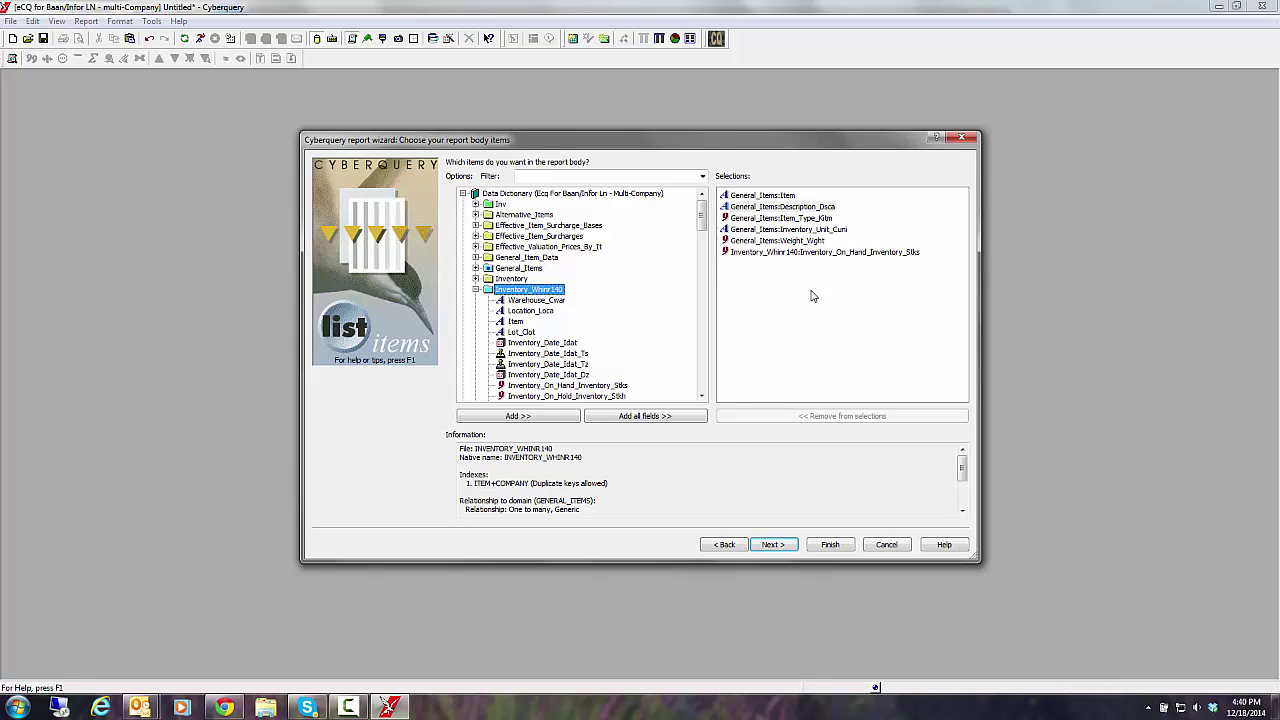
Step: Proceed past the sort items and leave the record selection criteria empty, finishing the wizard to run the report
left_click(773, 545)
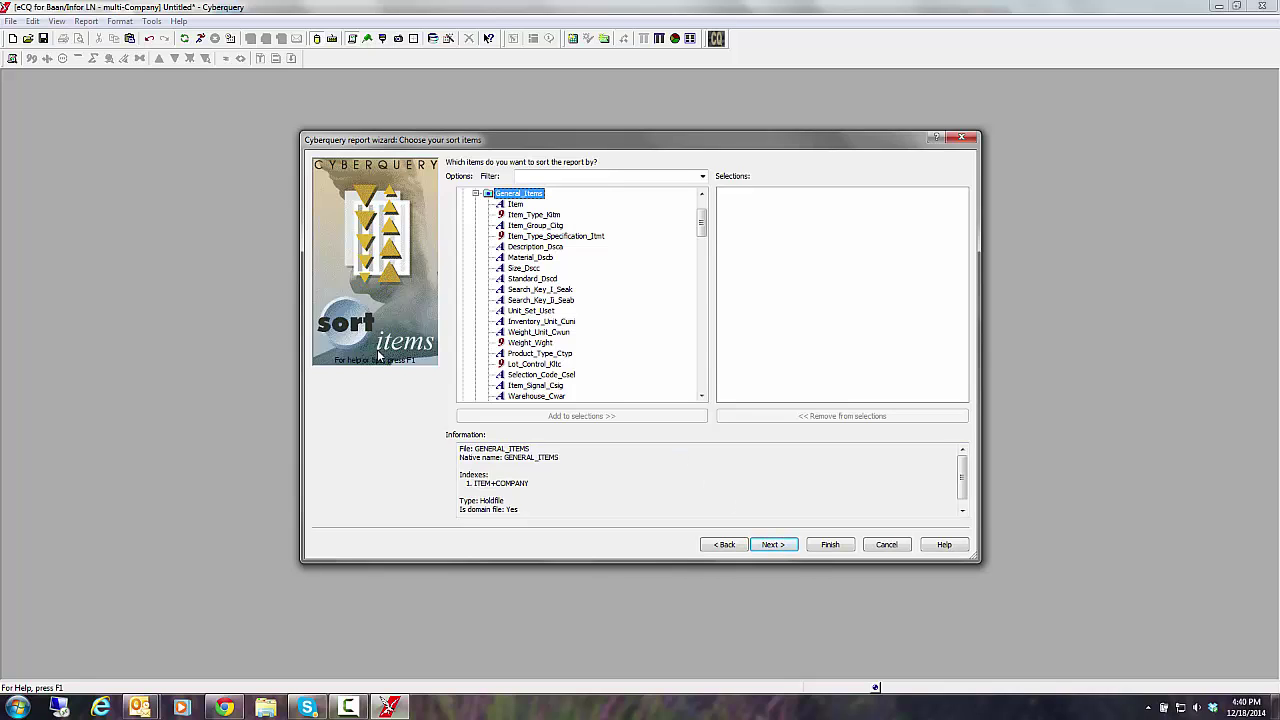
double_click(515, 205)
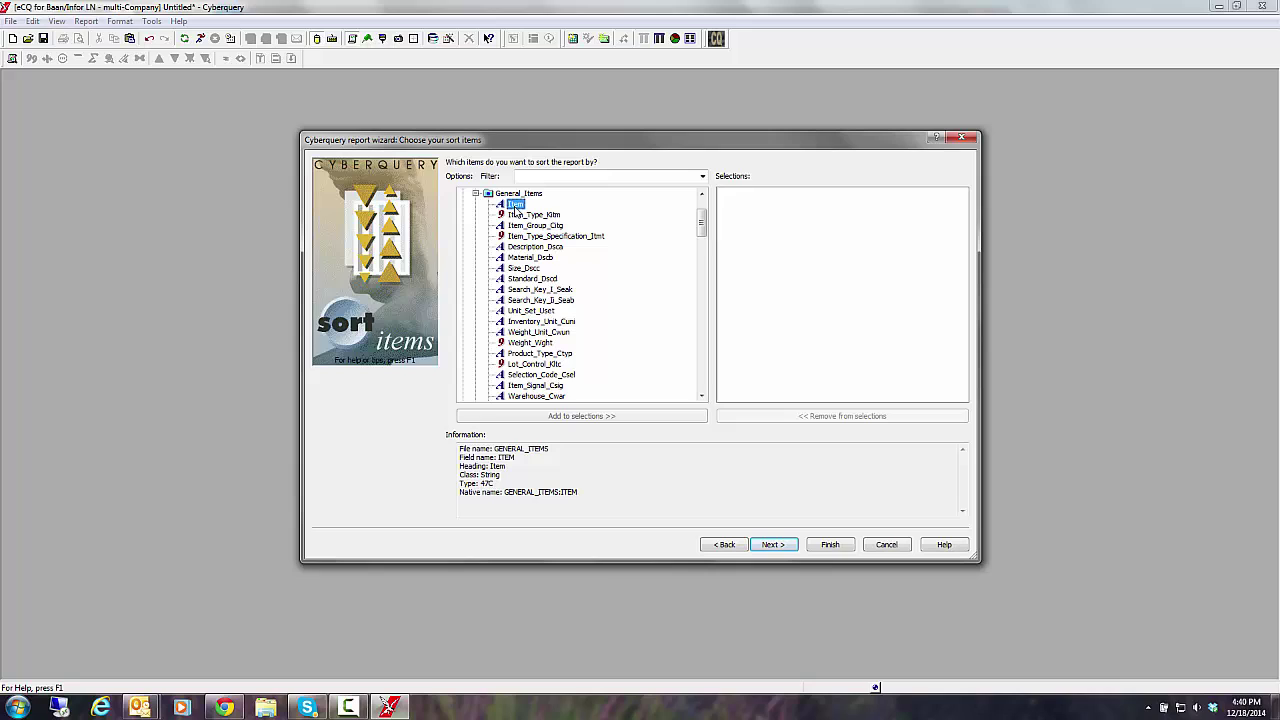
left_click(774, 549)
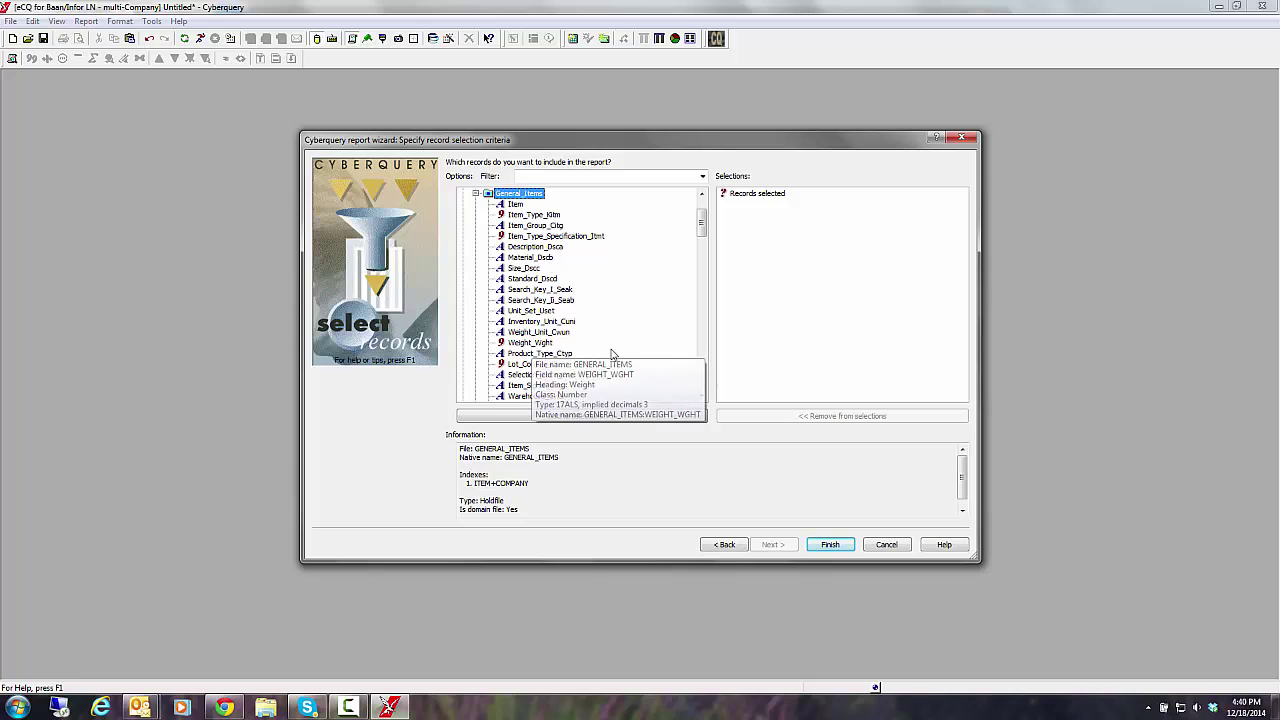
left_click(830, 545)
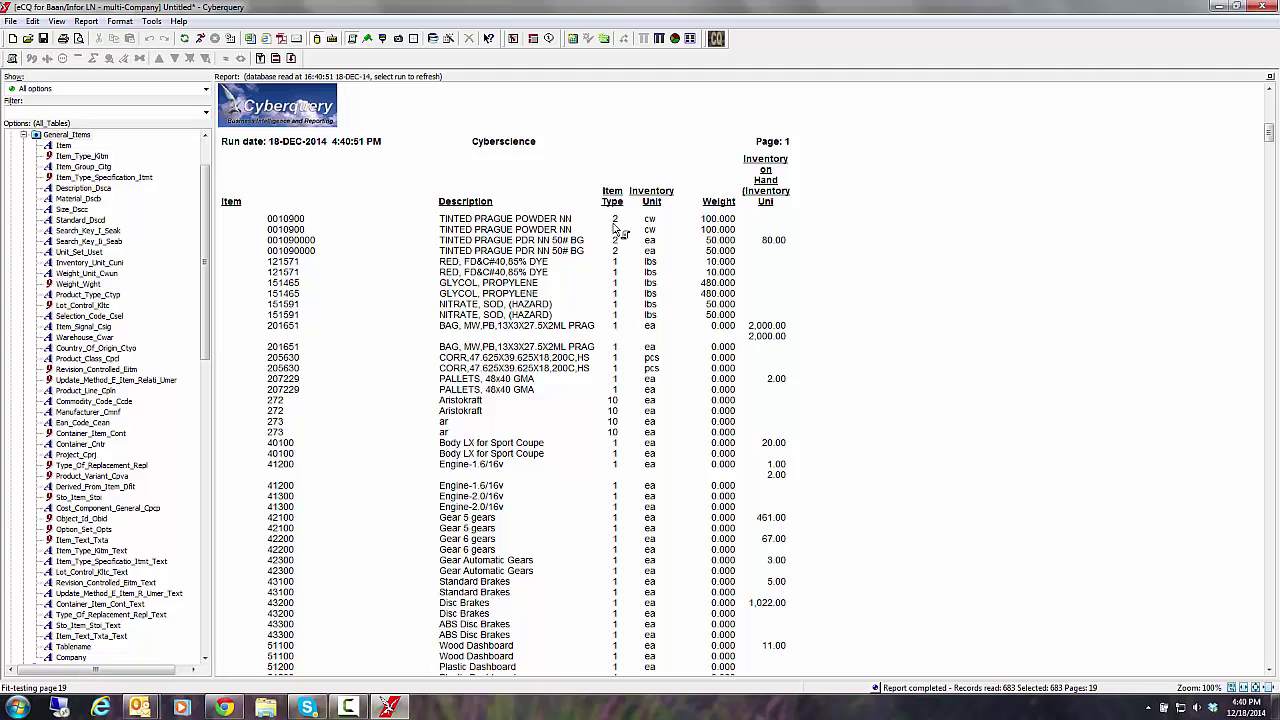
Step: Move the Item Type column to the front of the report and insert the General_Items field Item_Type_Kitm_Text right after it
left_click(616, 219)
left_click_drag(617, 228, 236, 253)
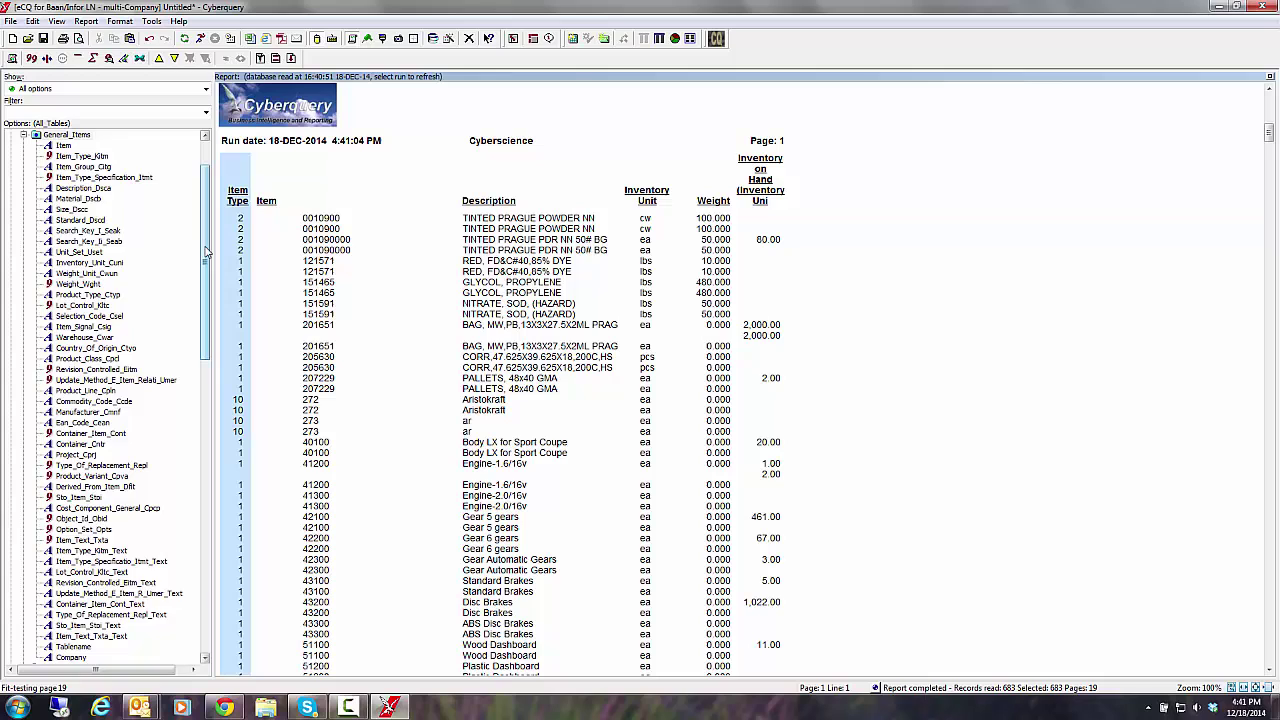
scroll(205, 273, "down", 1)
scroll(205, 273, "down", 2)
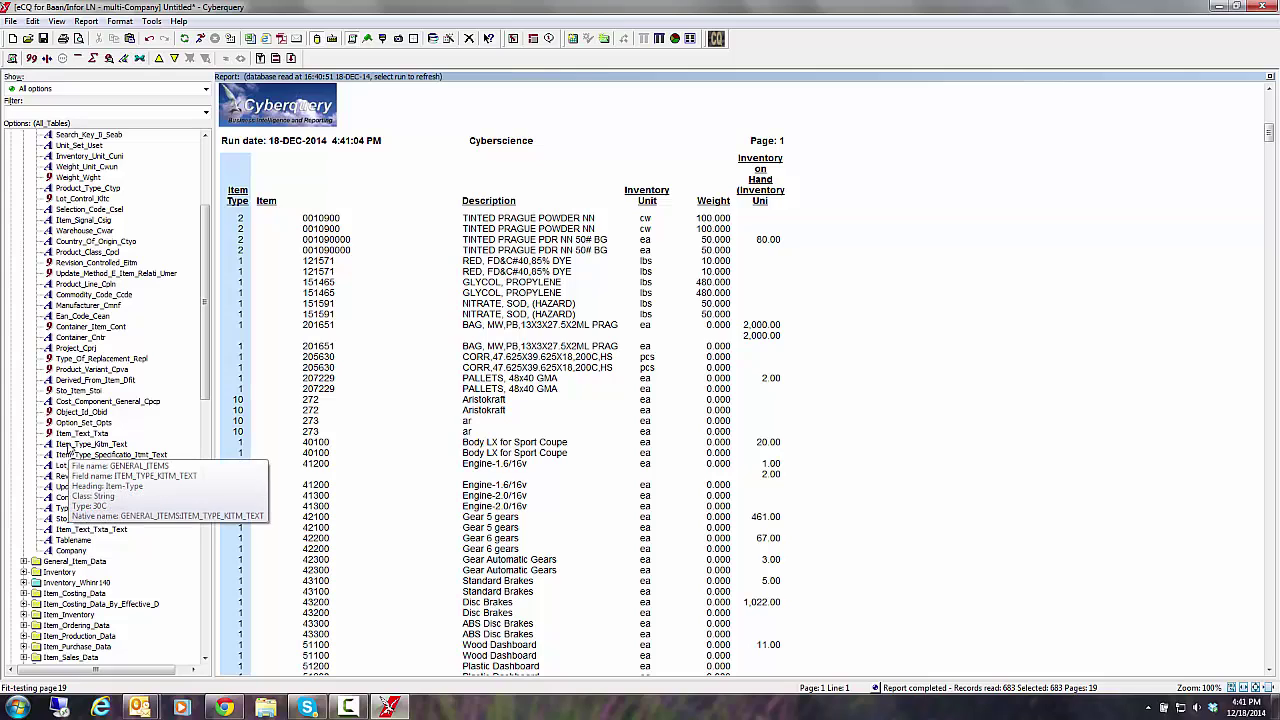
left_click(73, 446)
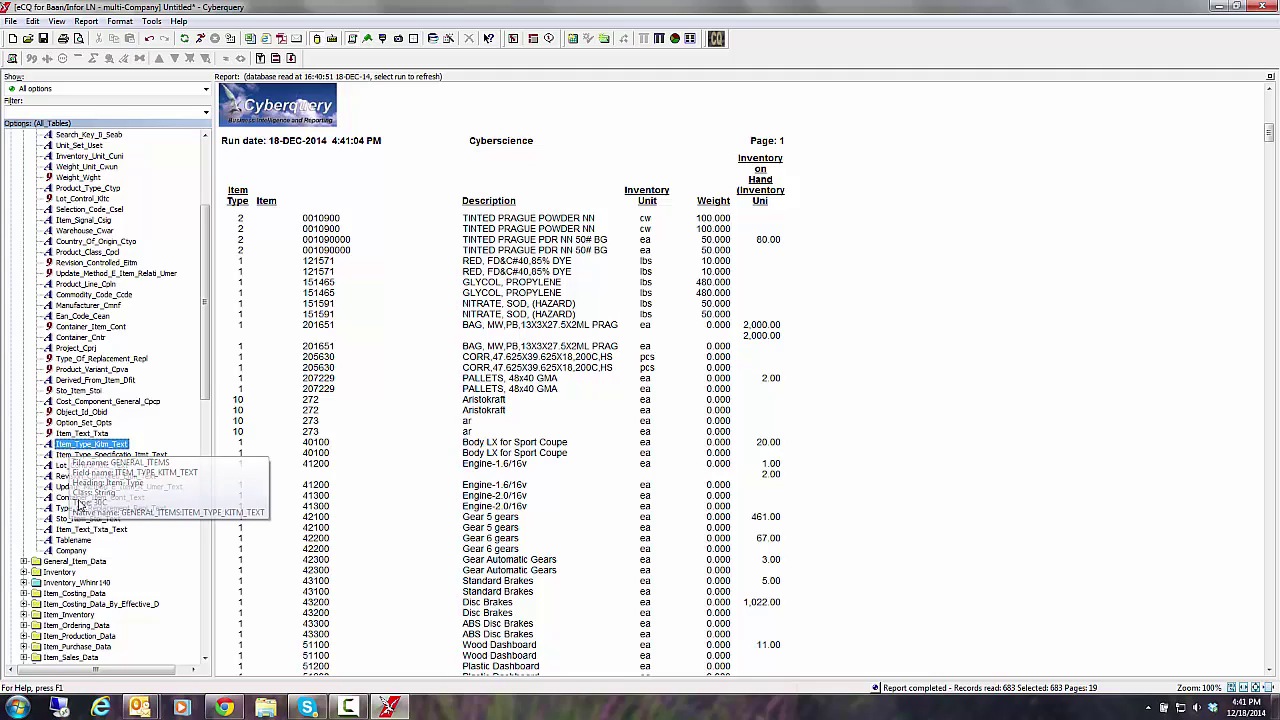
left_click(72, 552)
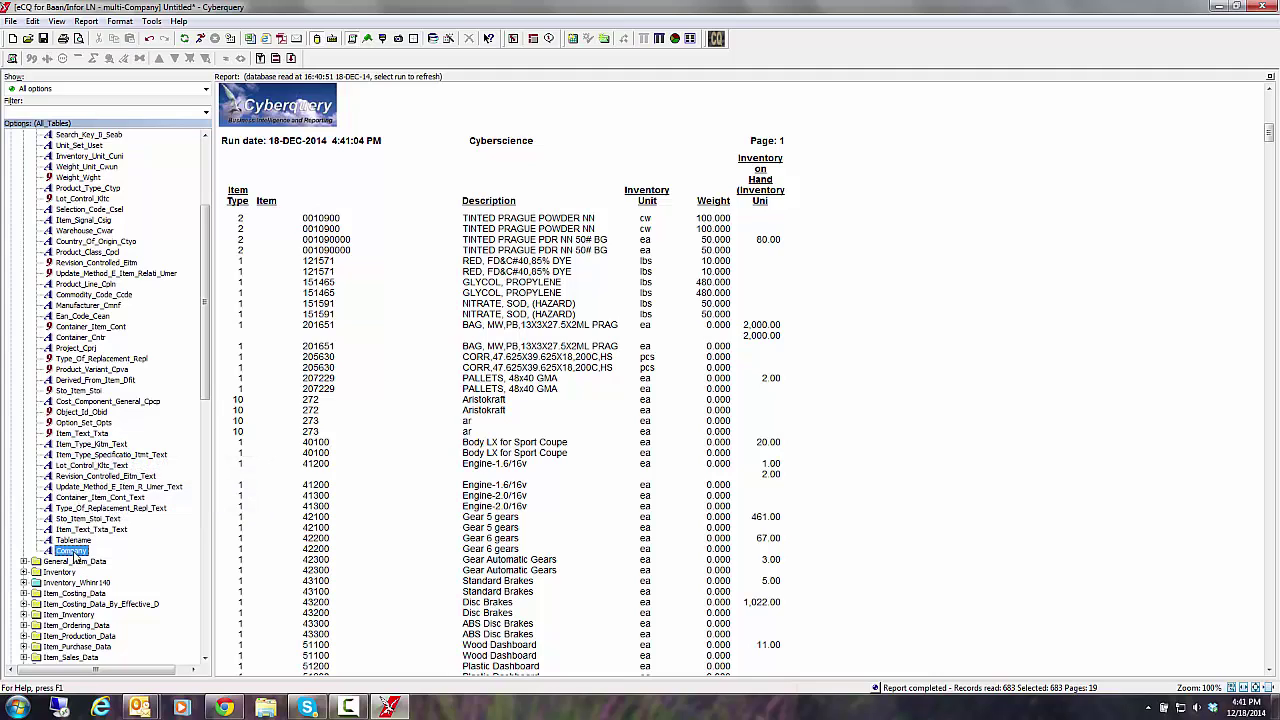
left_click(74, 447)
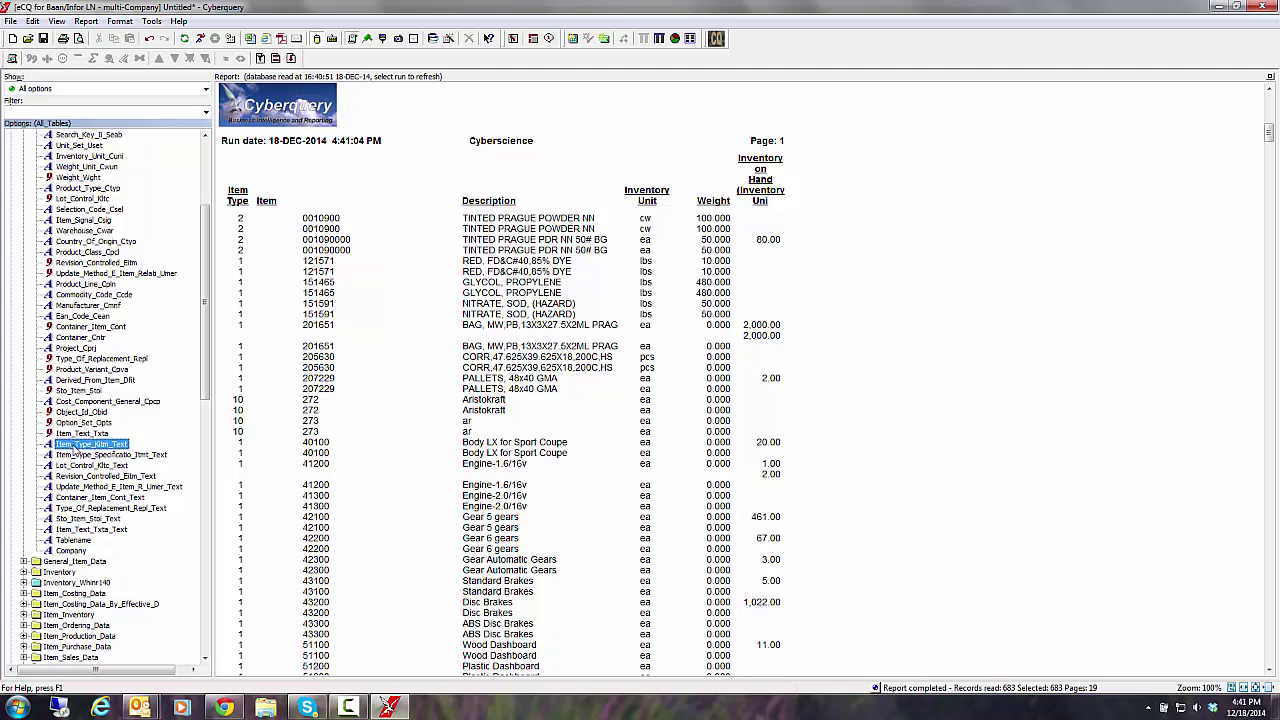
mouse_move(74, 447)
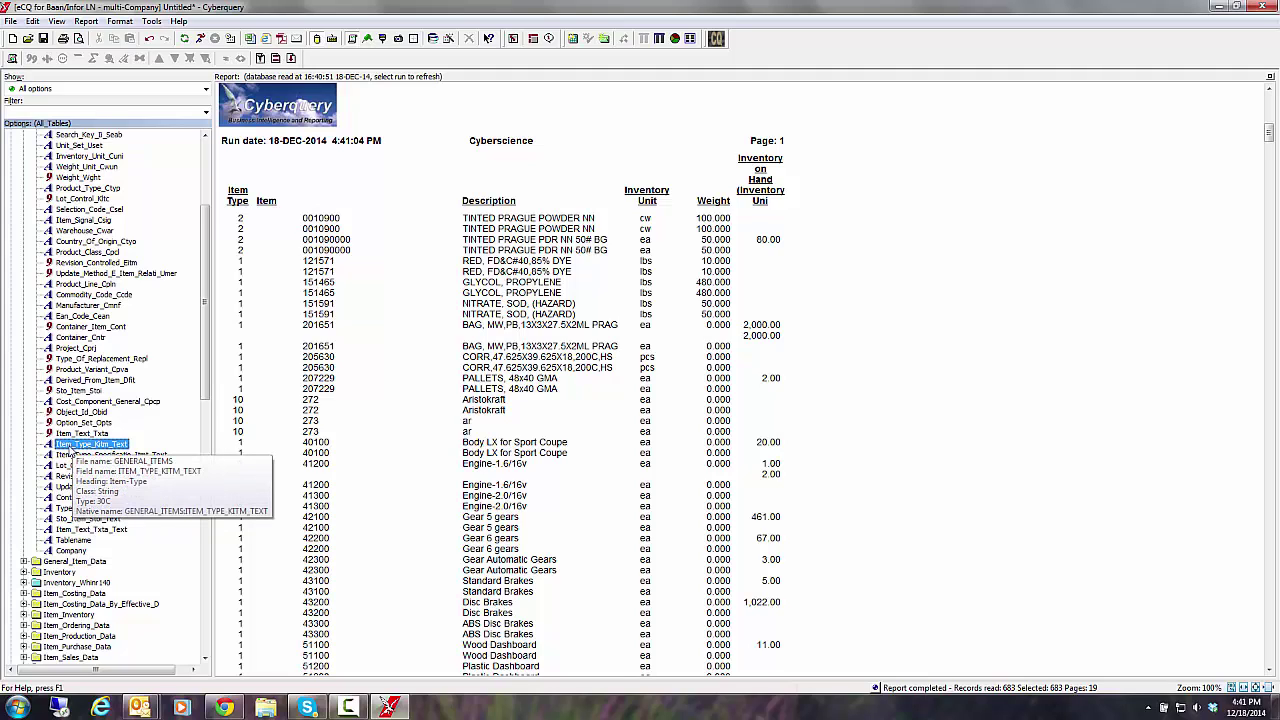
left_click_drag(74, 449, 247, 363)
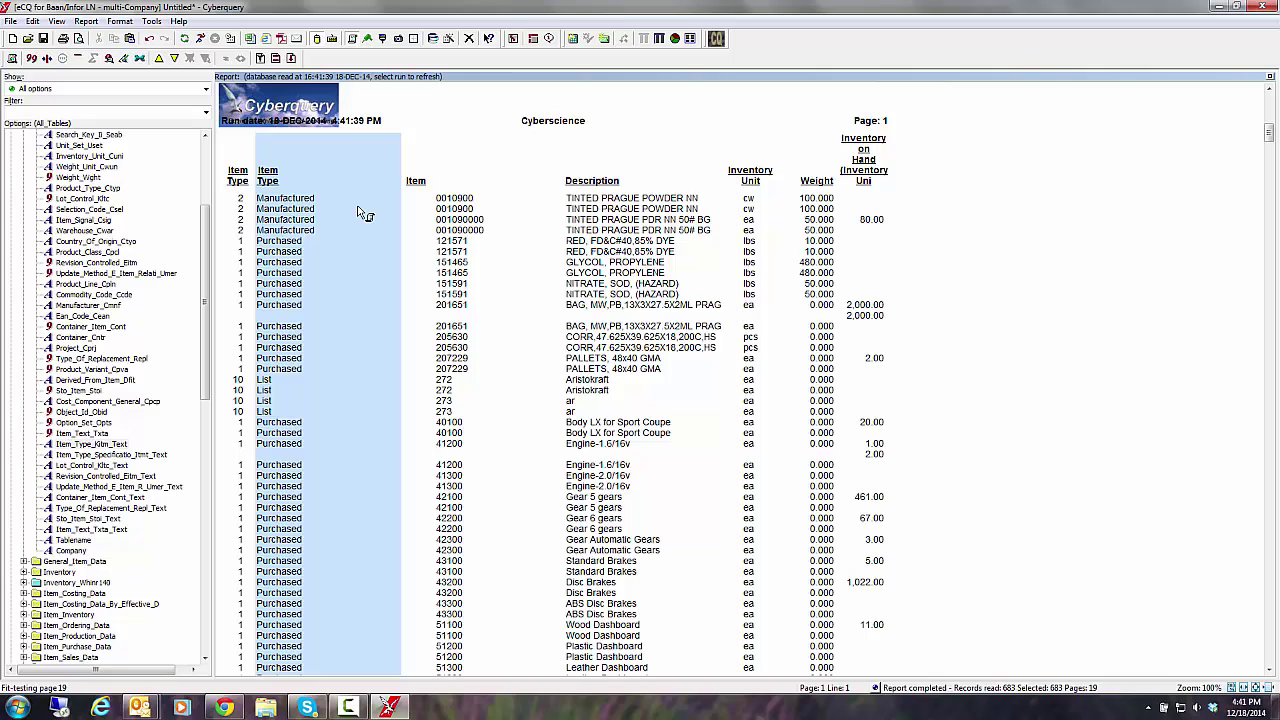
Step: Delete the numeric Item Type column from the report, keeping the text version
left_click(242, 210)
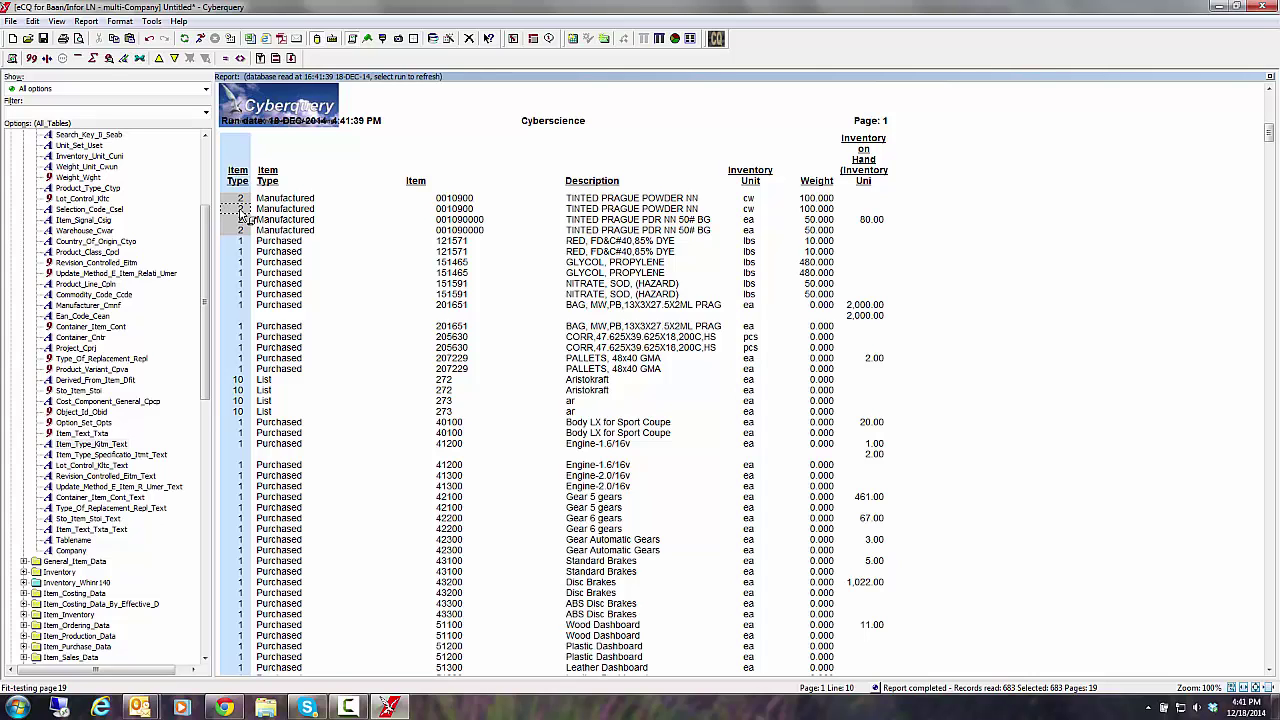
right_click(242, 214)
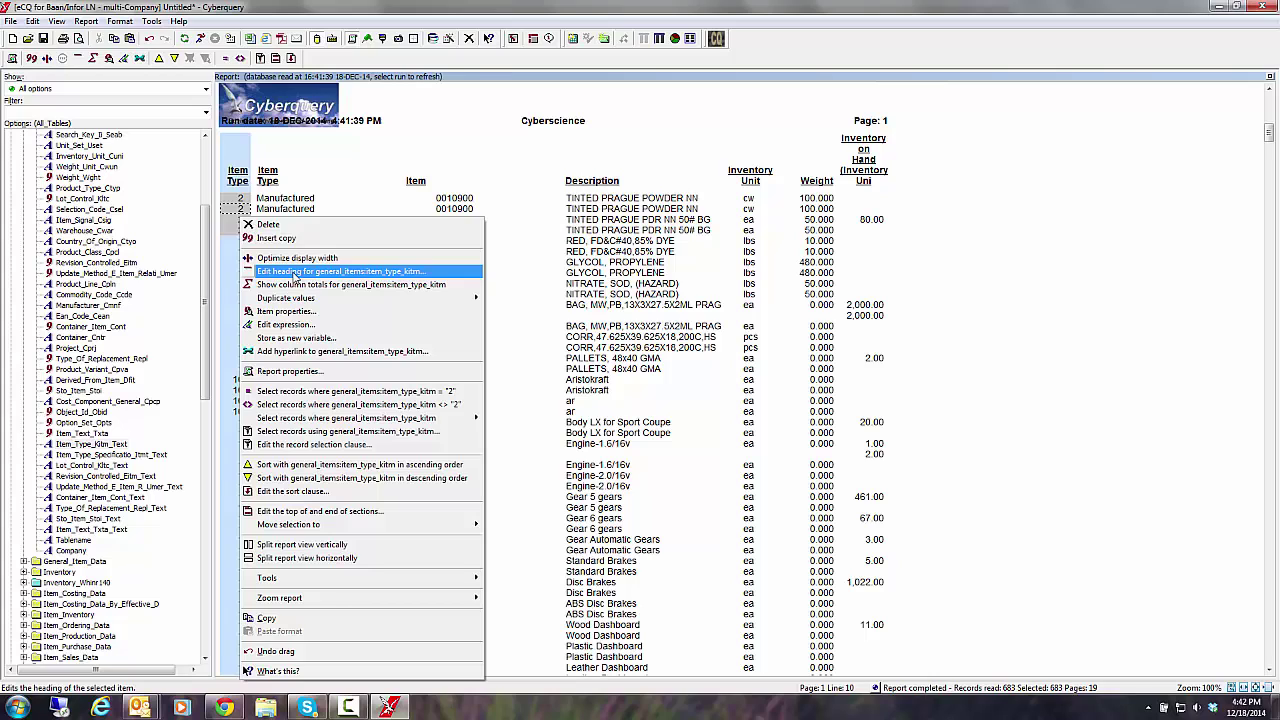
left_click(276, 227)
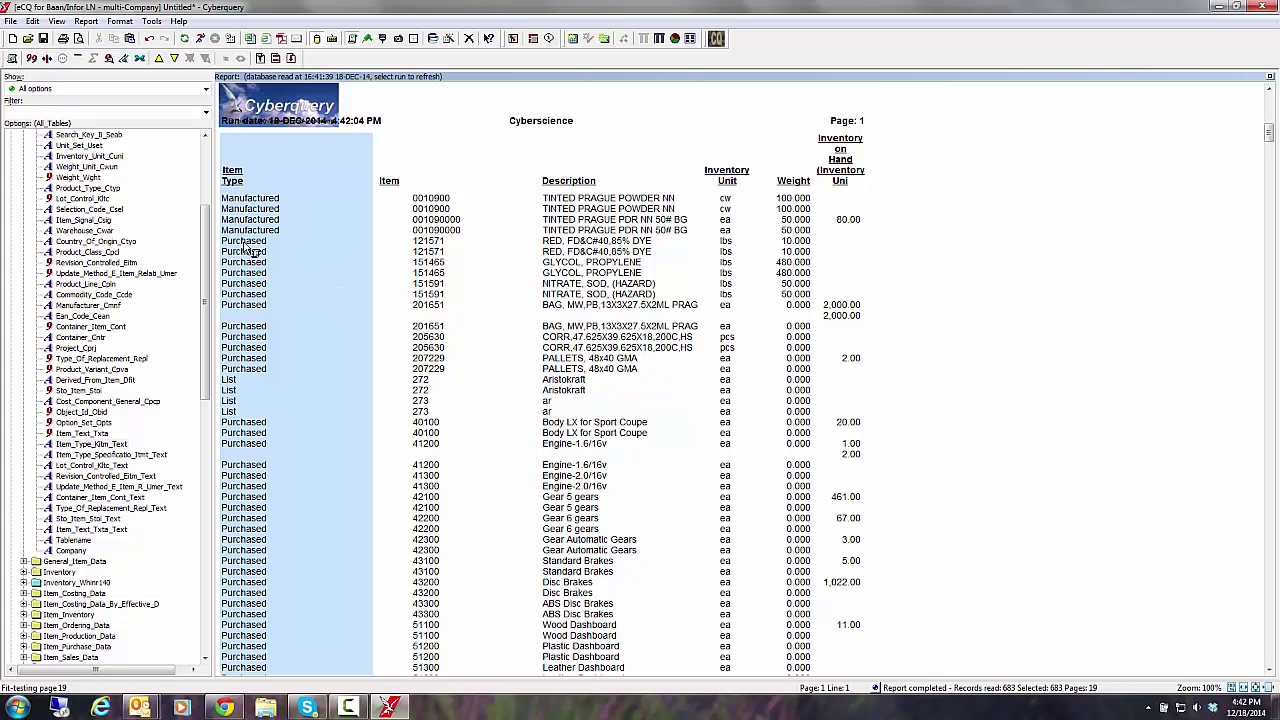
Step: Restrict the report to records whose Item_Type_Kitm_Text equals "Purchased"
left_click(250, 244)
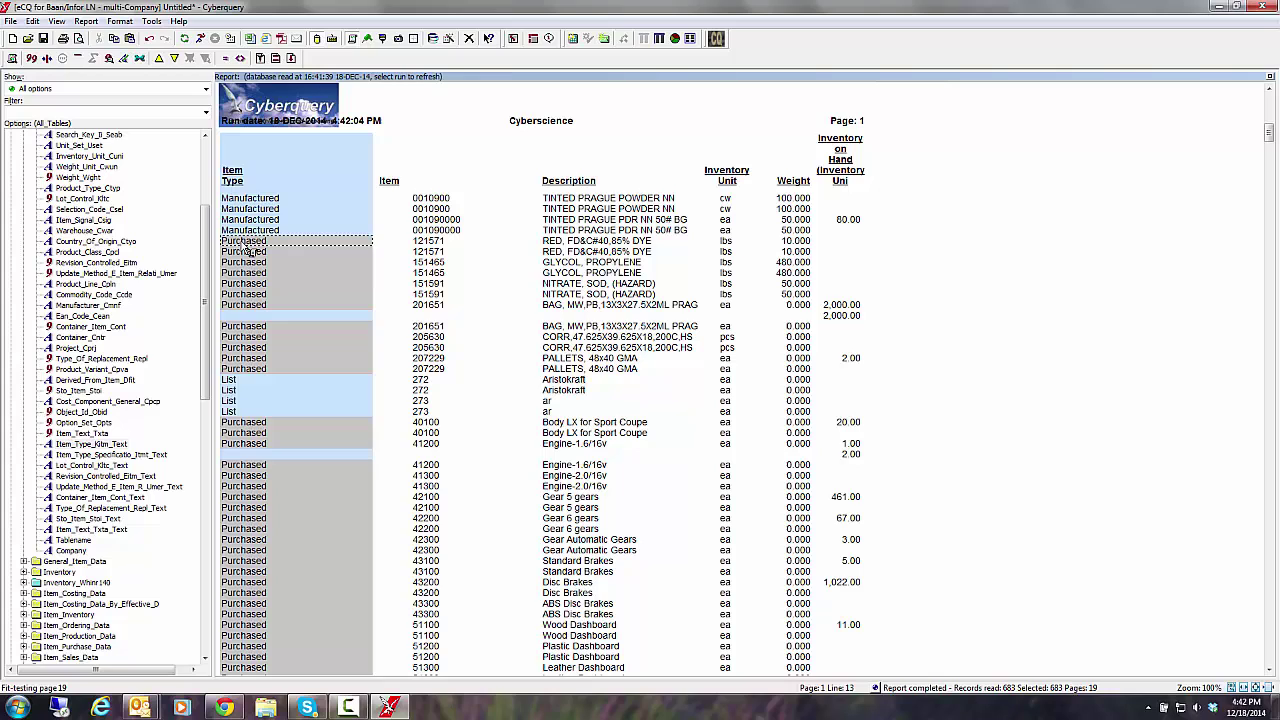
right_click(240, 233)
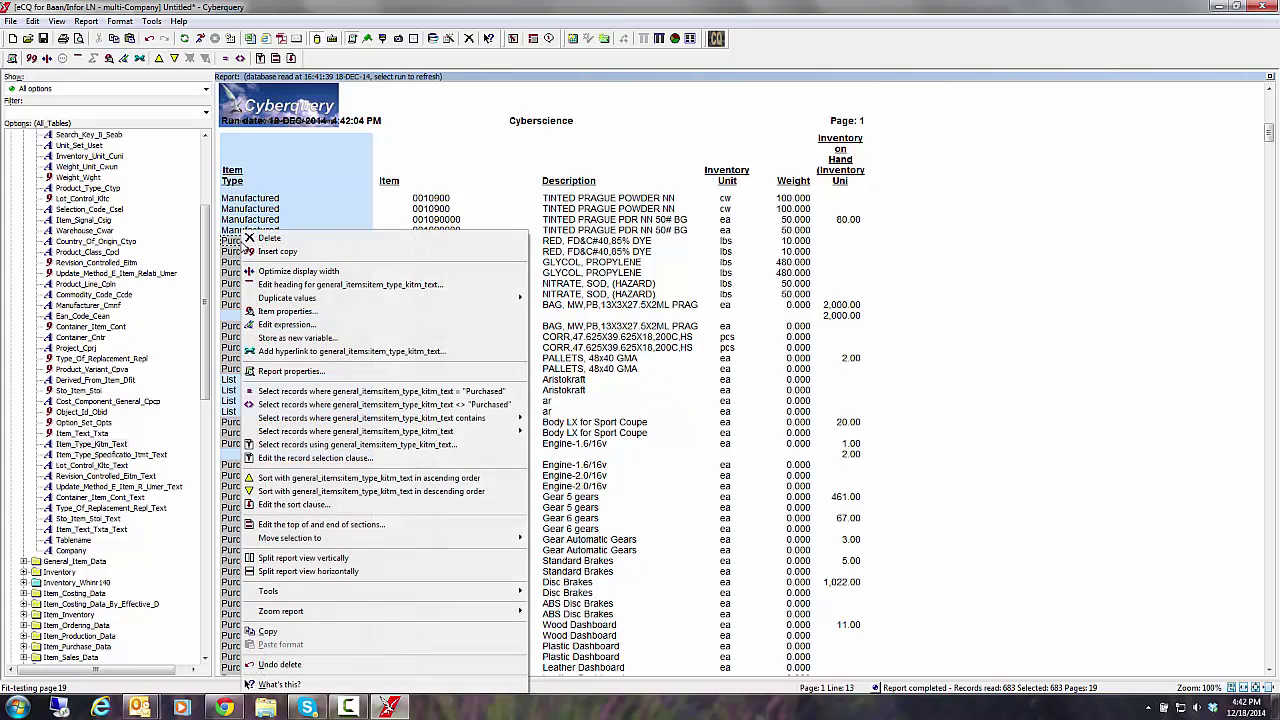
left_click(490, 393)
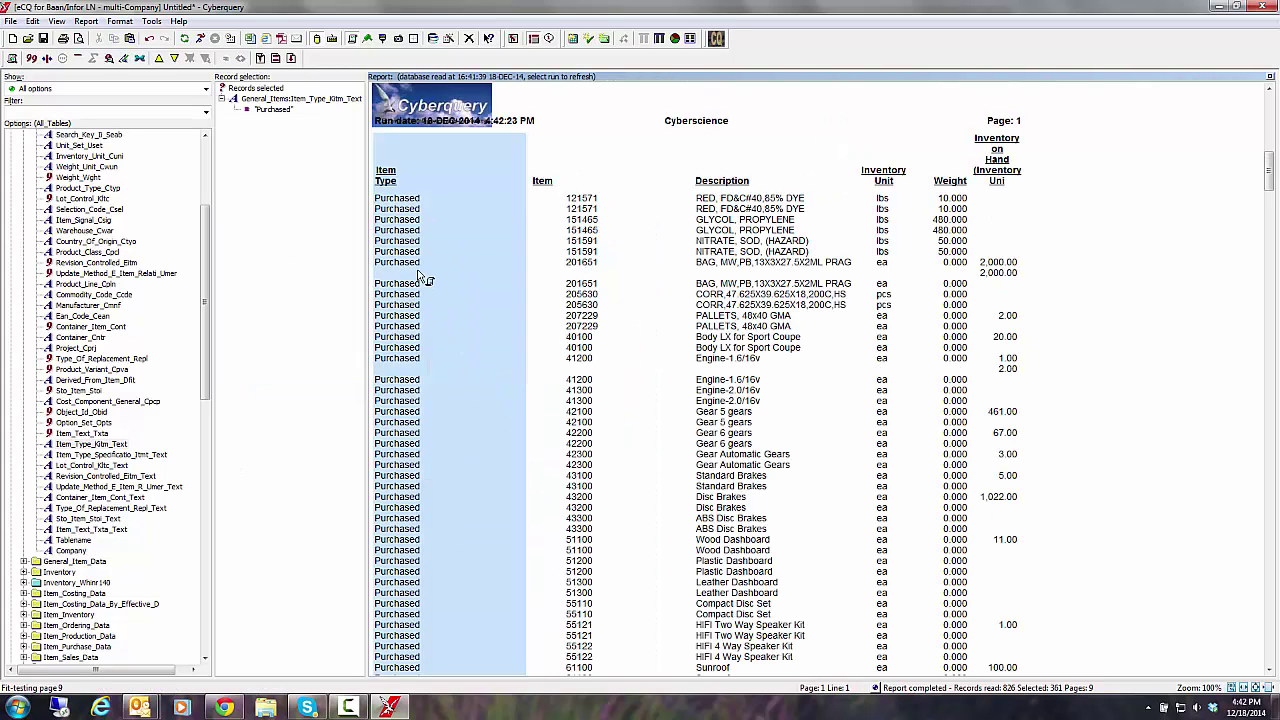
Step: Hide the duplicate values in the Item Type text column
right_click(401, 235)
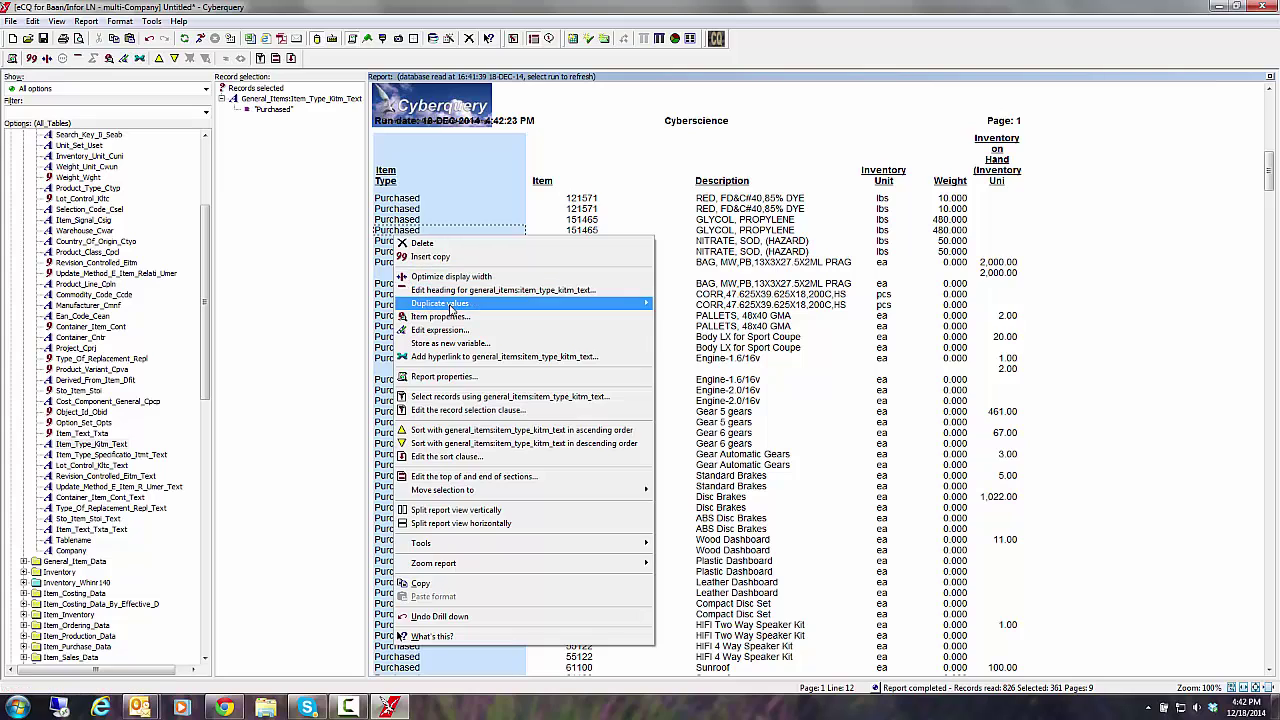
mouse_move(454, 304)
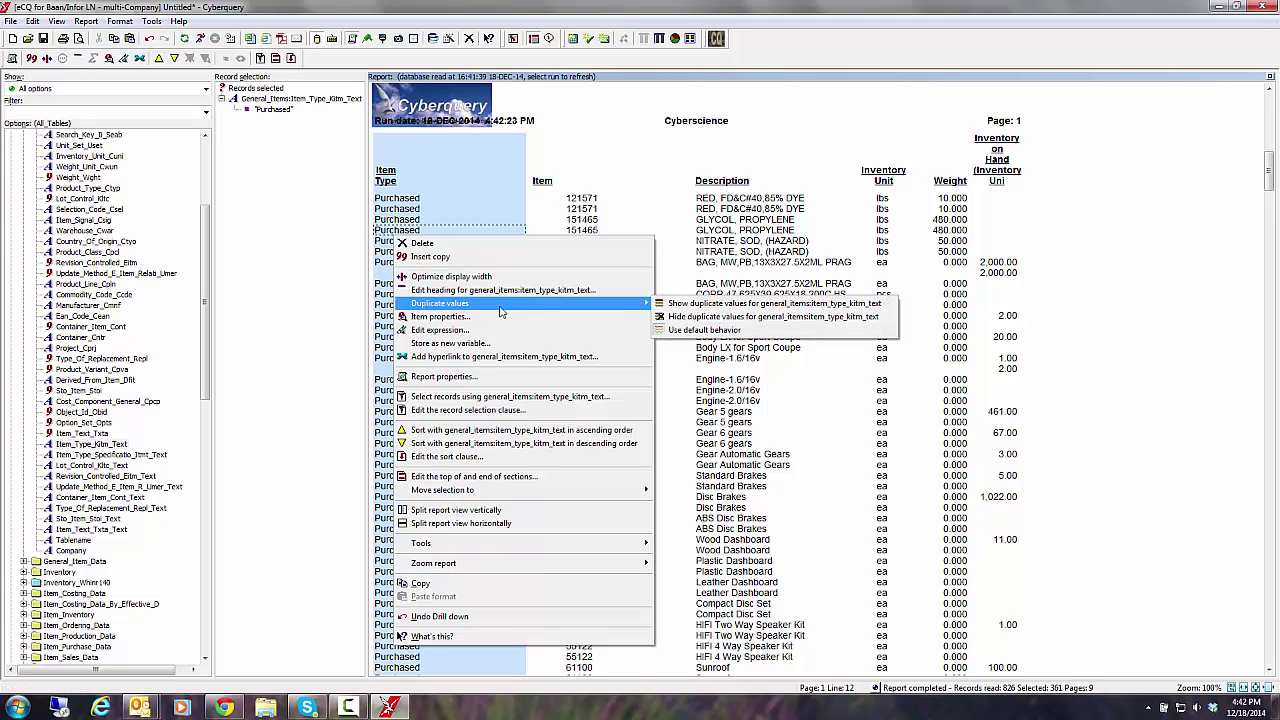
left_click(712, 317)
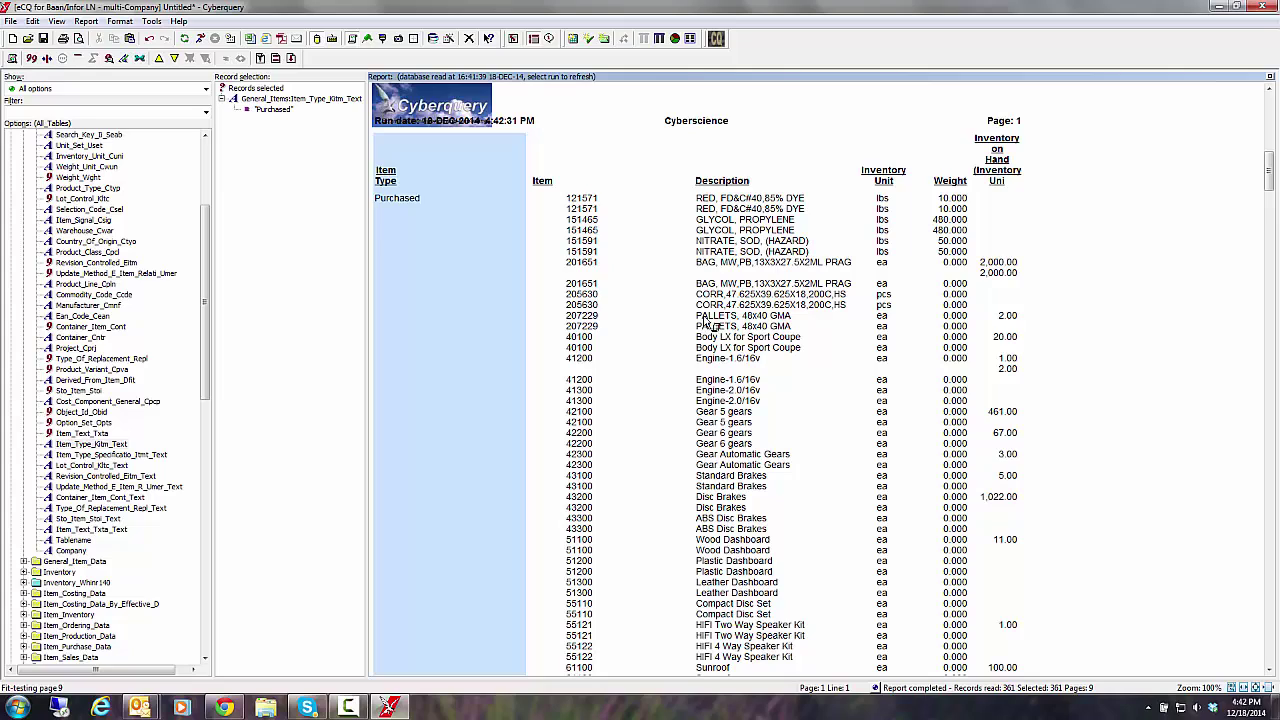
left_click(398, 199)
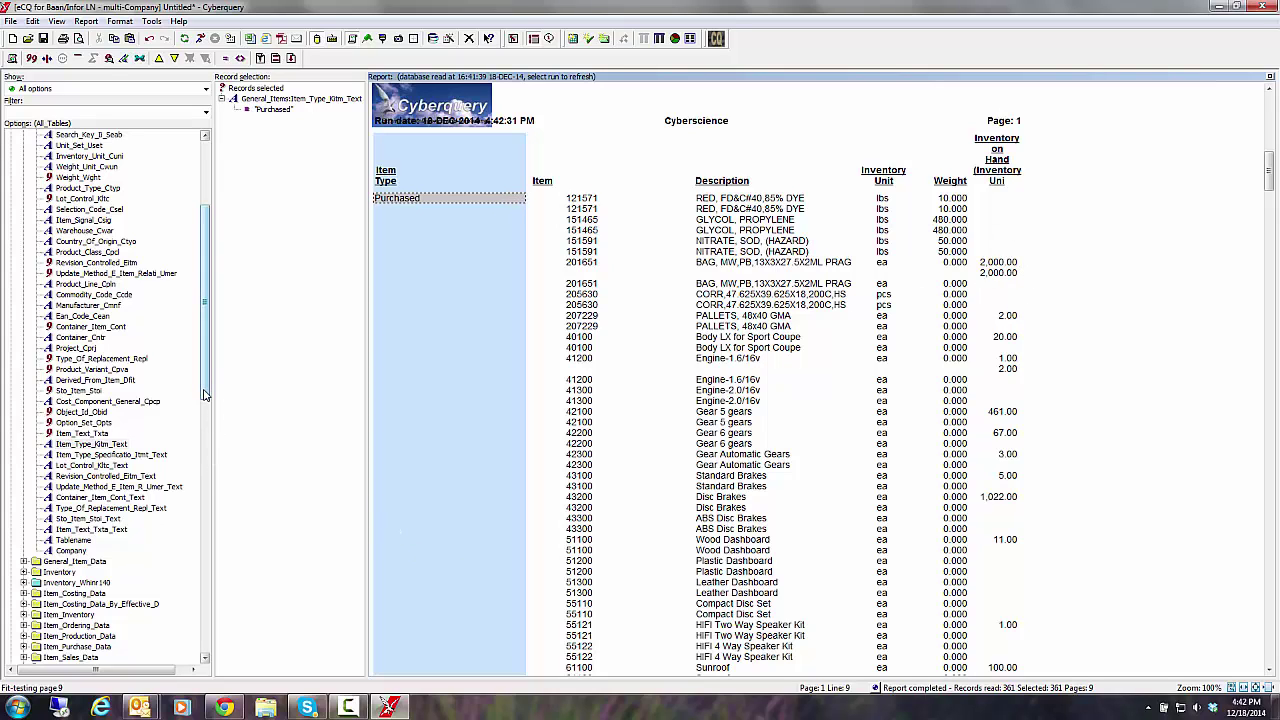
Step: Add Amount_Amnt_1 from the Std_Cost_By_Item file as the report's last column, after Inventory on Hand
left_click_drag(204, 393, 200, 512)
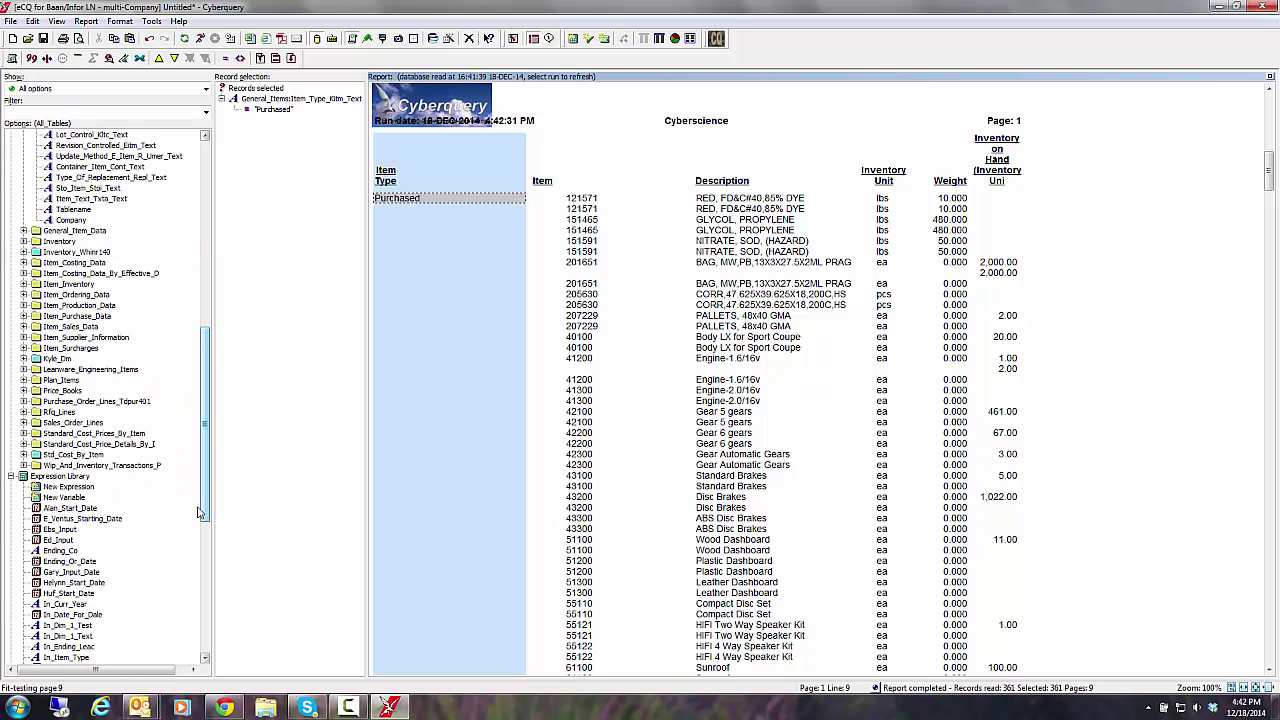
left_click(23, 455)
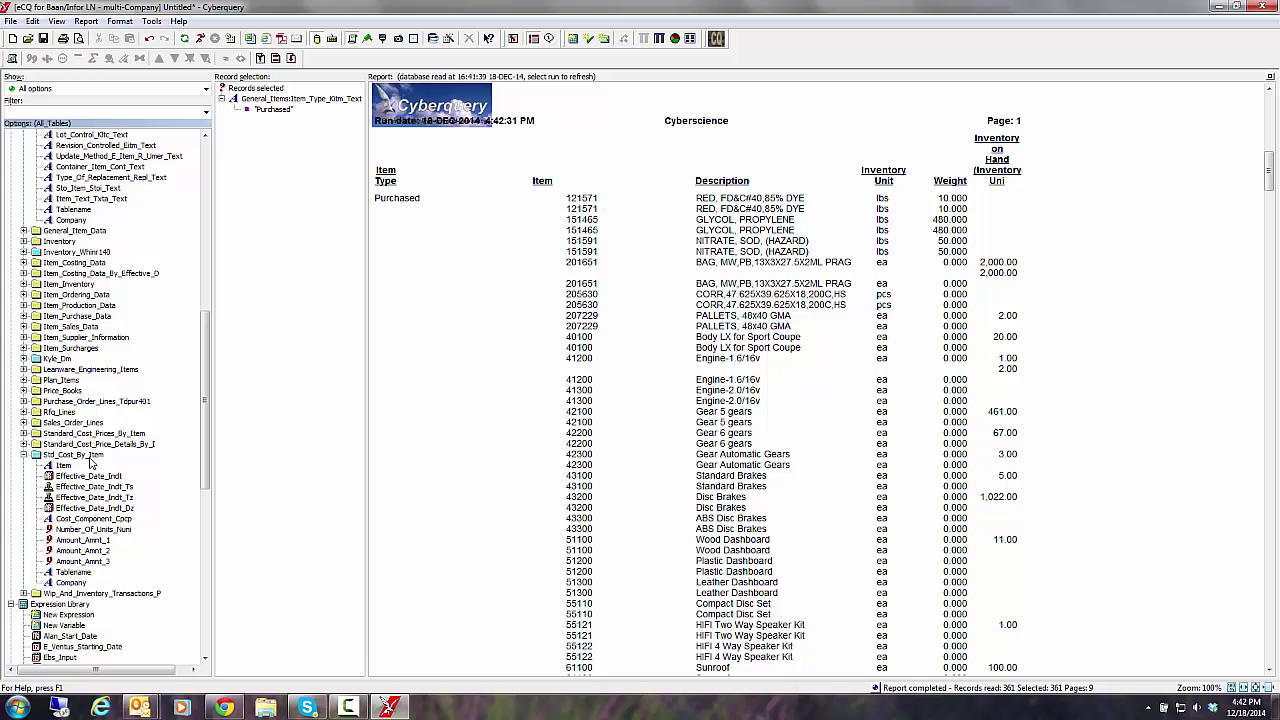
left_click_drag(70, 545, 1031, 360)
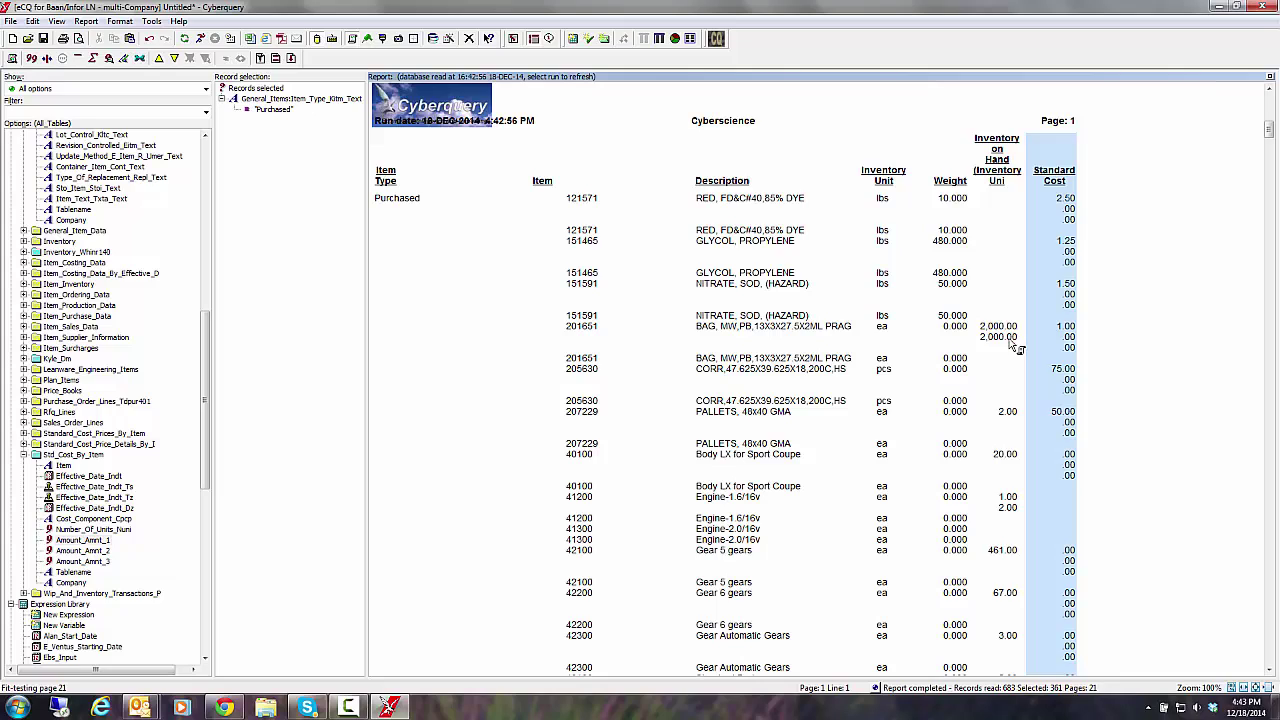
Step: Multiply the Inventory on Hand and Standard Cost columns into a new column, dismissing the Windows color scheme prompt
left_click(1016, 340)
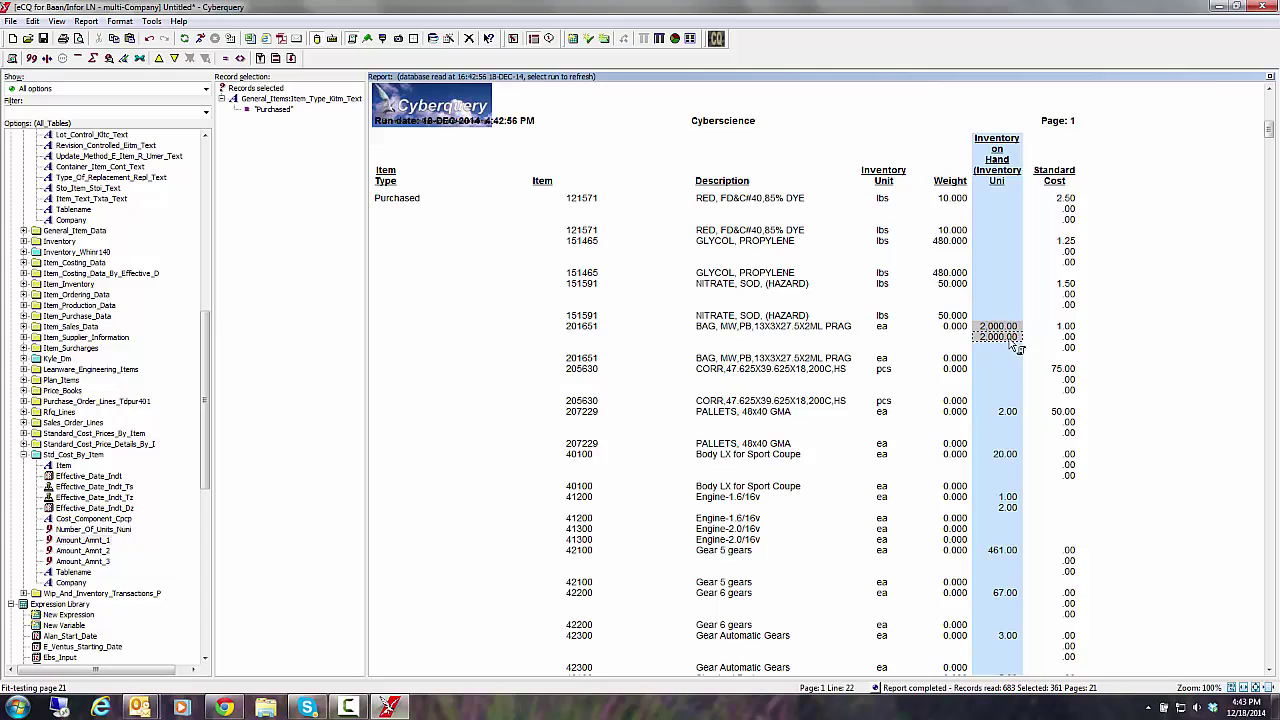
left_click(1060, 276)
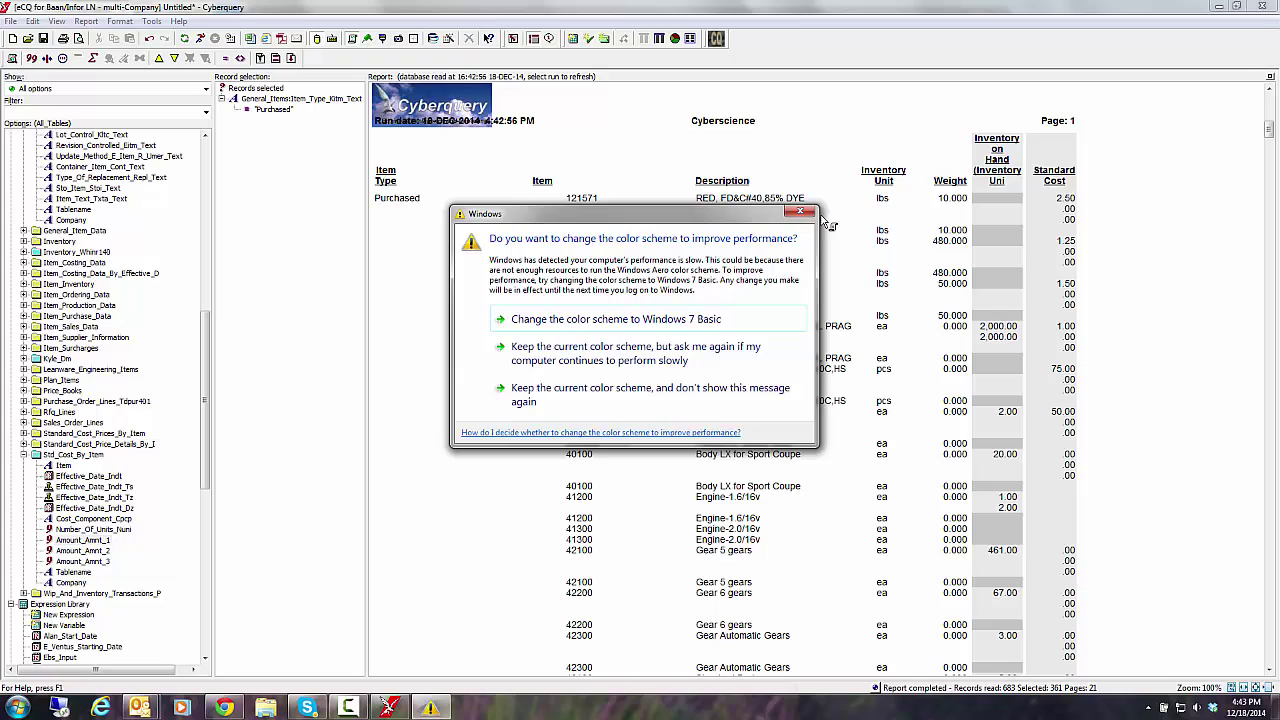
left_click(800, 212)
left_click(1000, 220)
right_click(1010, 226)
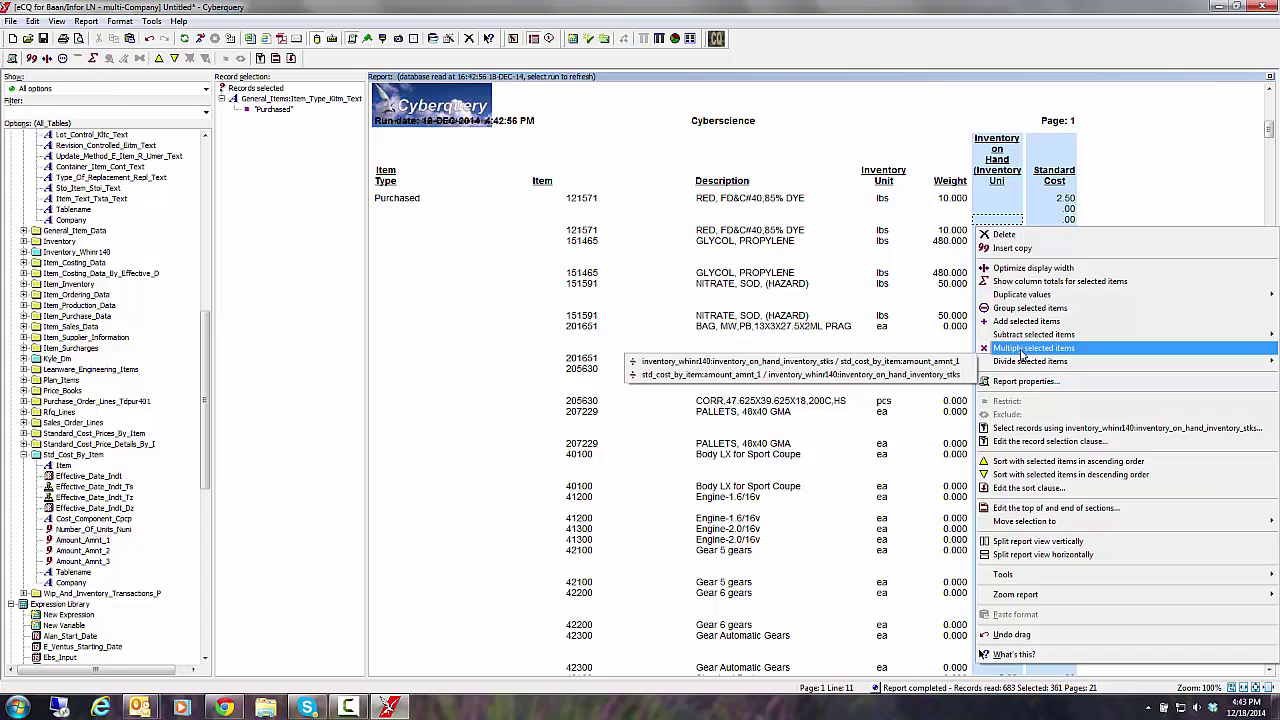
left_click(1022, 352)
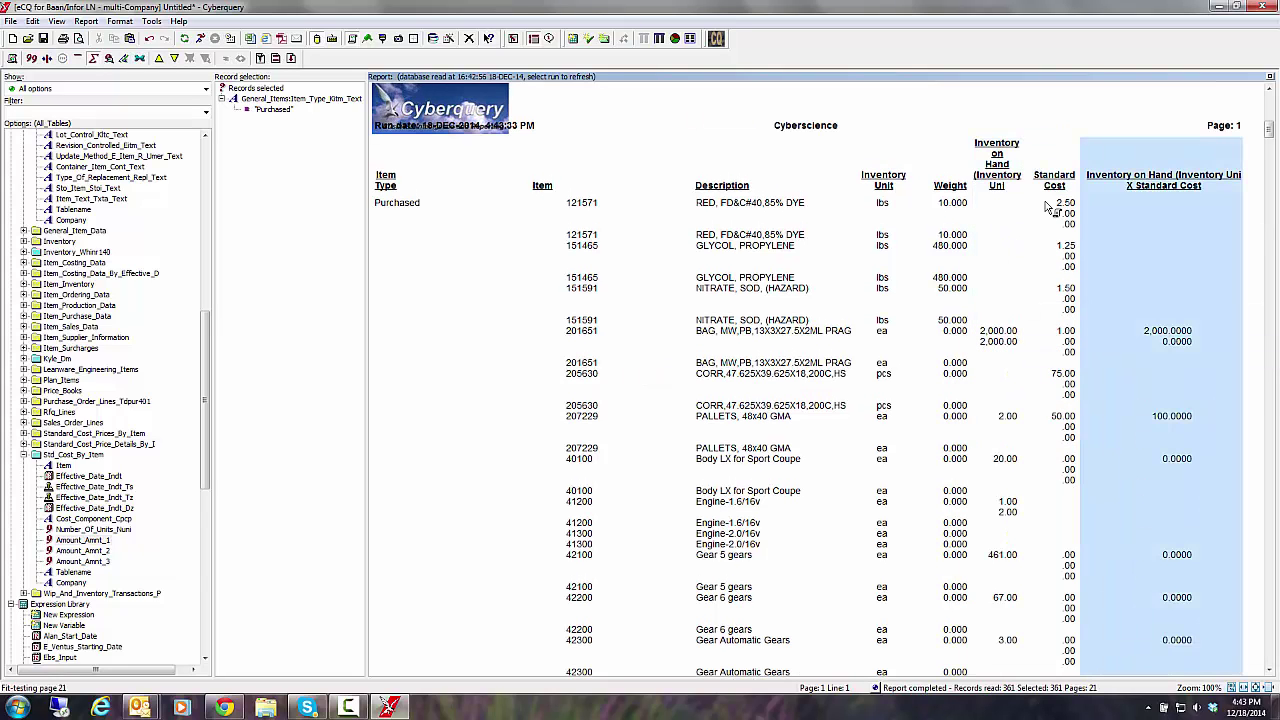
Step: Change the heading of the new multiplied column to "Extended Cost"
double_click(1165, 186)
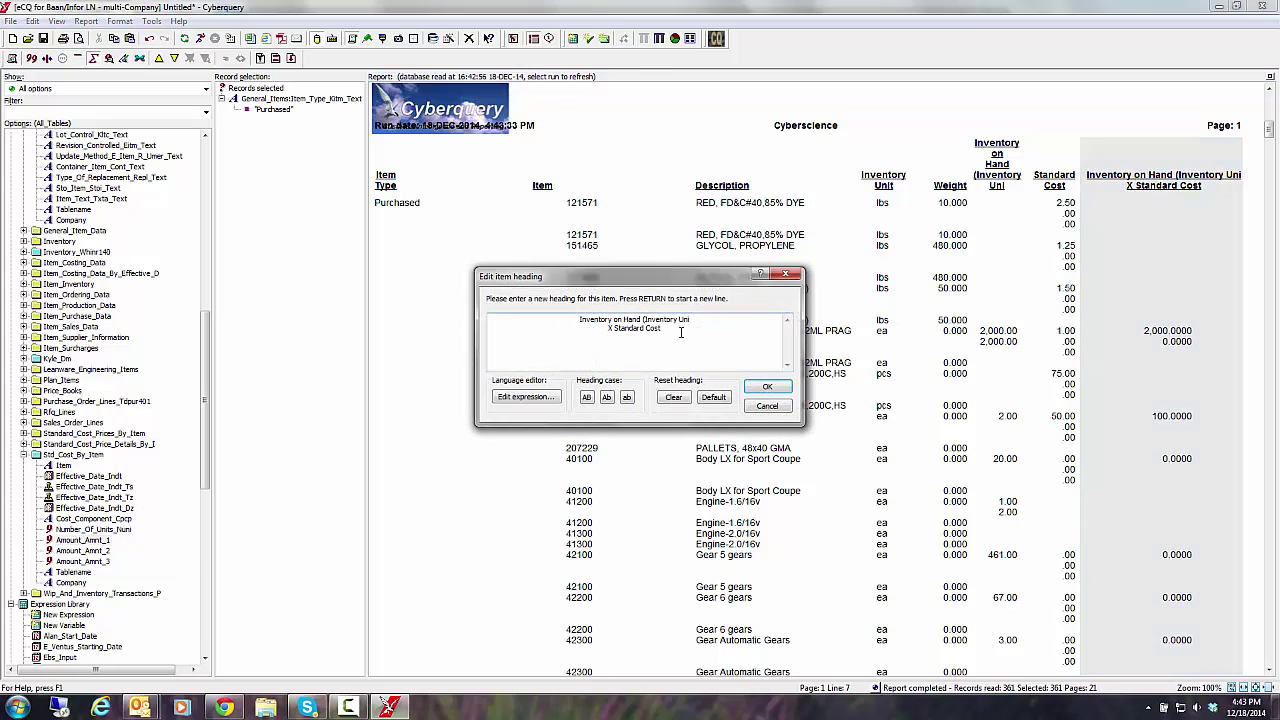
key("ctrl+a")
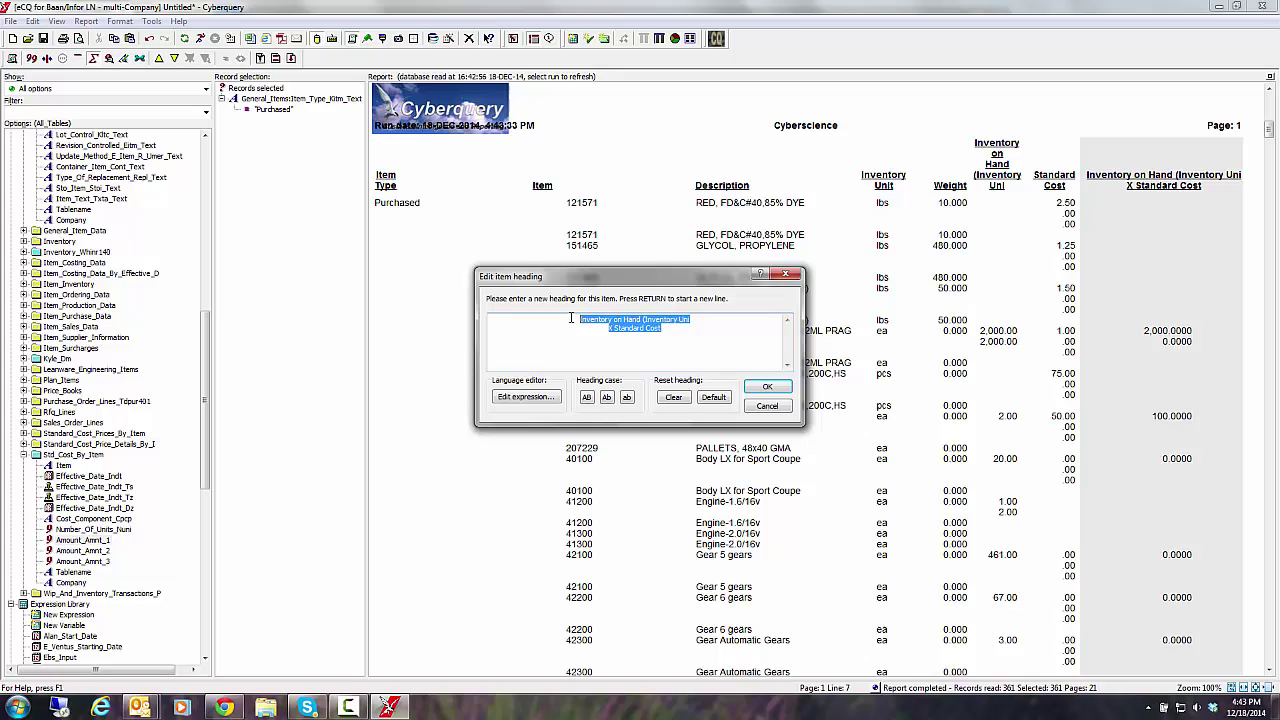
key("Delete")
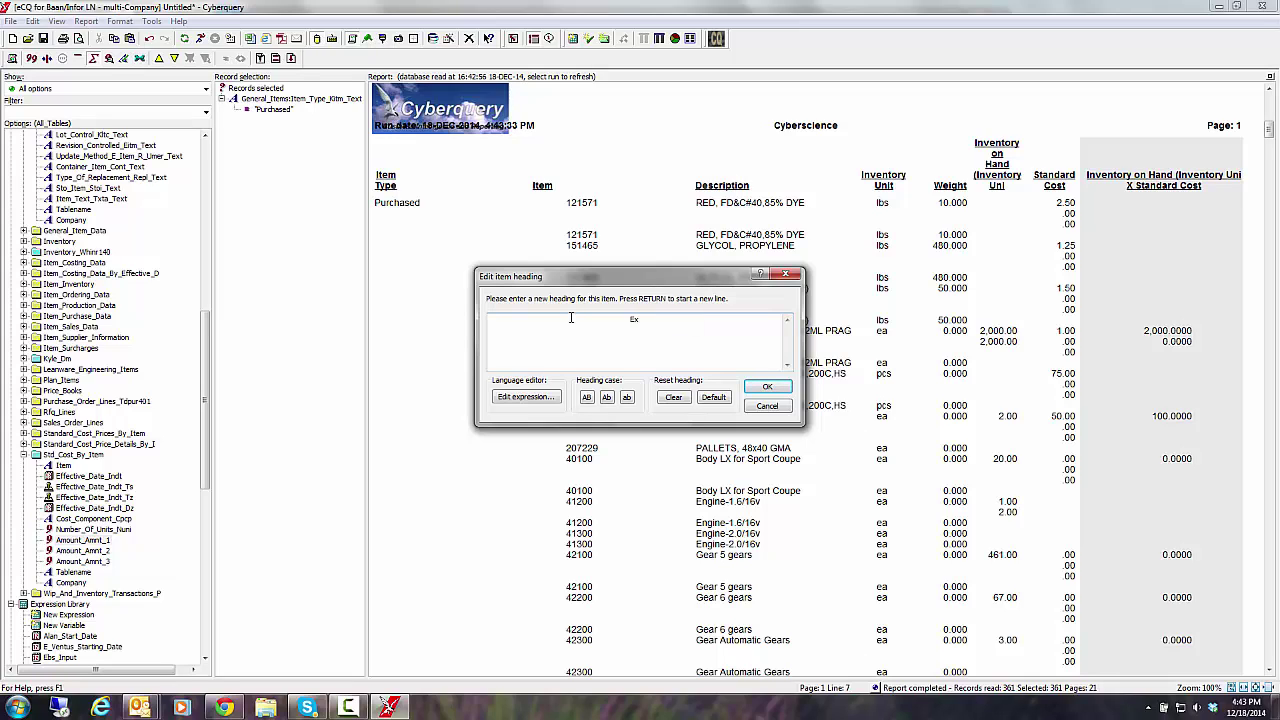
type("Extended Cost")
left_click(767, 386)
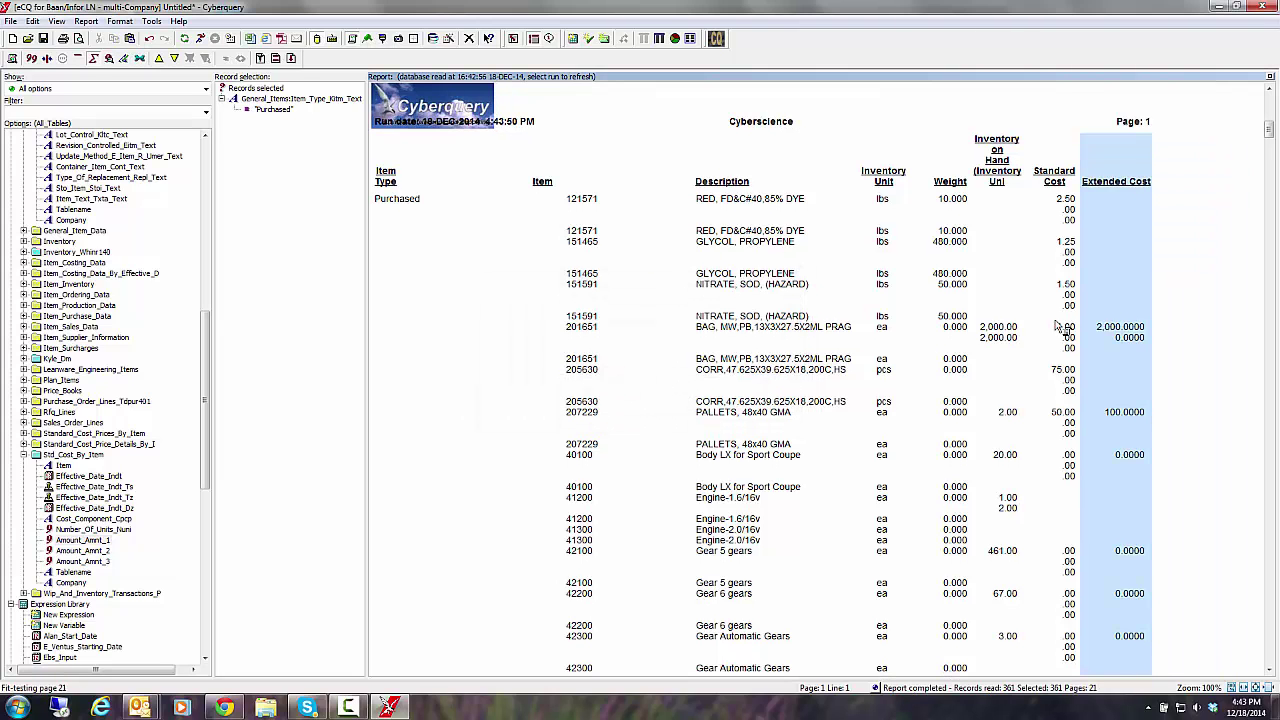
Step: Sort the report by the Extended Cost column in descending order, ahead of the existing Item sort
right_click(1113, 265)
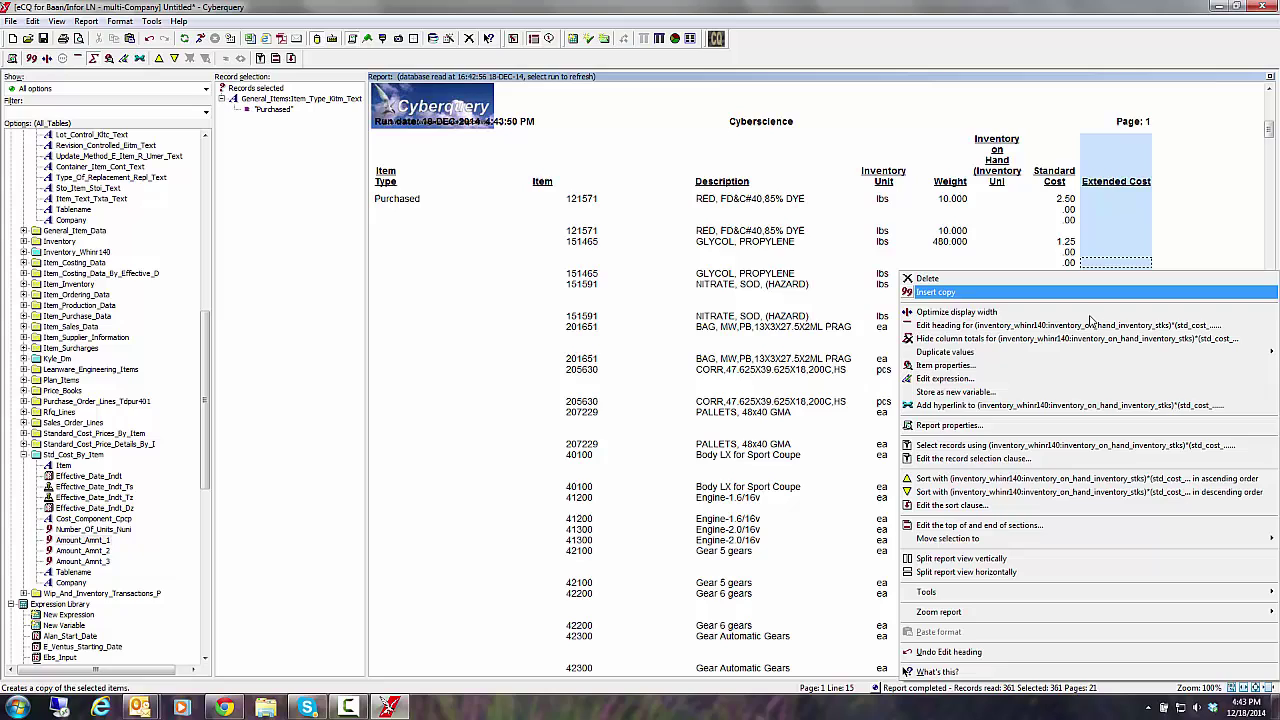
left_click(1053, 497)
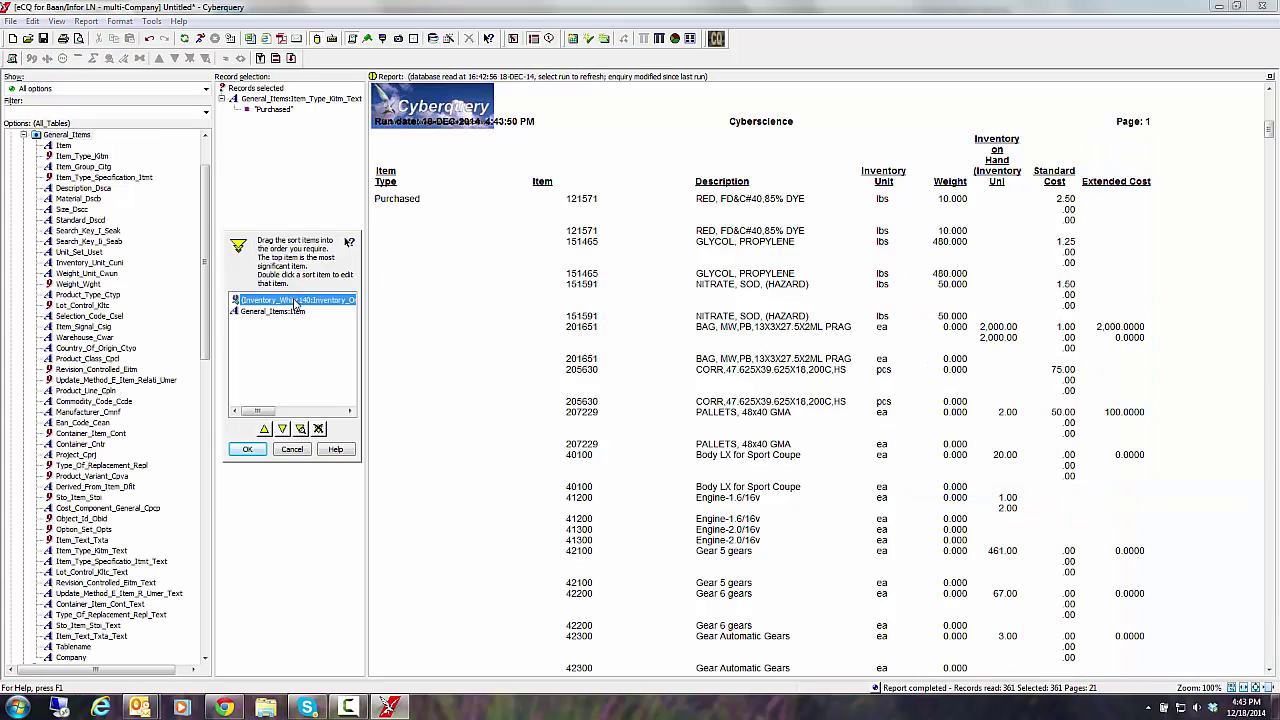
left_click(246, 450)
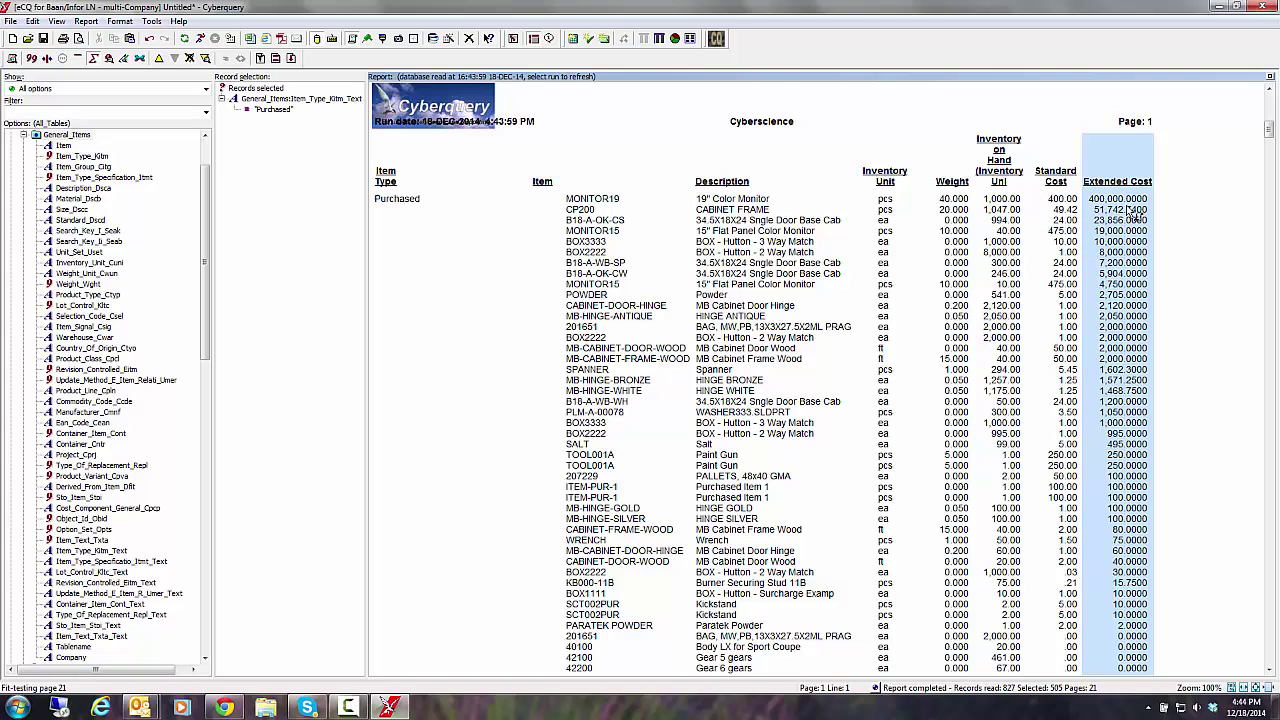
Step: Set the Extended Cost column to display 2 decimal places
right_click(1127, 220)
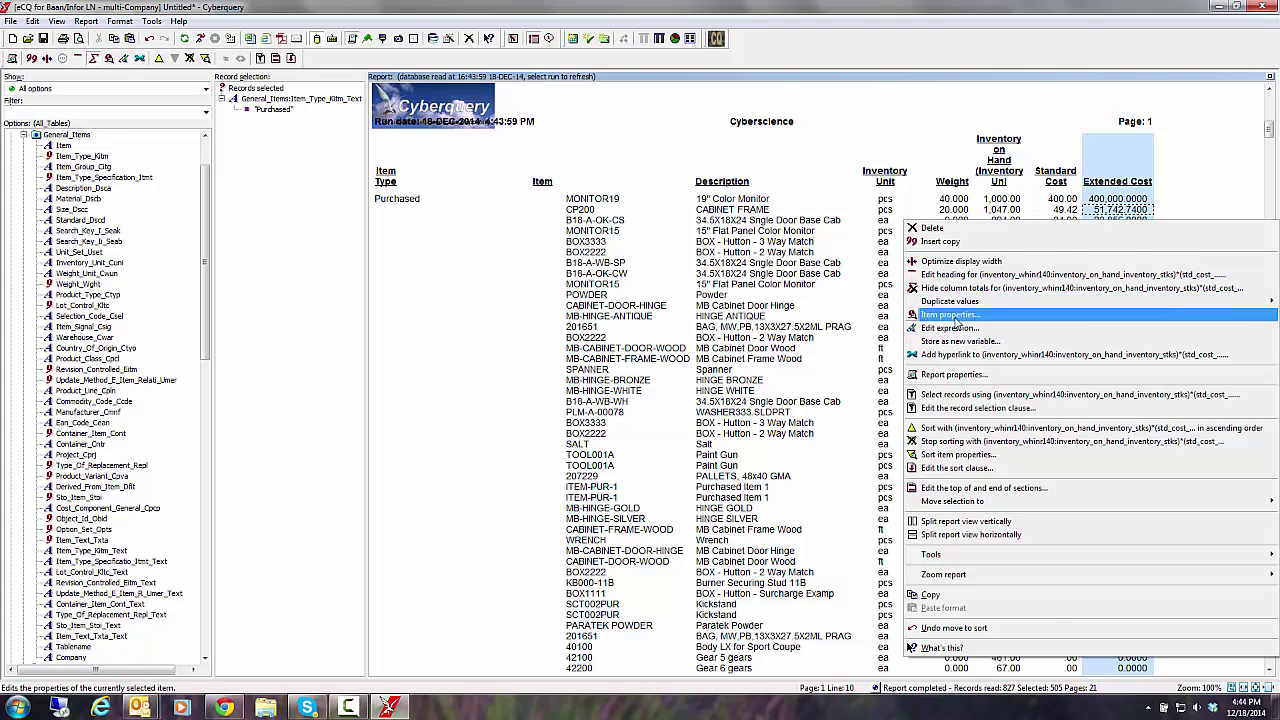
left_click(952, 316)
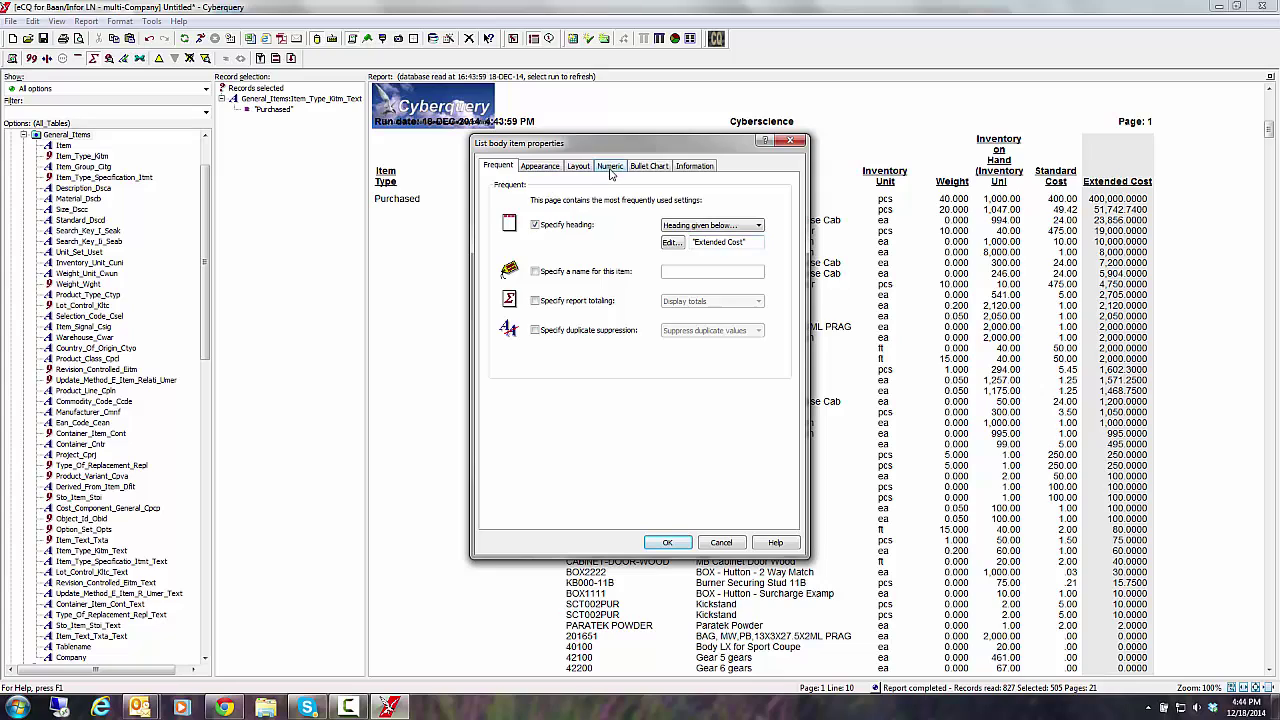
left_click(610, 168)
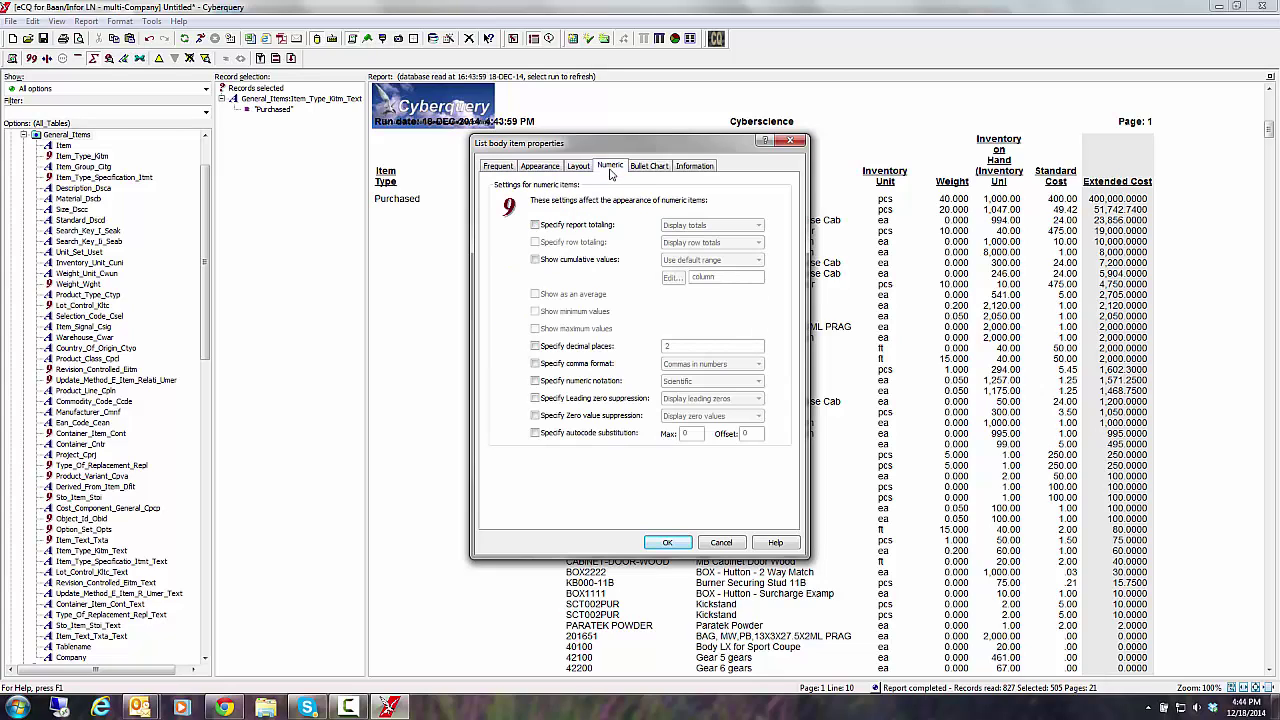
left_click(535, 346)
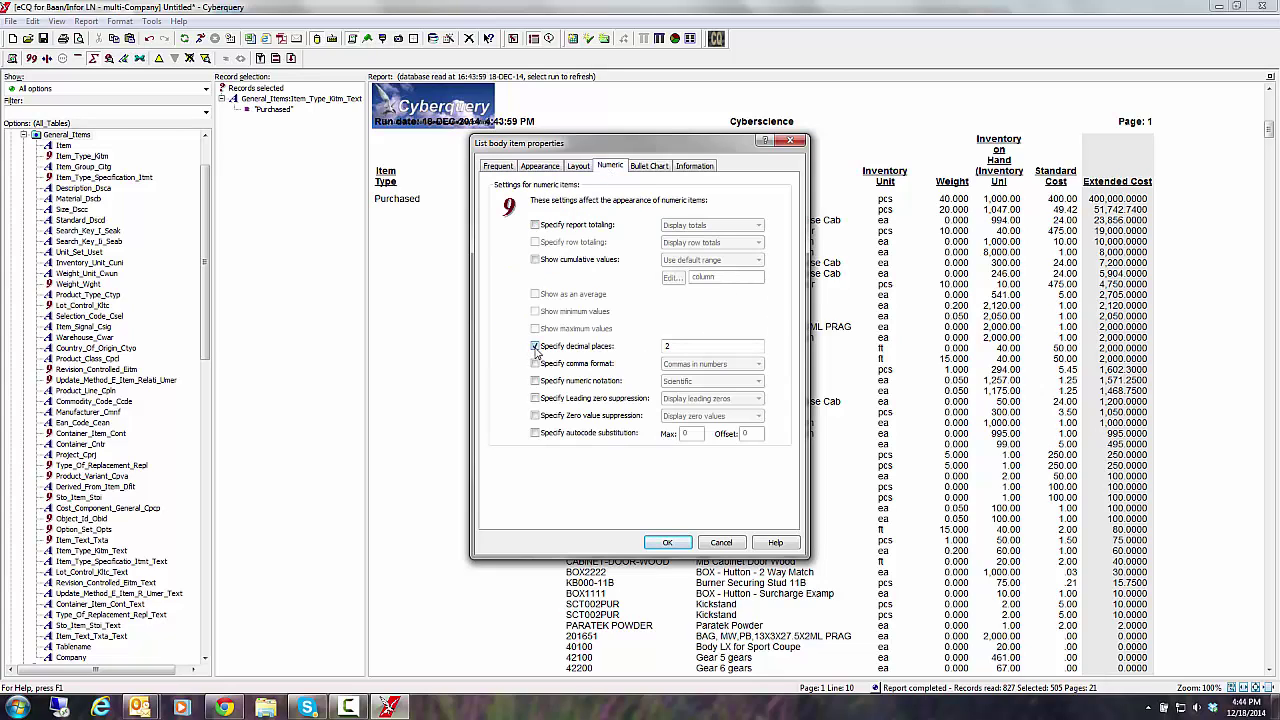
left_click(668, 543)
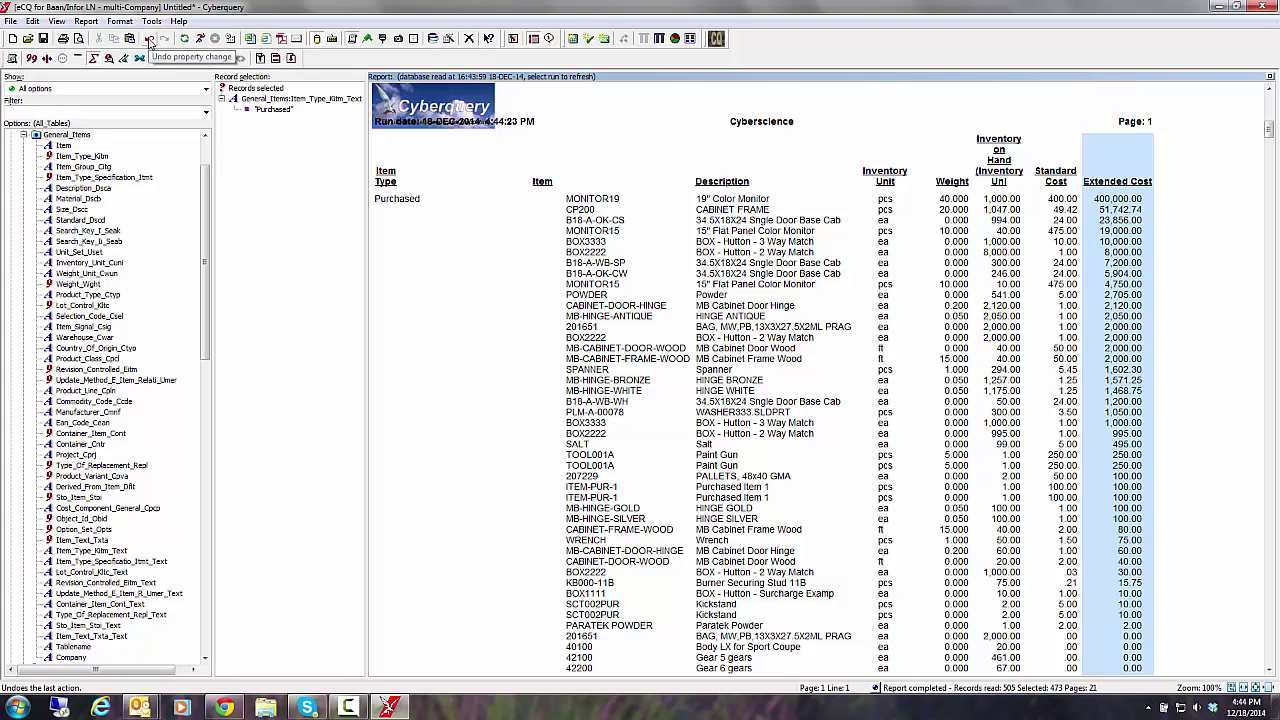
Step: Undo the decimal-places change on Extended Cost and redo it
left_click(151, 45)
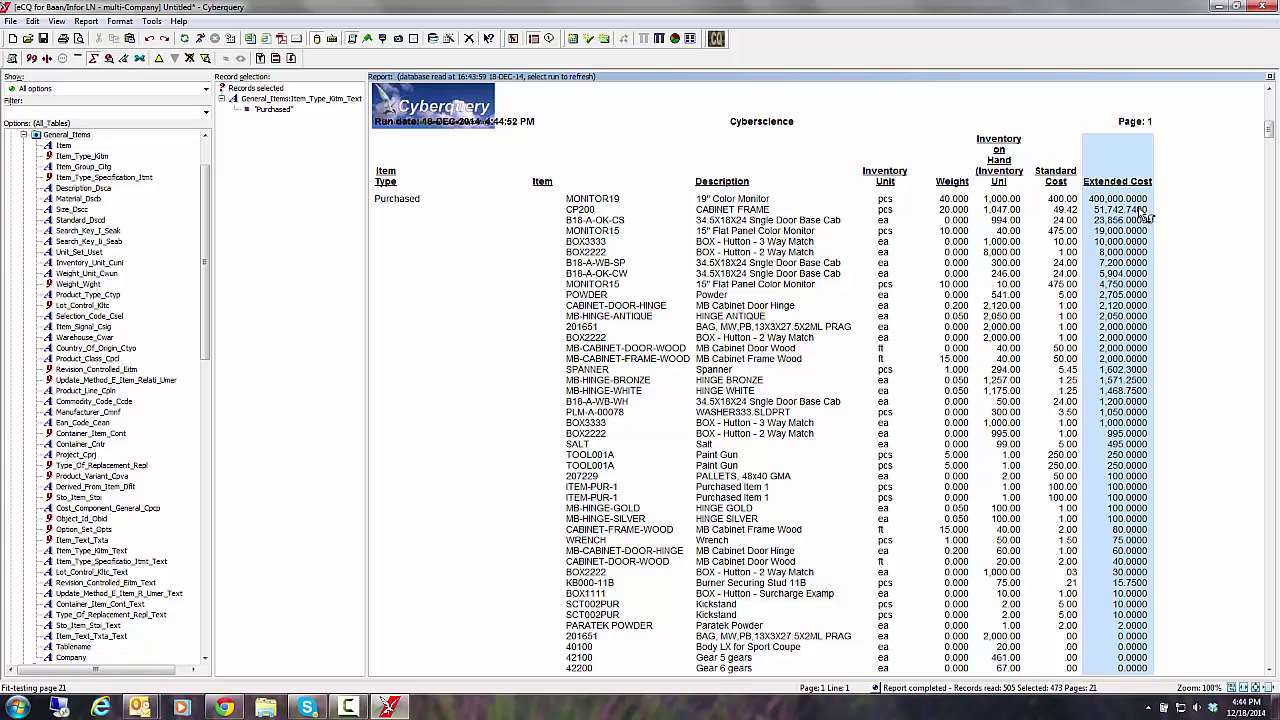
left_click(166, 40)
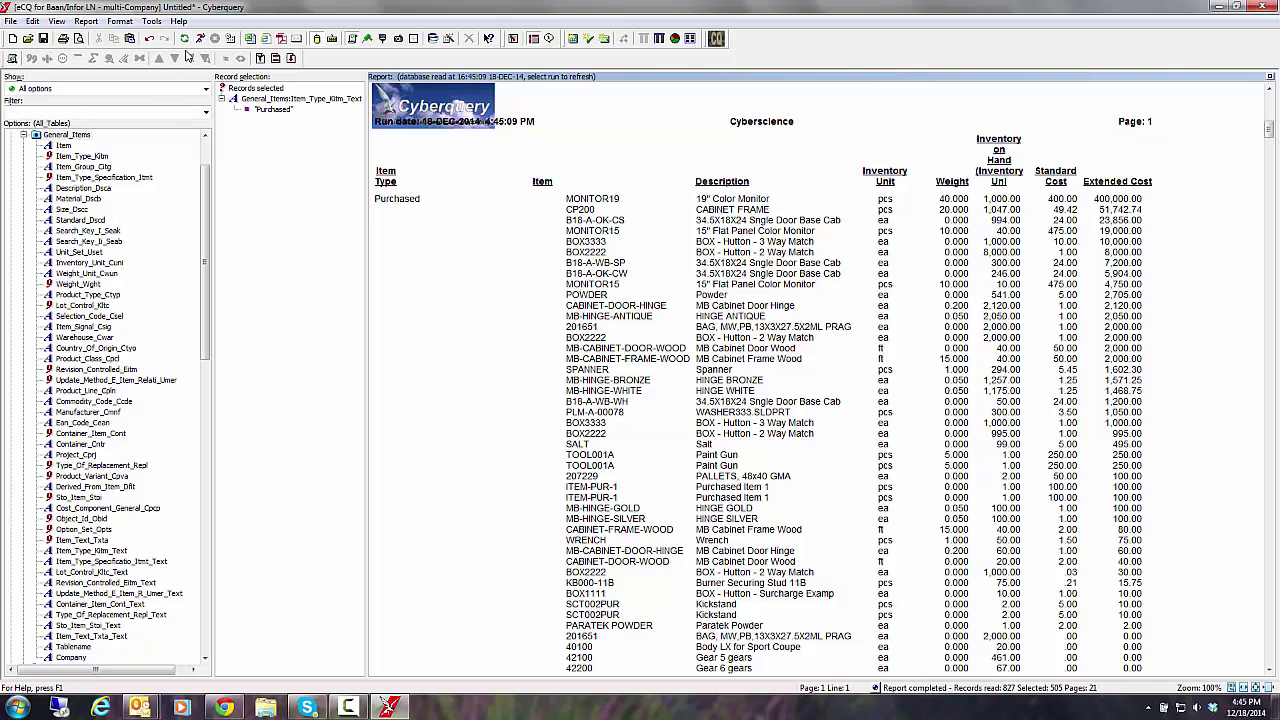
Step: Start scheduling the report as a job, saving the enquiry as ln_1 and replacing the existing file
left_click(230, 39)
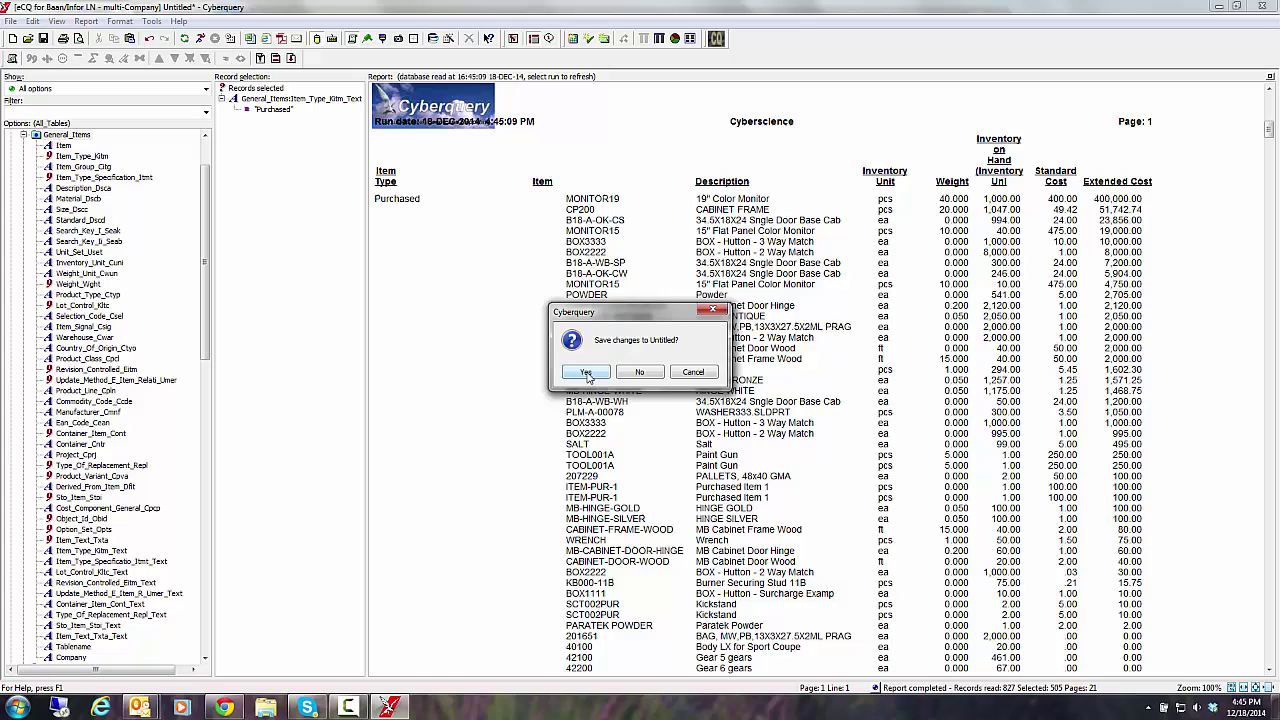
left_click(586, 372)
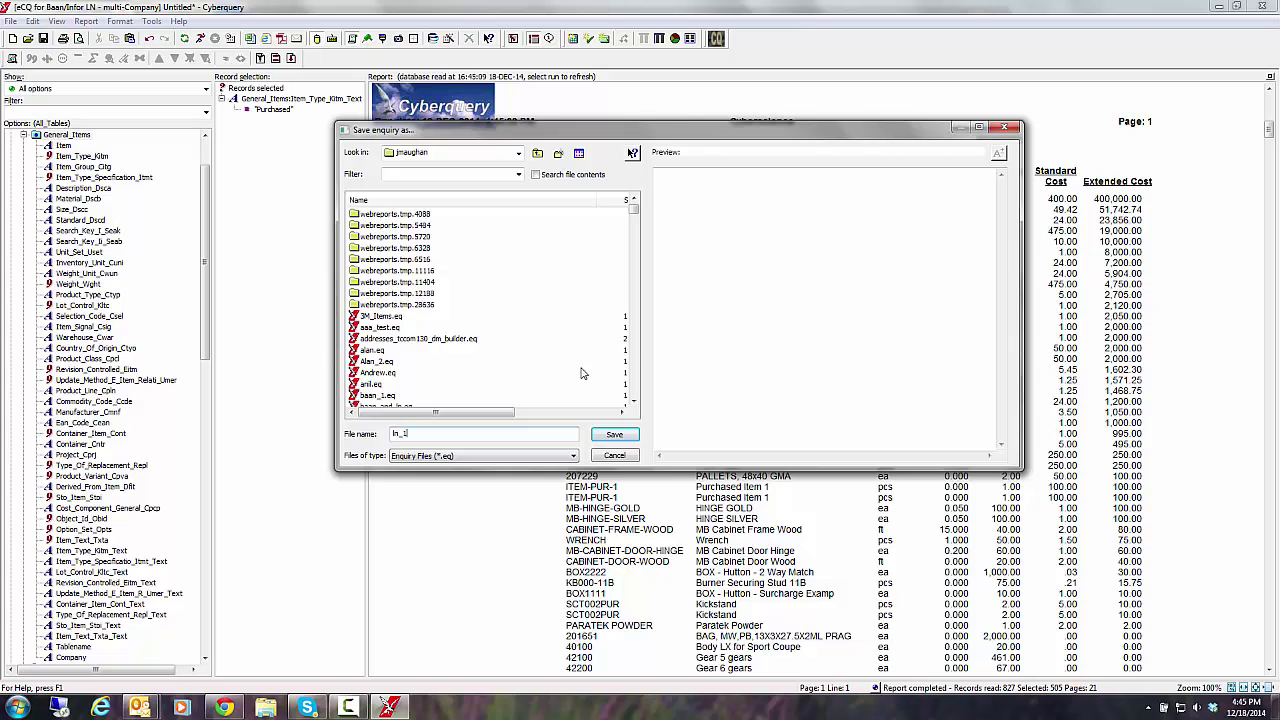
key("Return")
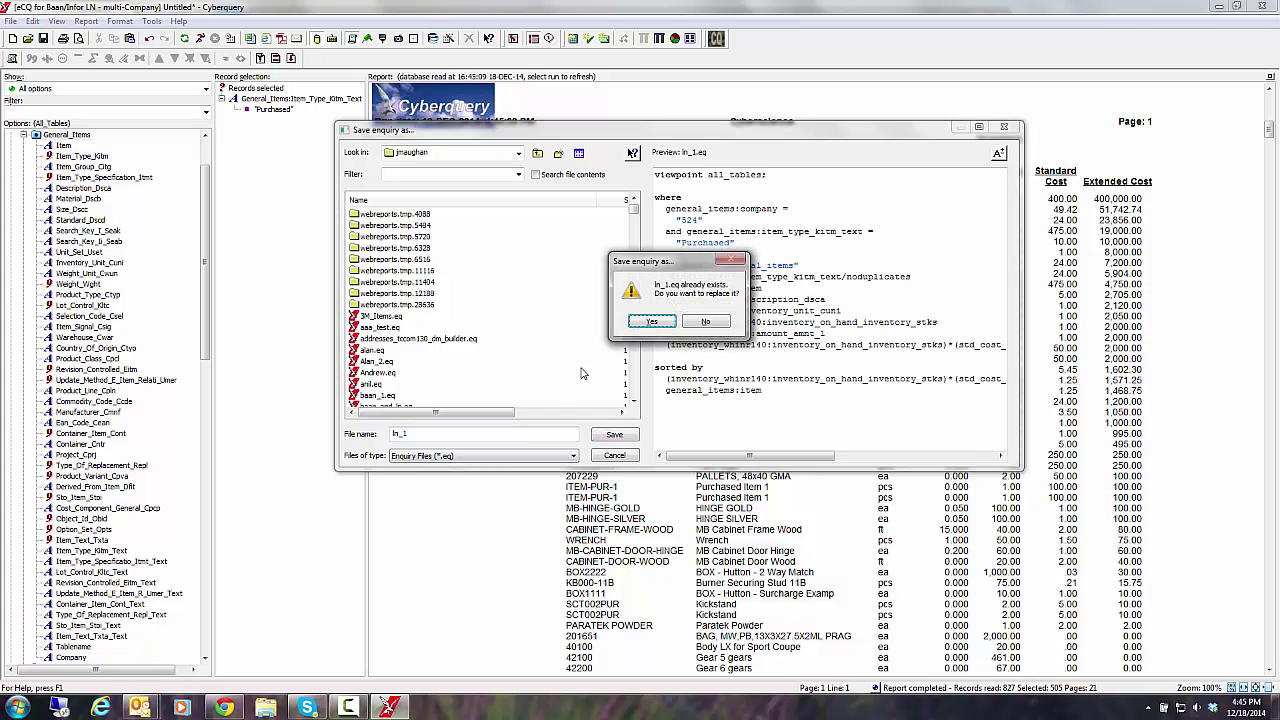
left_click(651, 322)
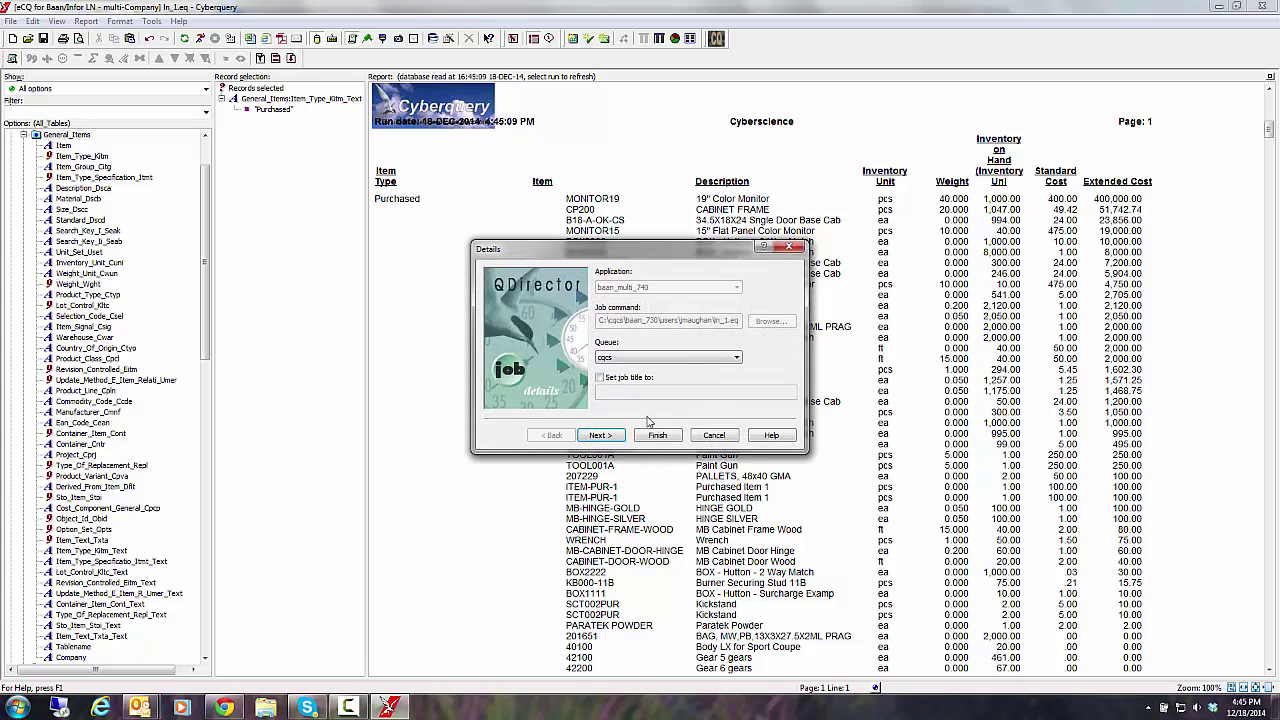
Step: Assign the job to the cqcs queue and choose to submit it with an execution pattern
left_click(737, 360)
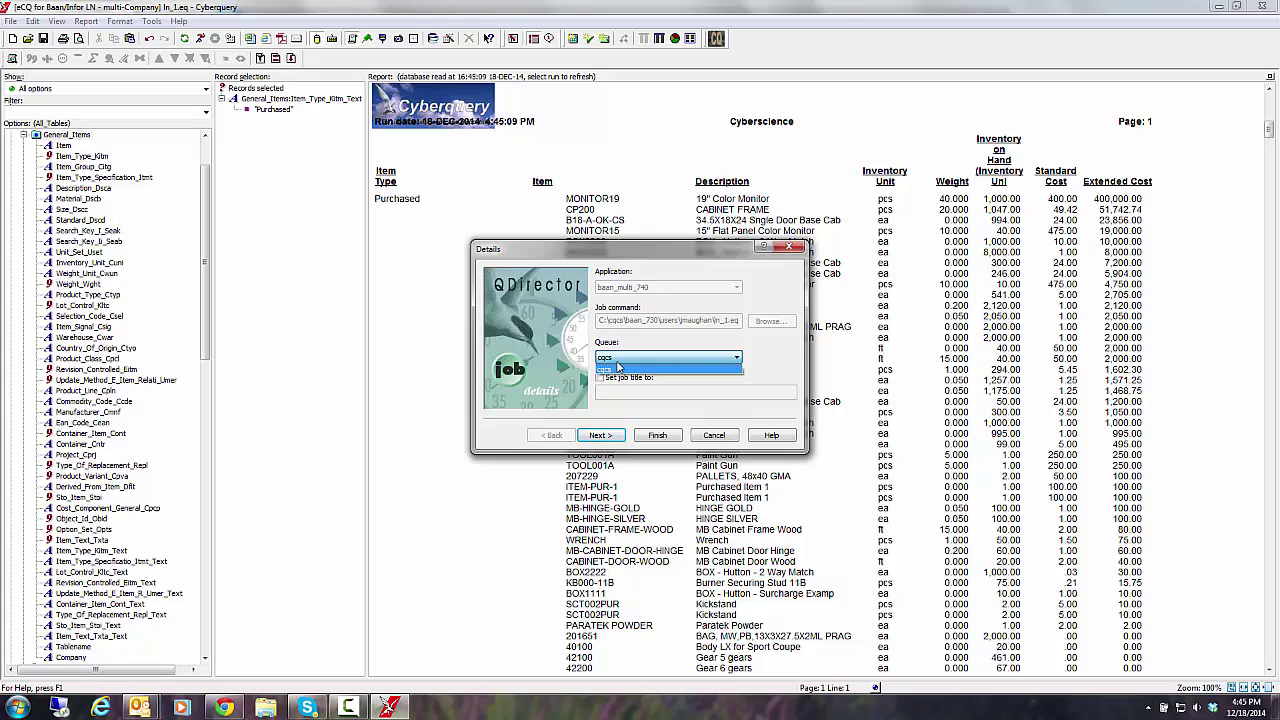
left_click(606, 371)
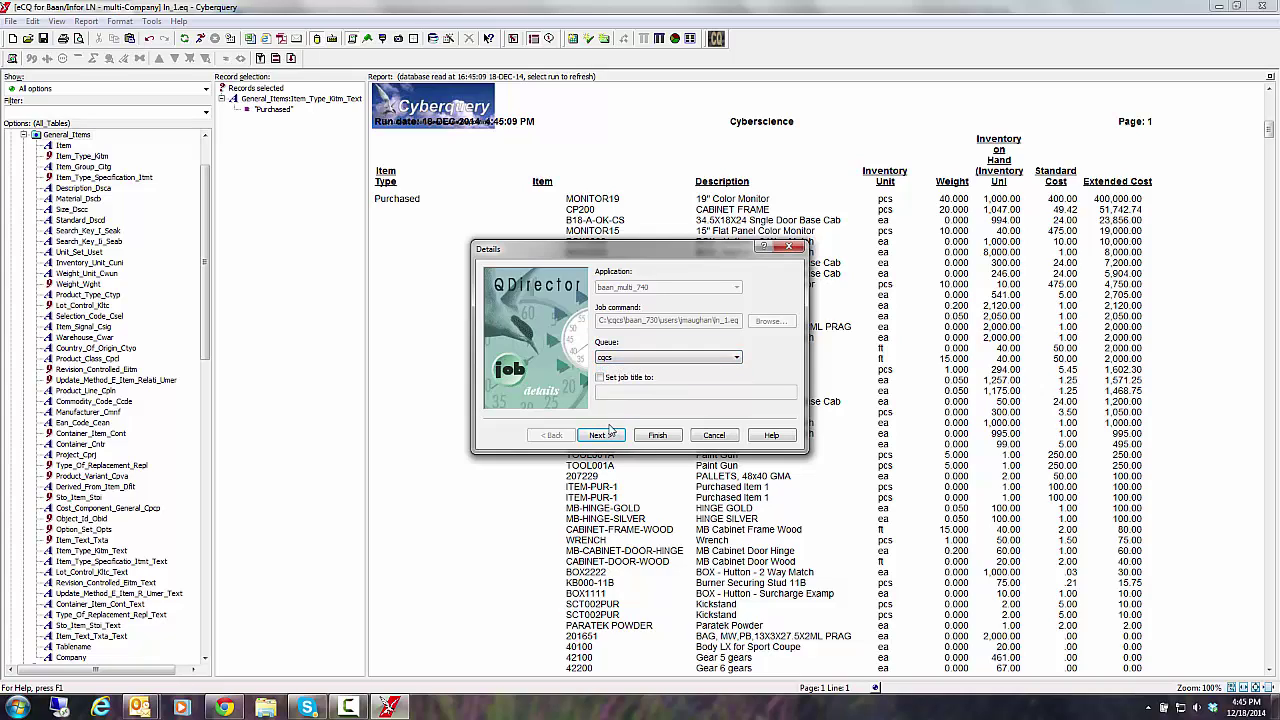
left_click(602, 436)
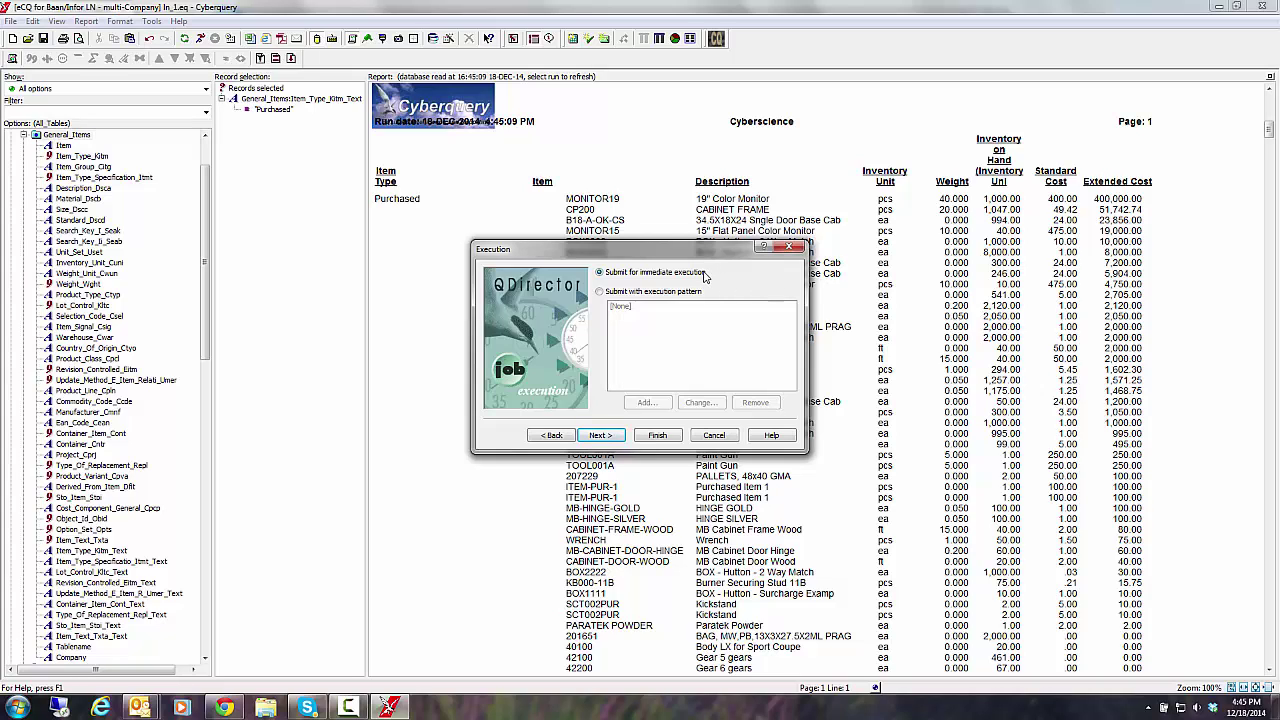
left_click(600, 292)
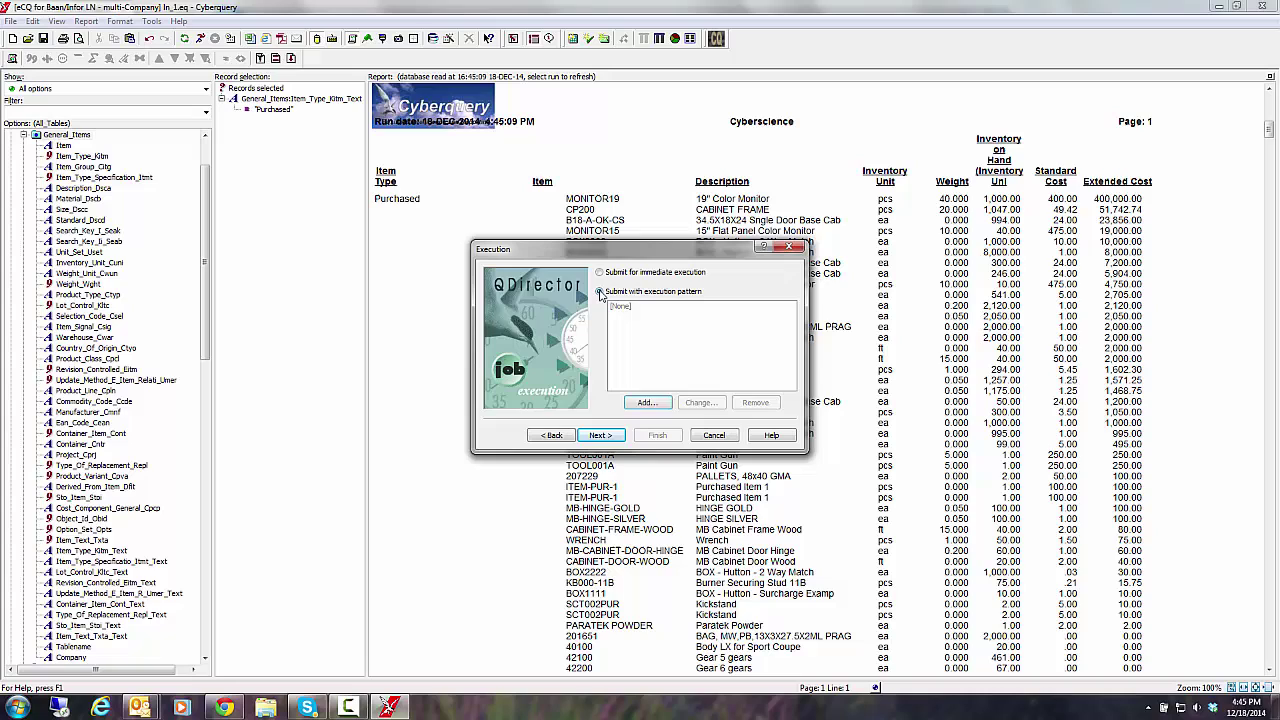
Step: Add an execution pattern that starts the job after 4:45:54 AM on 12/19/2014
left_click(646, 404)
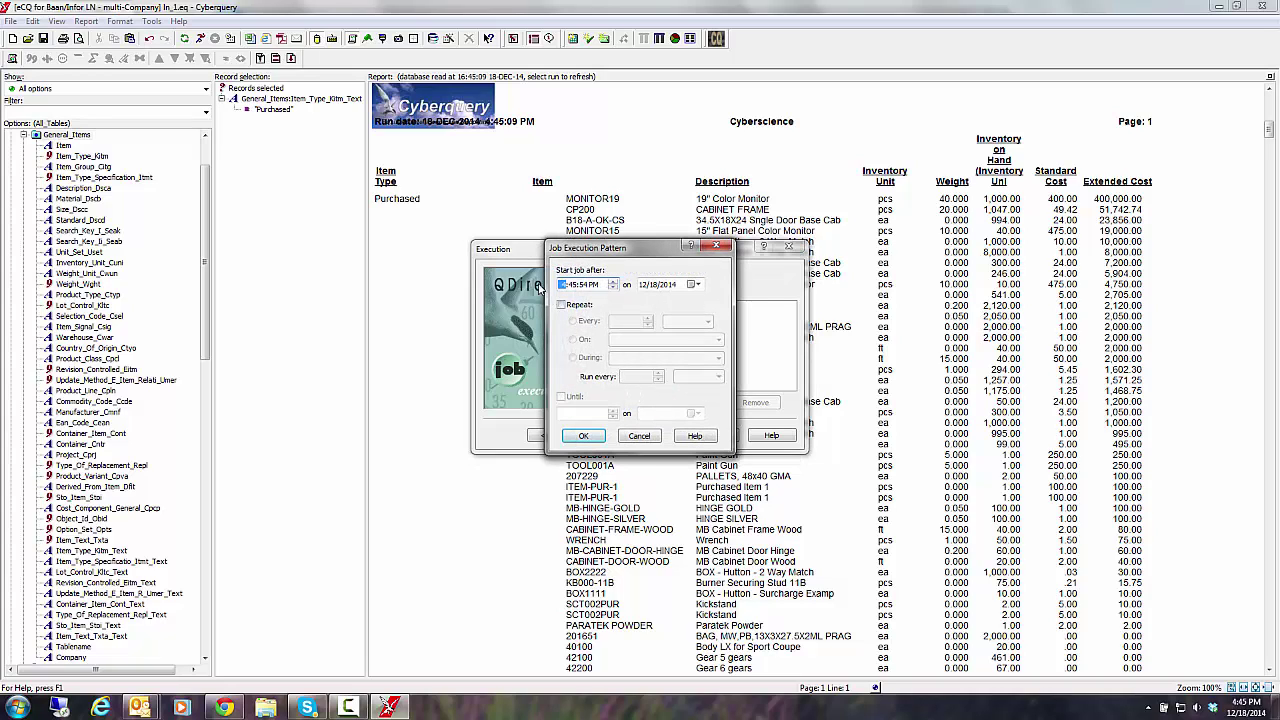
left_click(594, 285)
left_click(614, 283)
left_click(703, 286)
left_click(755, 351)
Step: Make the job execution pattern repeat every 3 weekdays
left_click(561, 305)
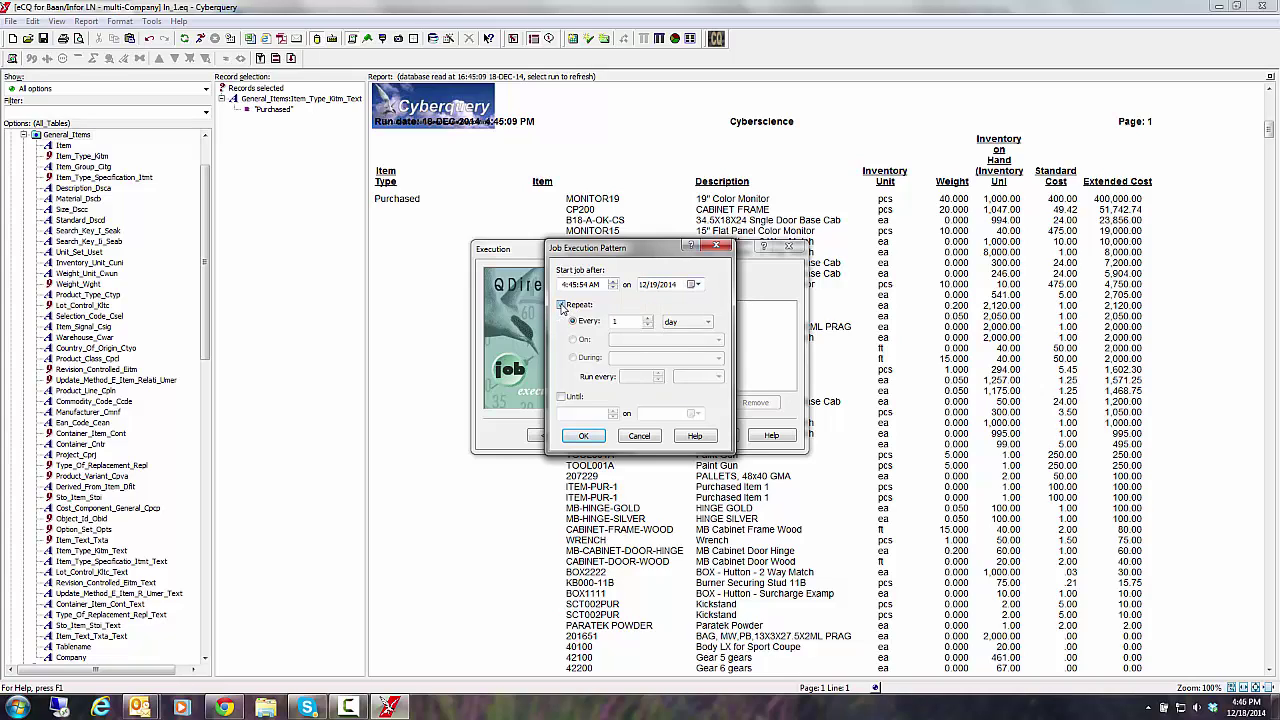
left_click(647, 320)
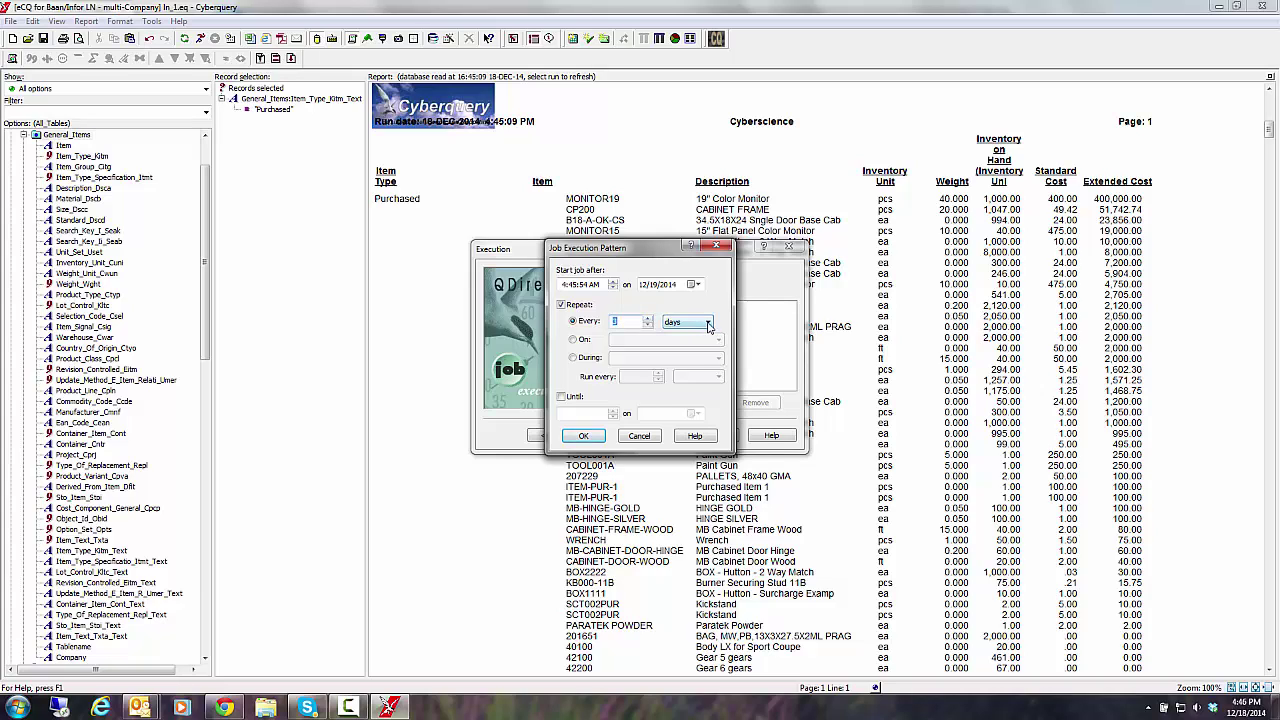
left_click(704, 321)
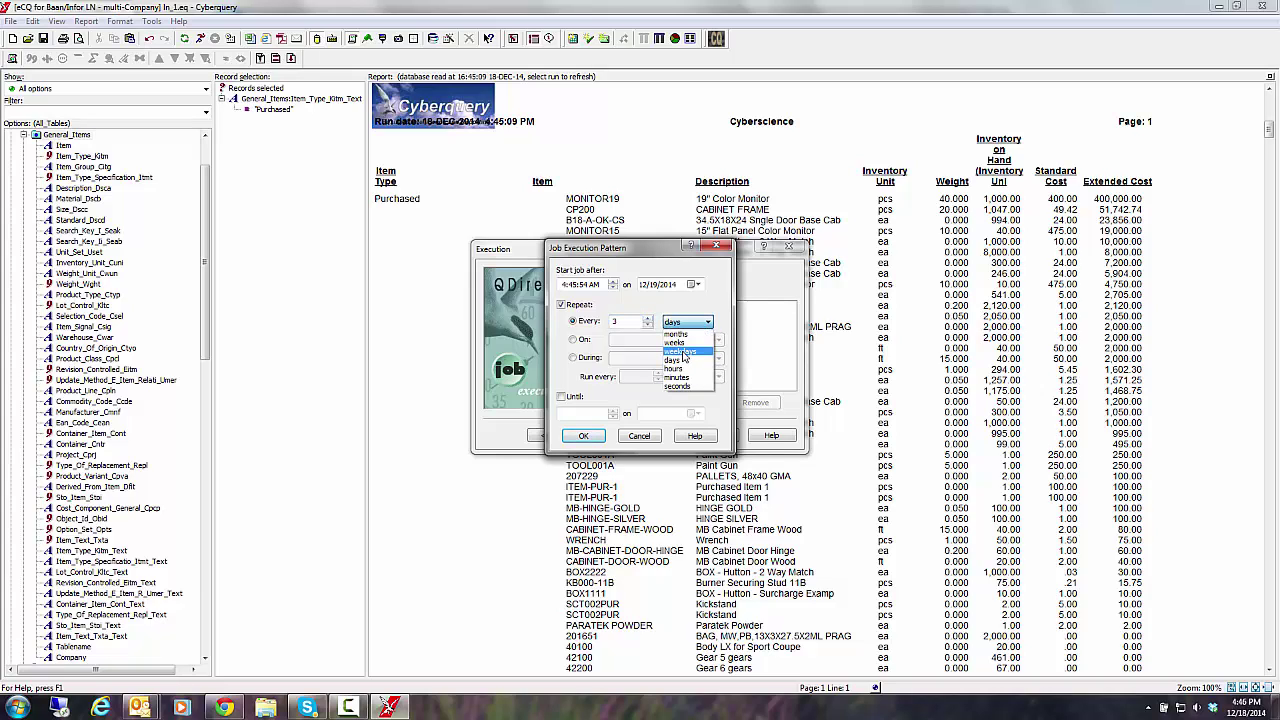
left_click(682, 351)
Step: Limit the repetition until December 31, 2014, accept the pattern, and cancel the job submission
left_click(561, 397)
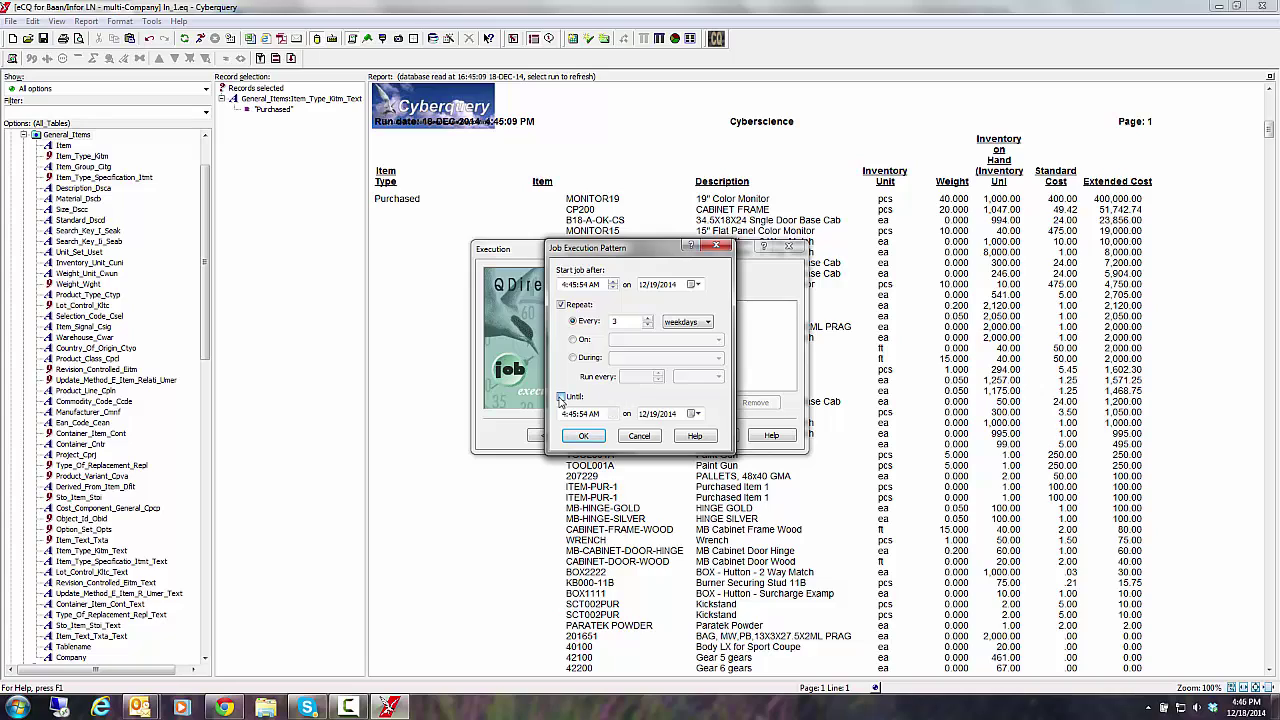
left_click(694, 414)
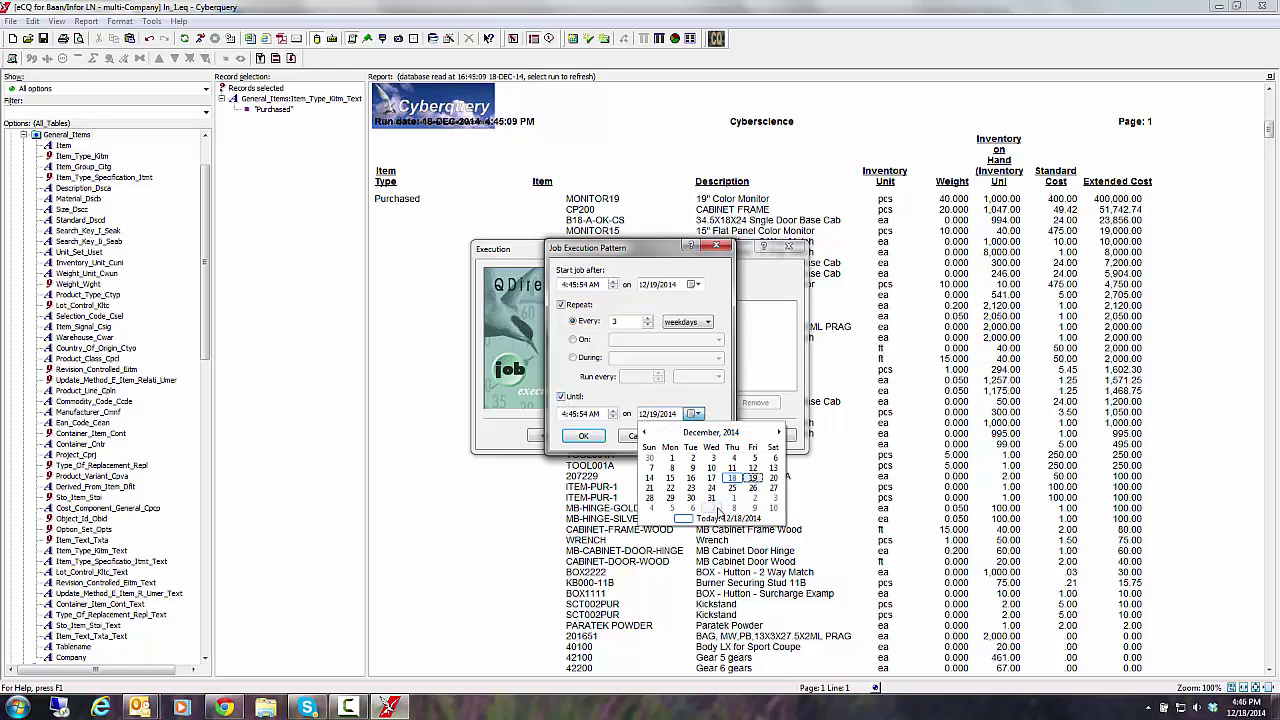
left_click(712, 503)
left_click(584, 437)
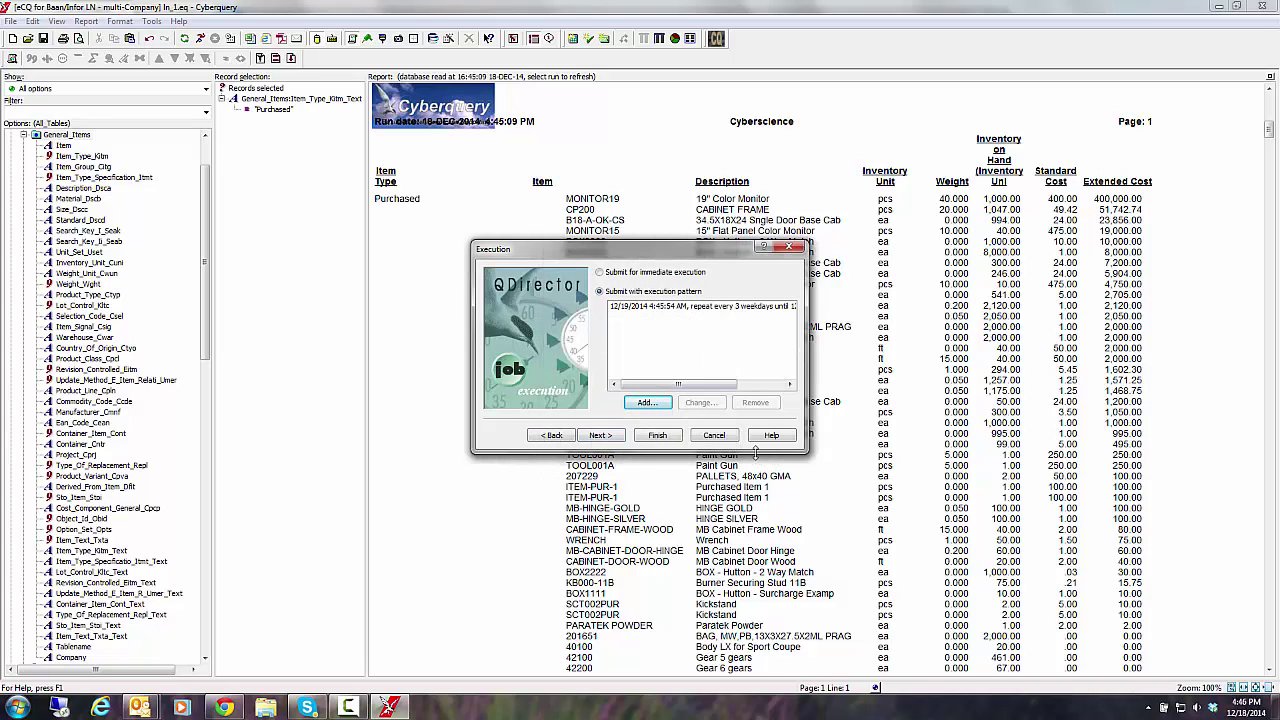
left_click(714, 436)
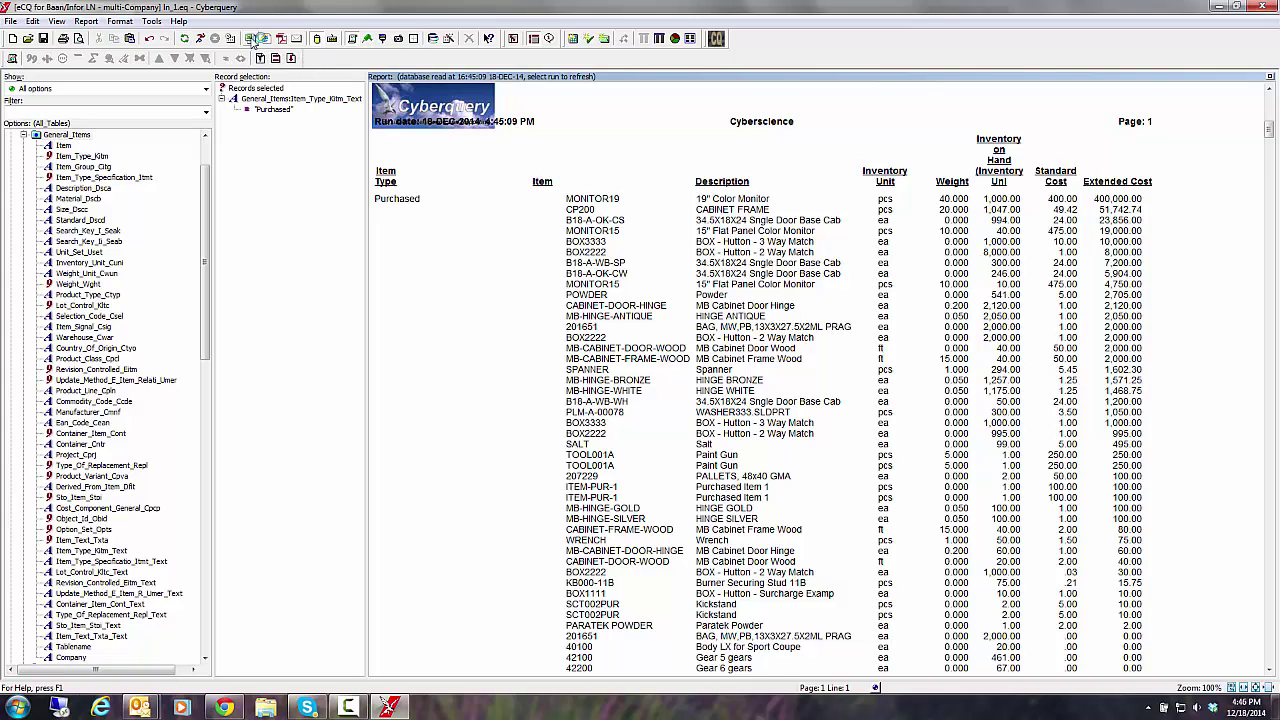
Step: Export the report to Excel and enlarge the workbook window to show the Extended Cost column
left_click(253, 38)
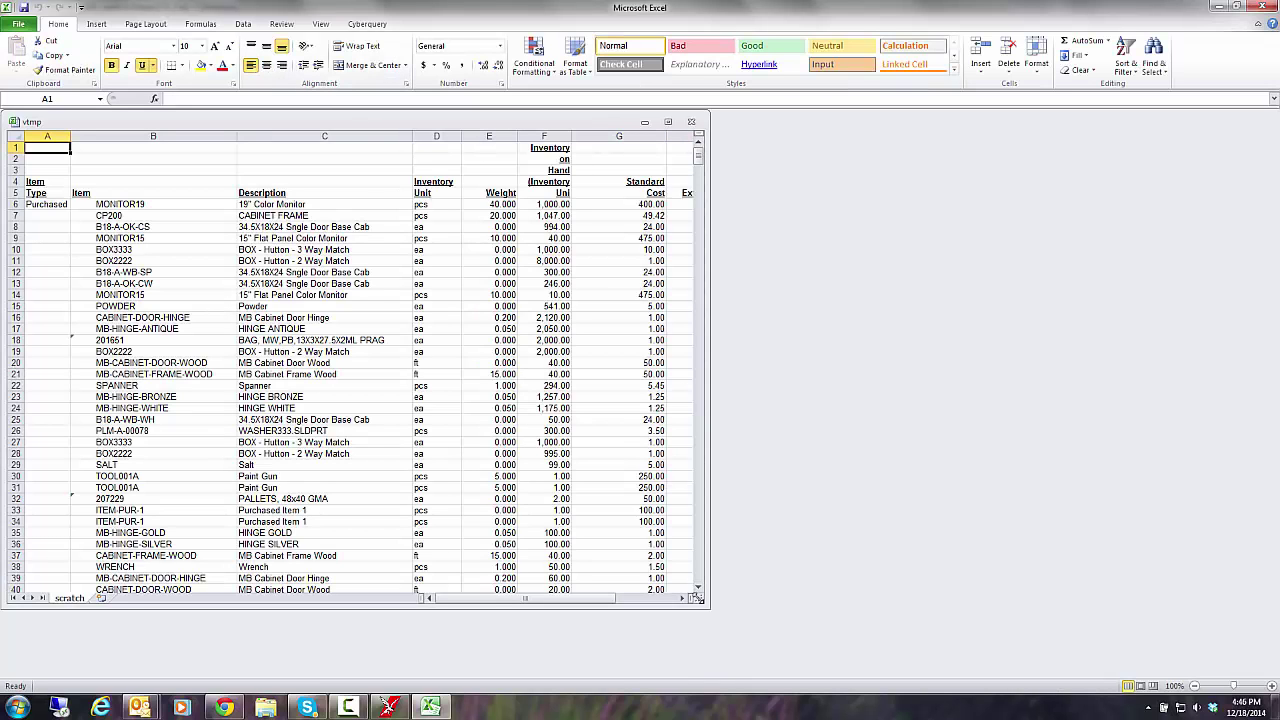
left_click_drag(703, 601, 1024, 648)
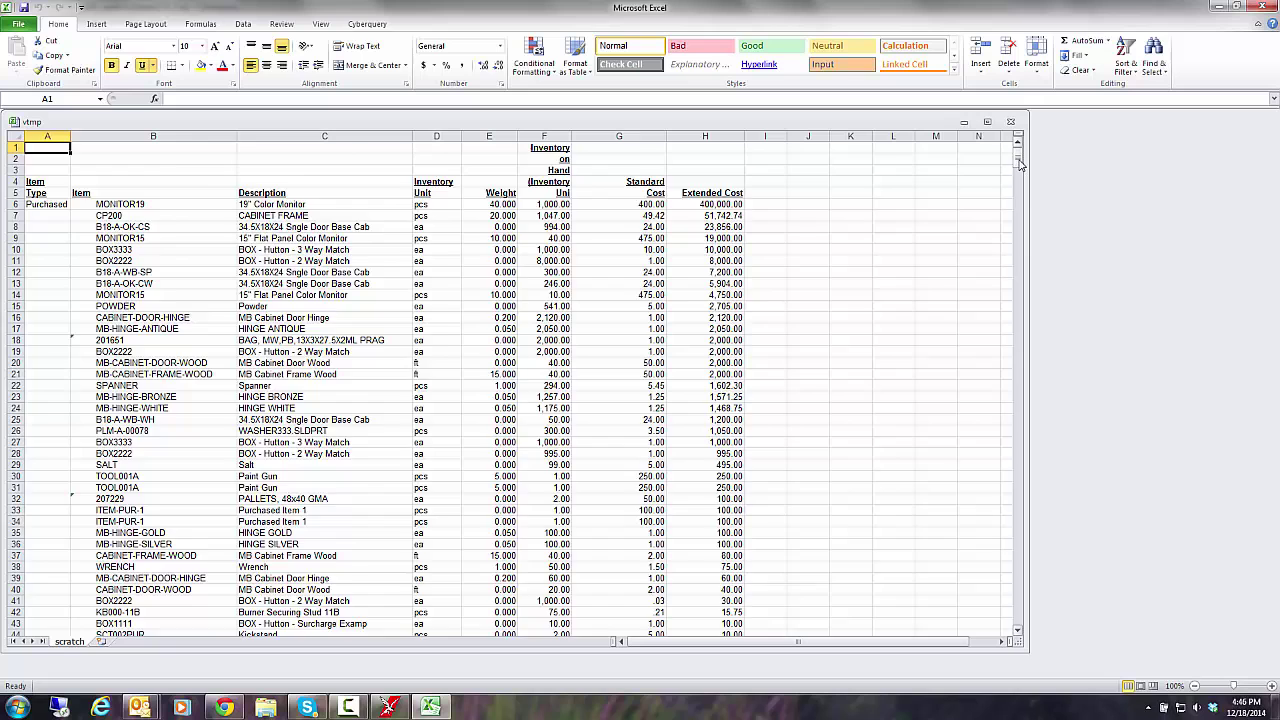
Step: Examine the formula behind the report total at the end of the Extended Cost column, and return to the first rows
left_click_drag(1017, 160, 1017, 612)
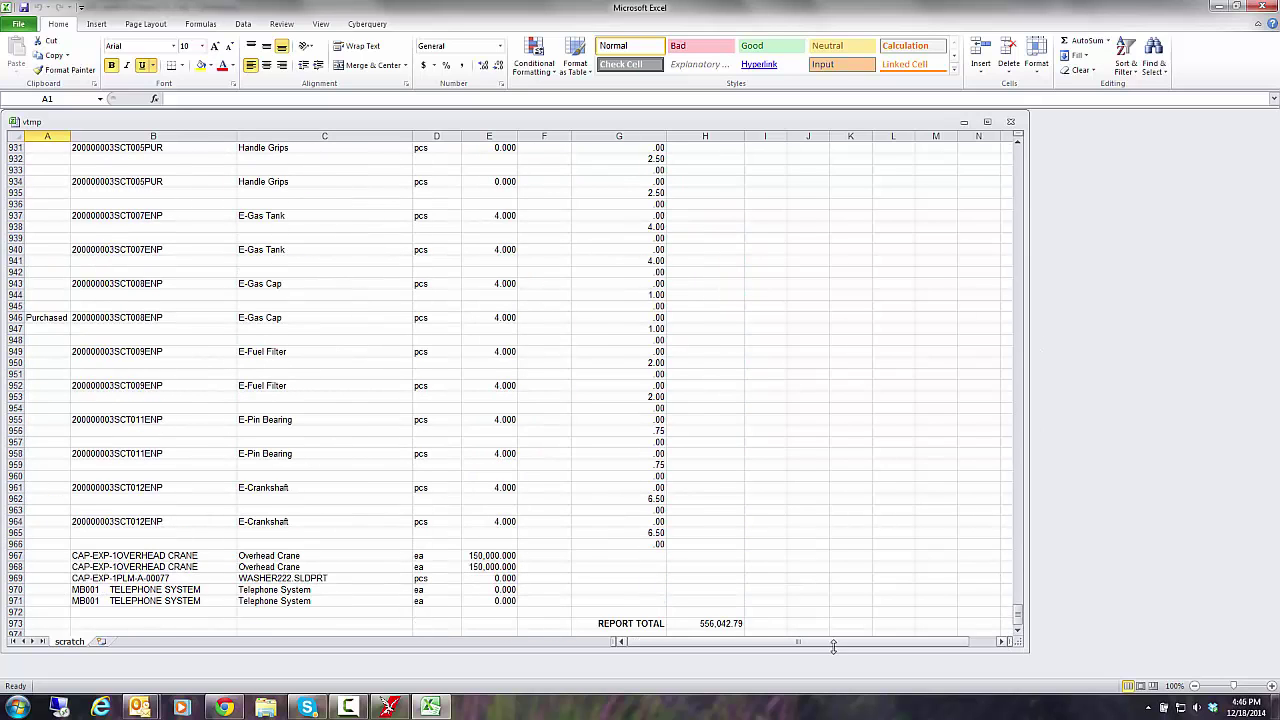
left_click(725, 624)
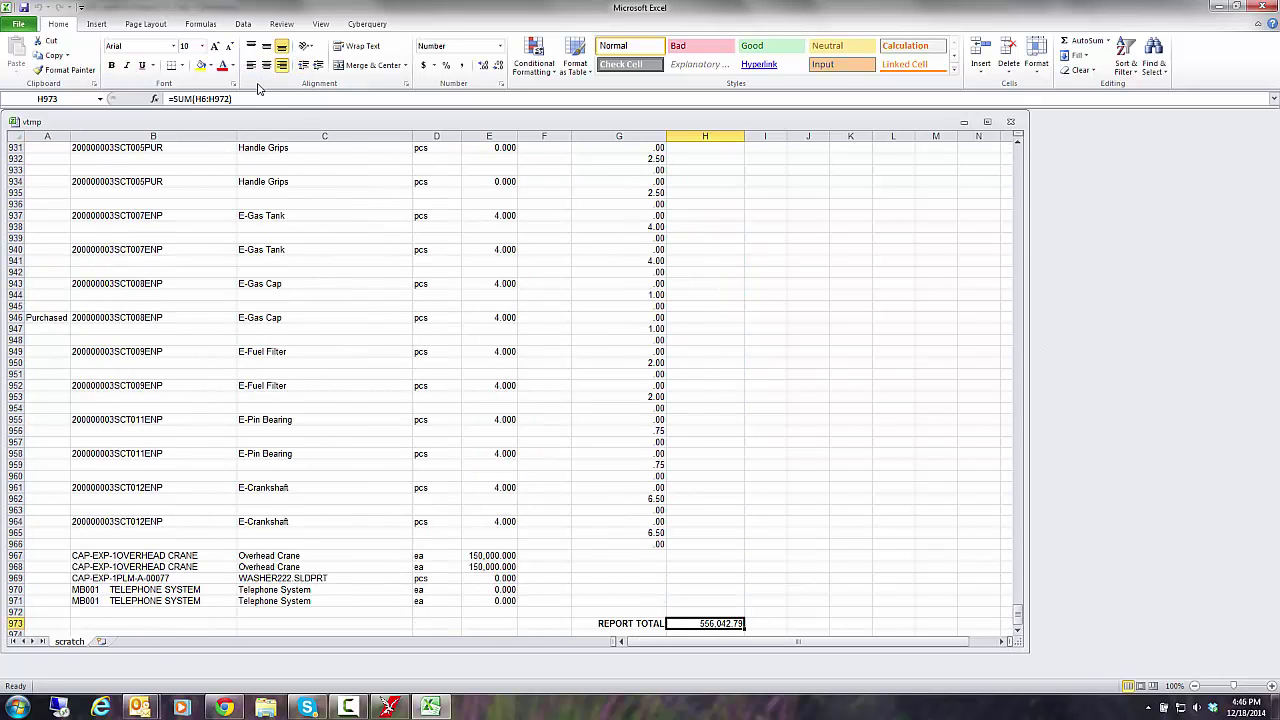
left_click_drag(242, 99, 126, 100)
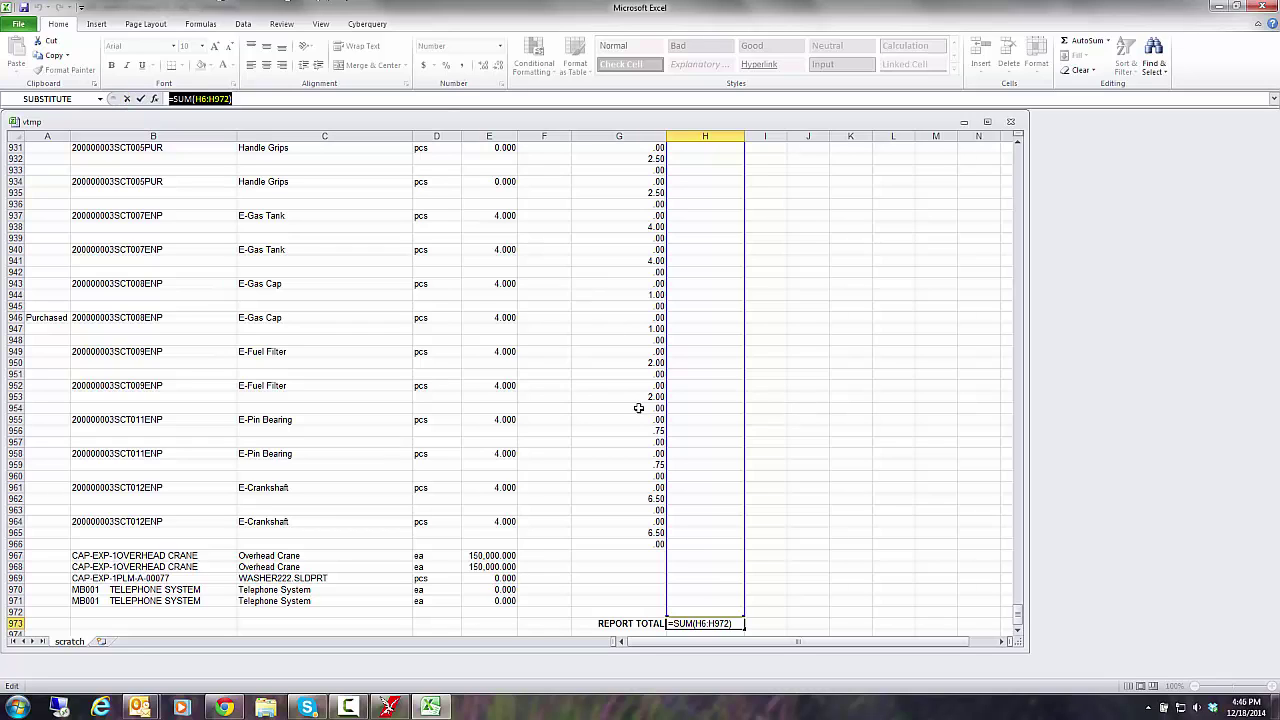
left_click_drag(1018, 615, 1037, 150)
left_click(807, 191)
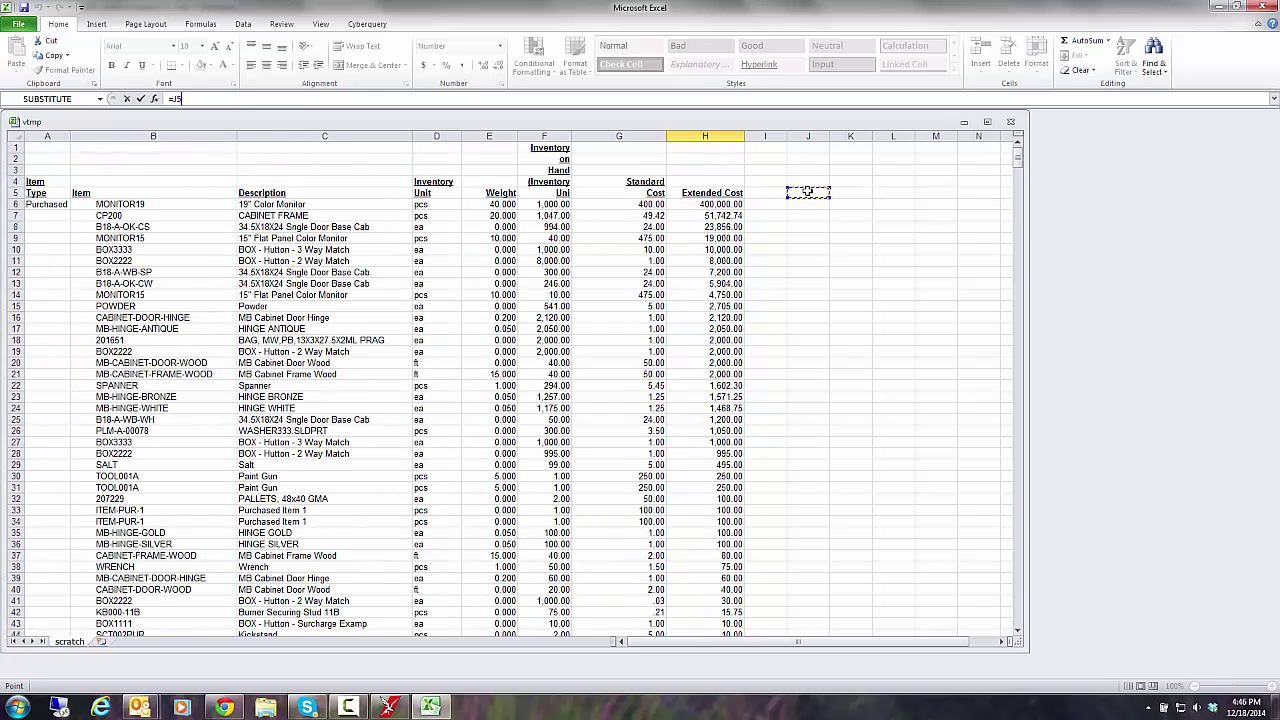
Step: Display the Cyberquery add-in commands in Excel, close the workbook without saving, and return to the Cyberquery report
left_click(366, 24)
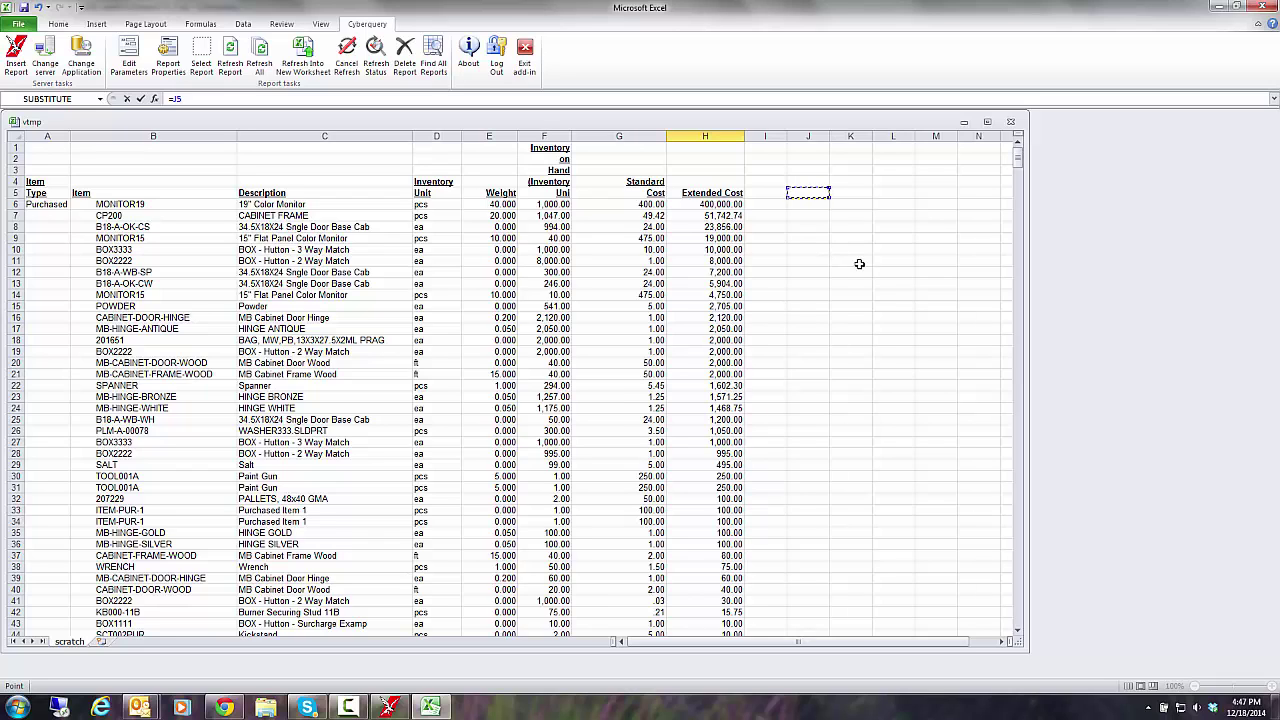
double_click(6, 10)
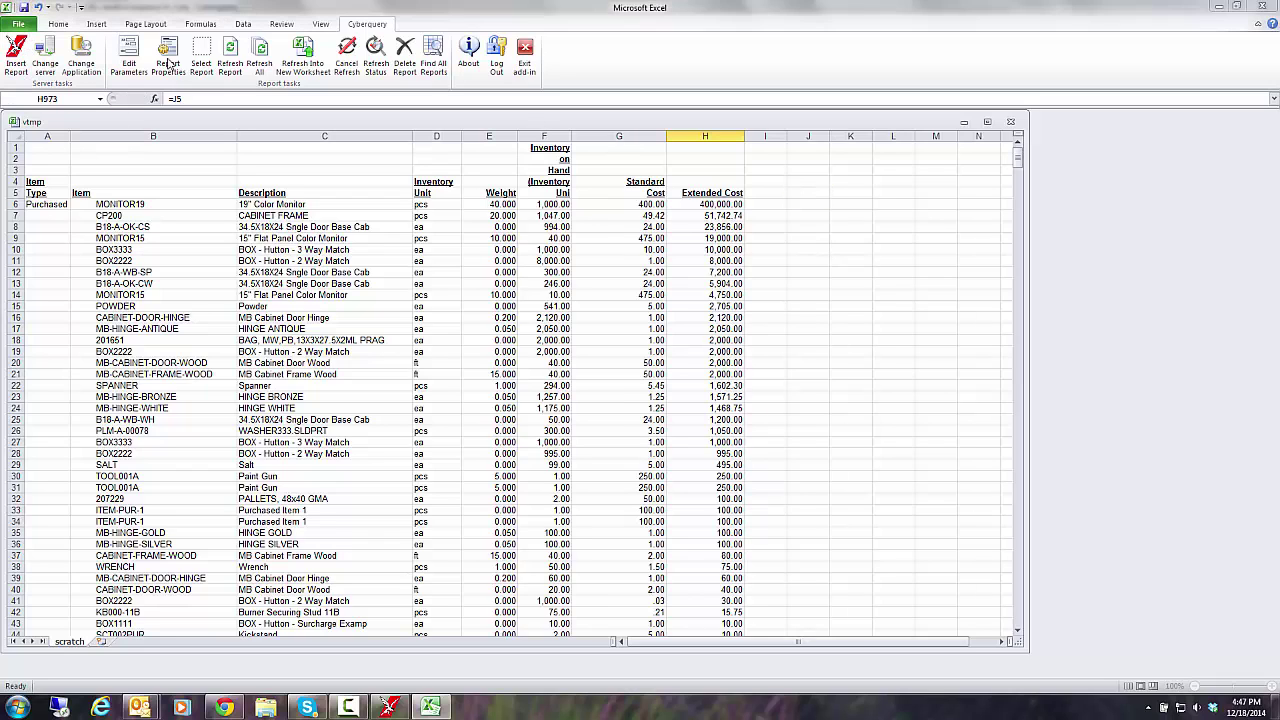
left_click(641, 370)
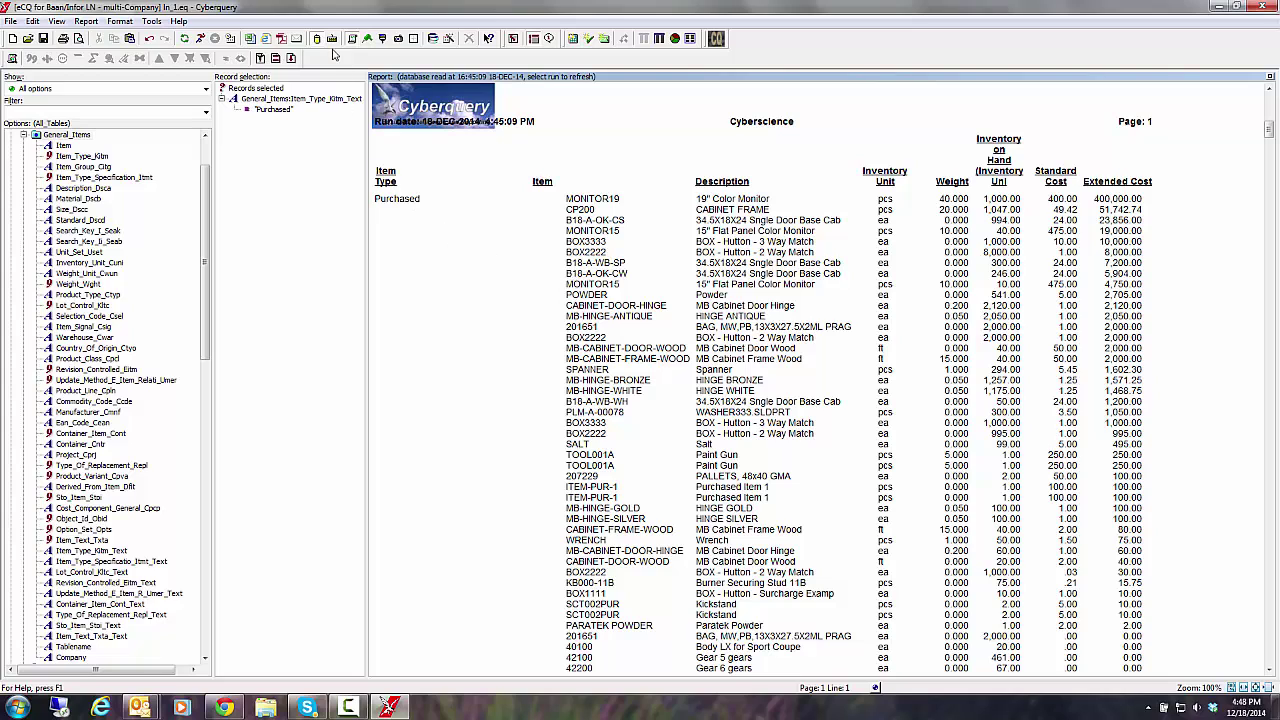
Step: View the enquiry code behind the report in the expert editor, and return to the report view
left_click(331, 39)
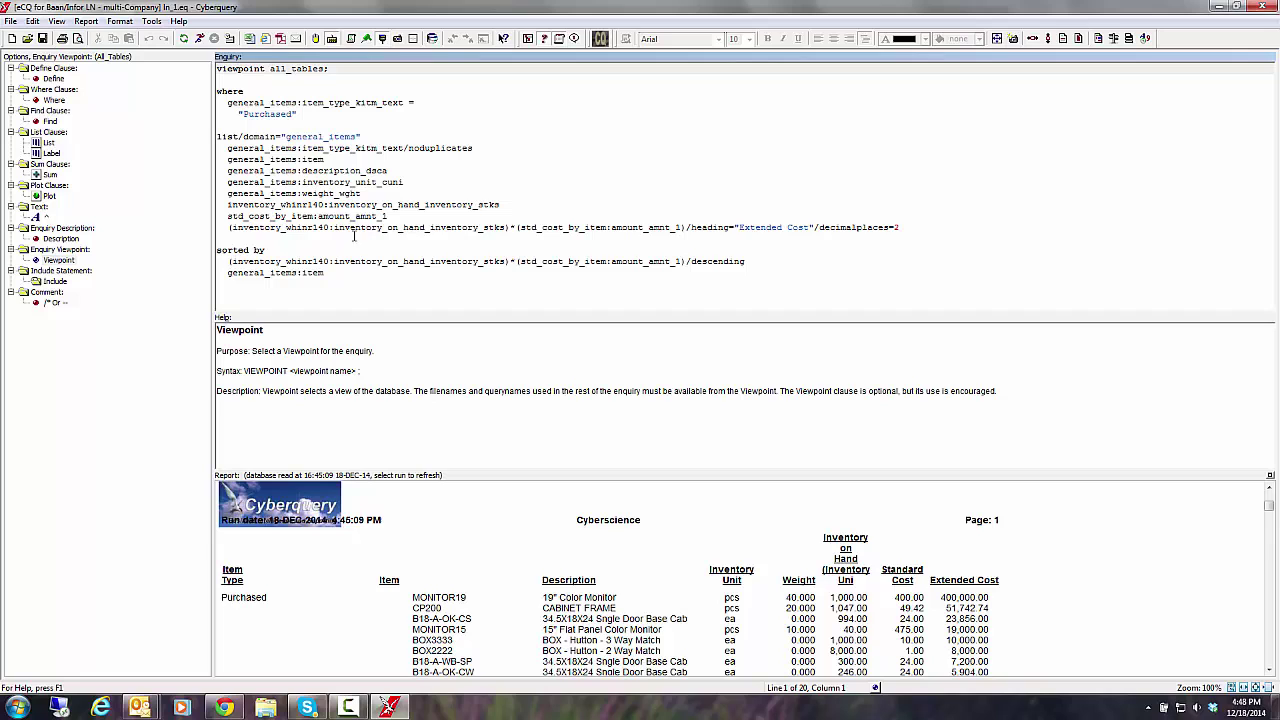
left_click(316, 40)
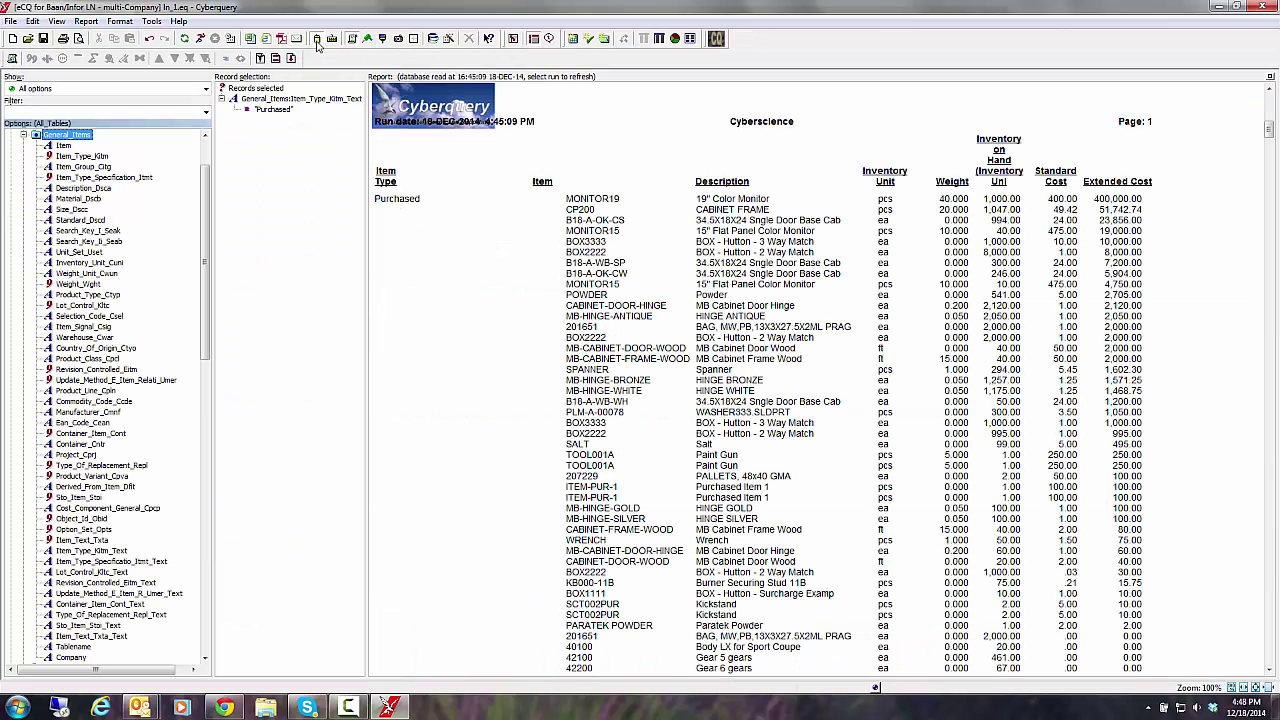
left_click(331, 39)
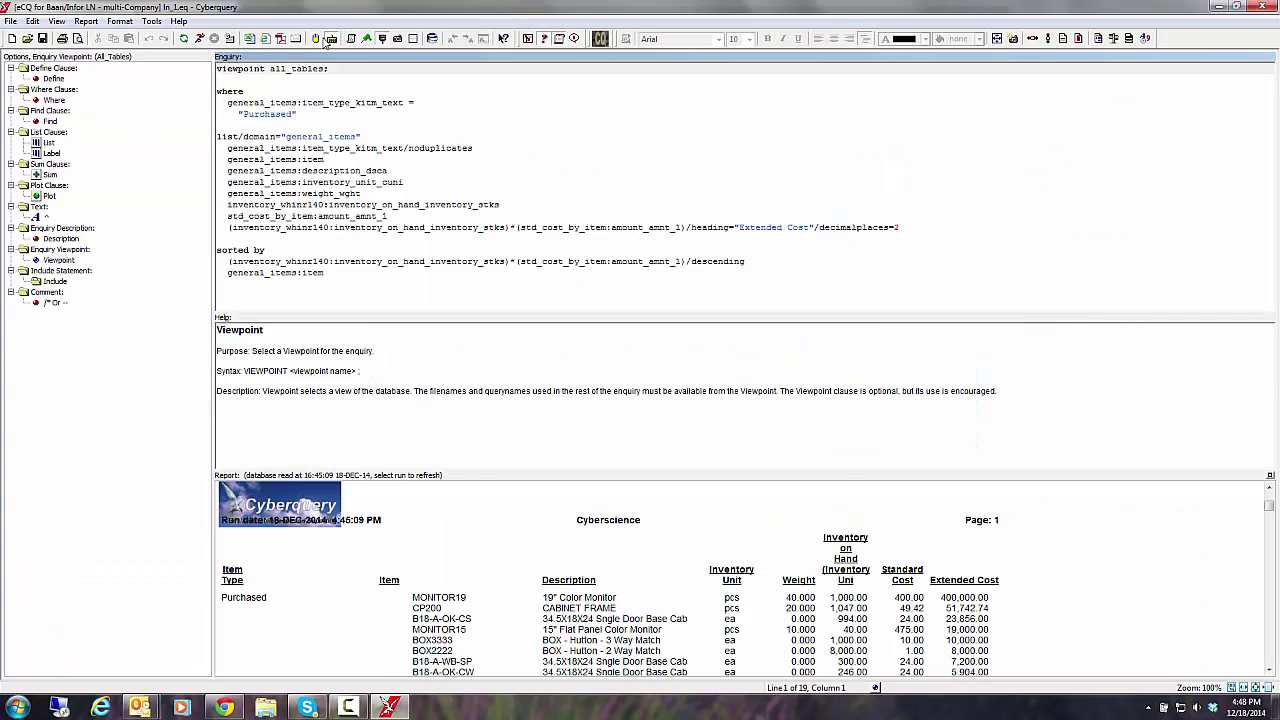
left_click(316, 40)
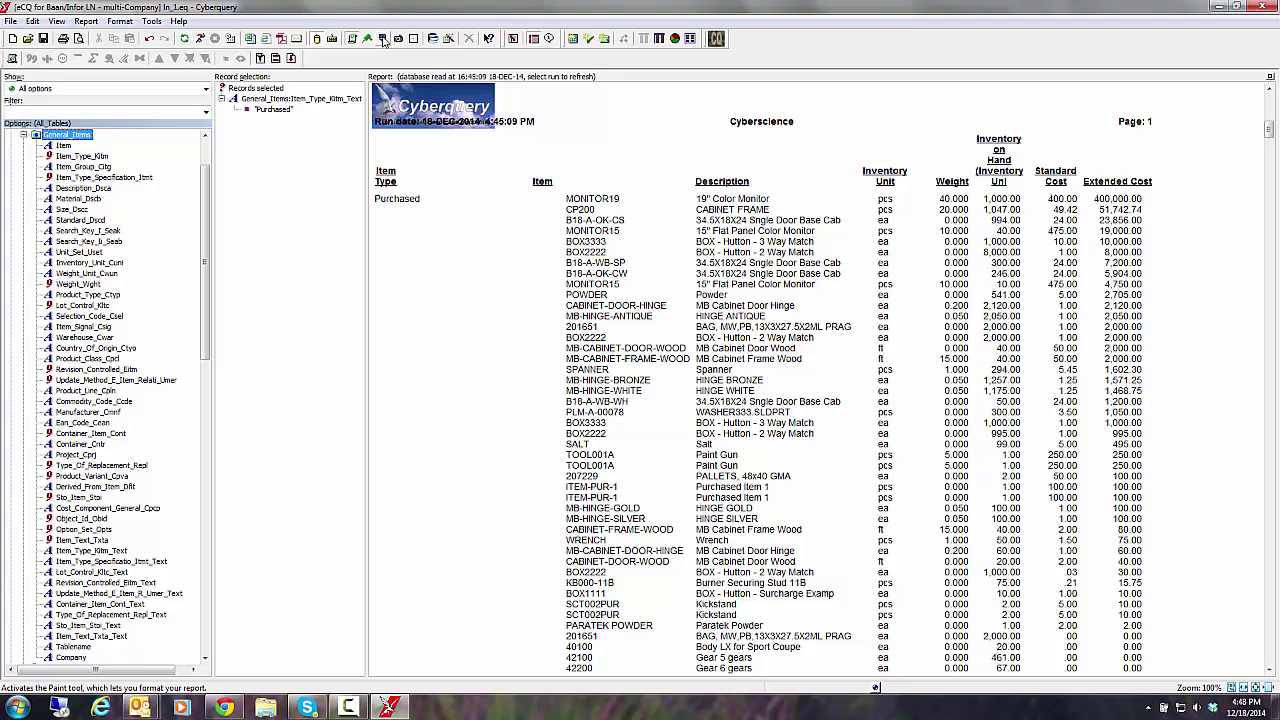
Step: Format the Item Type column's detail values with the Paint tool as 18-point bold text on a grey background
left_click(383, 39)
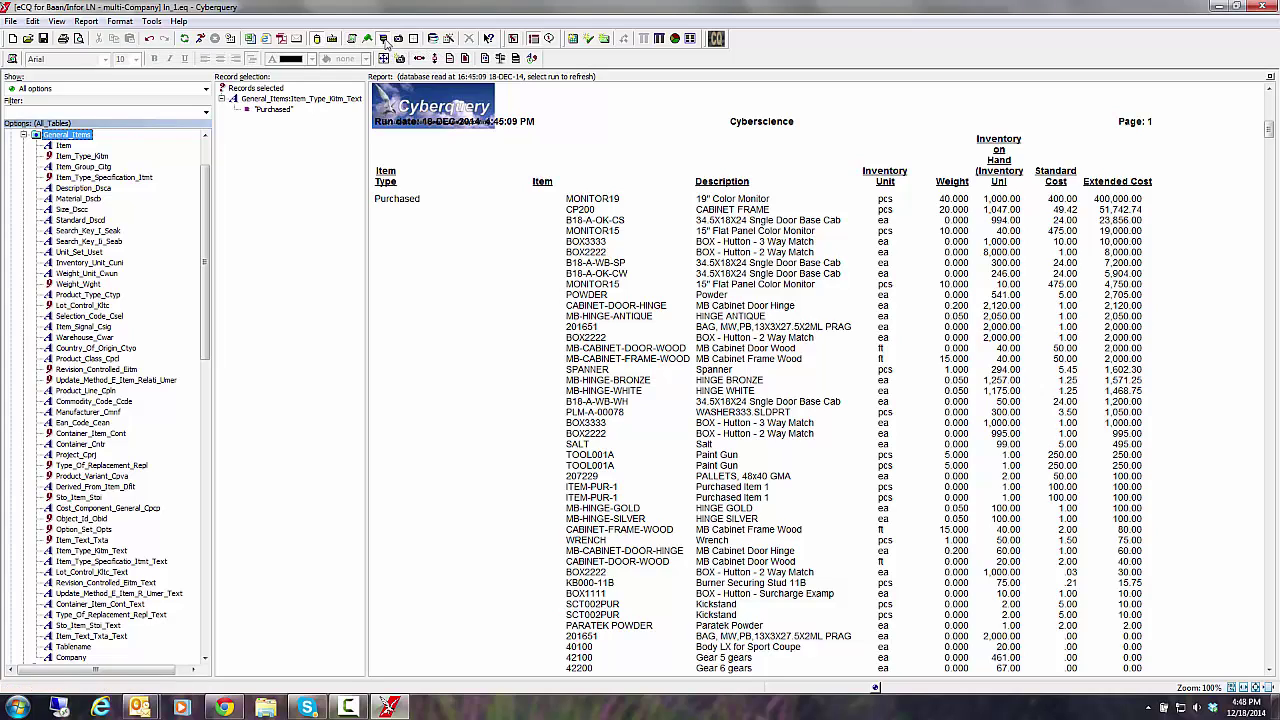
left_click(398, 205)
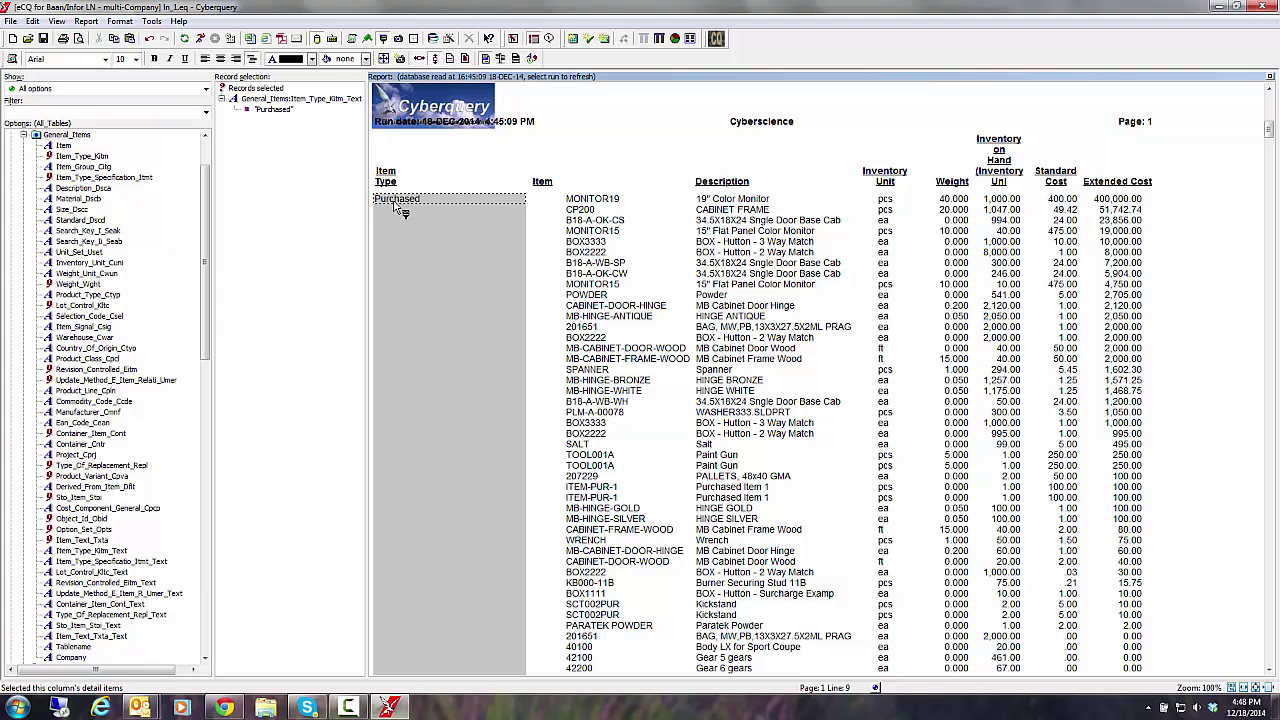
left_click(135, 59)
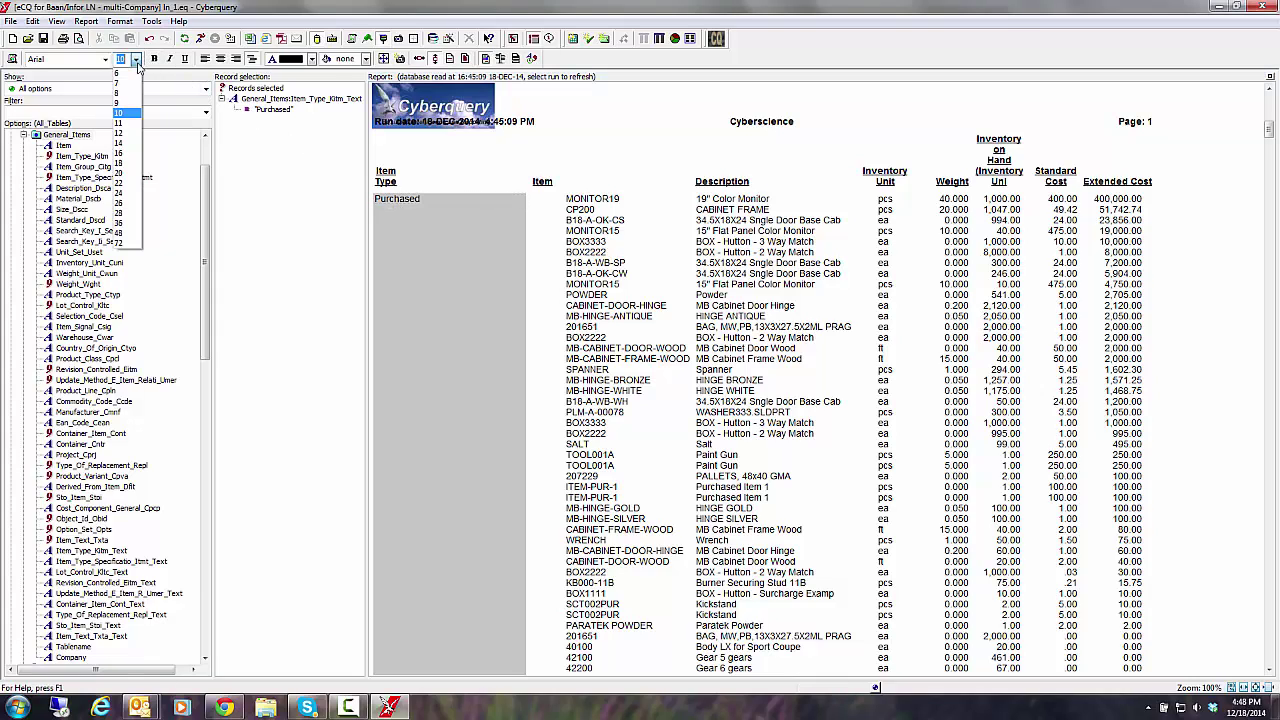
left_click(119, 163)
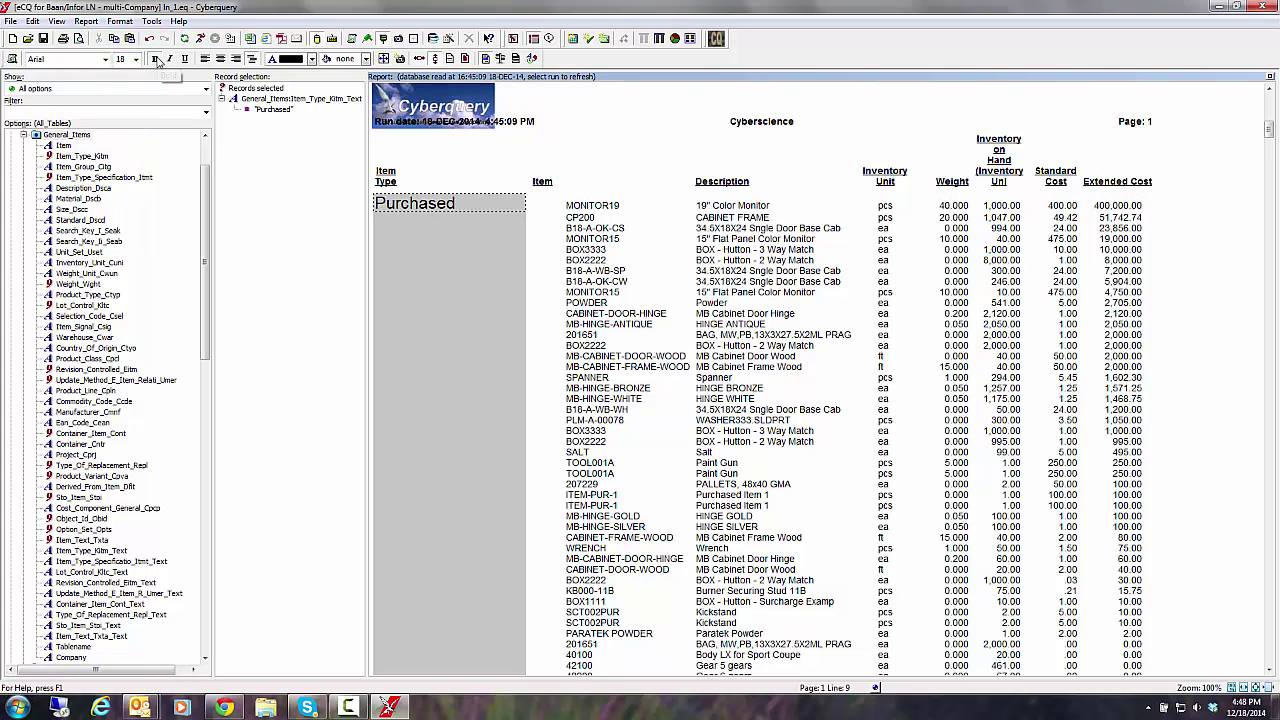
left_click(155, 60)
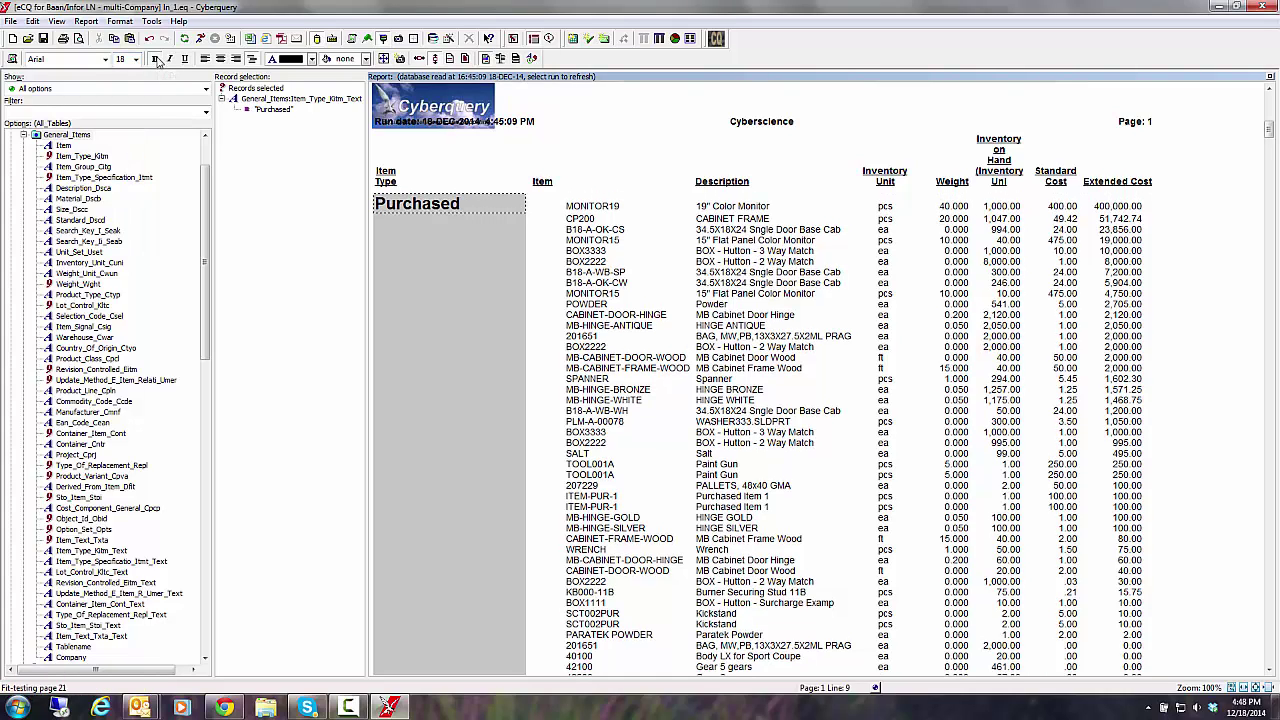
left_click(367, 60)
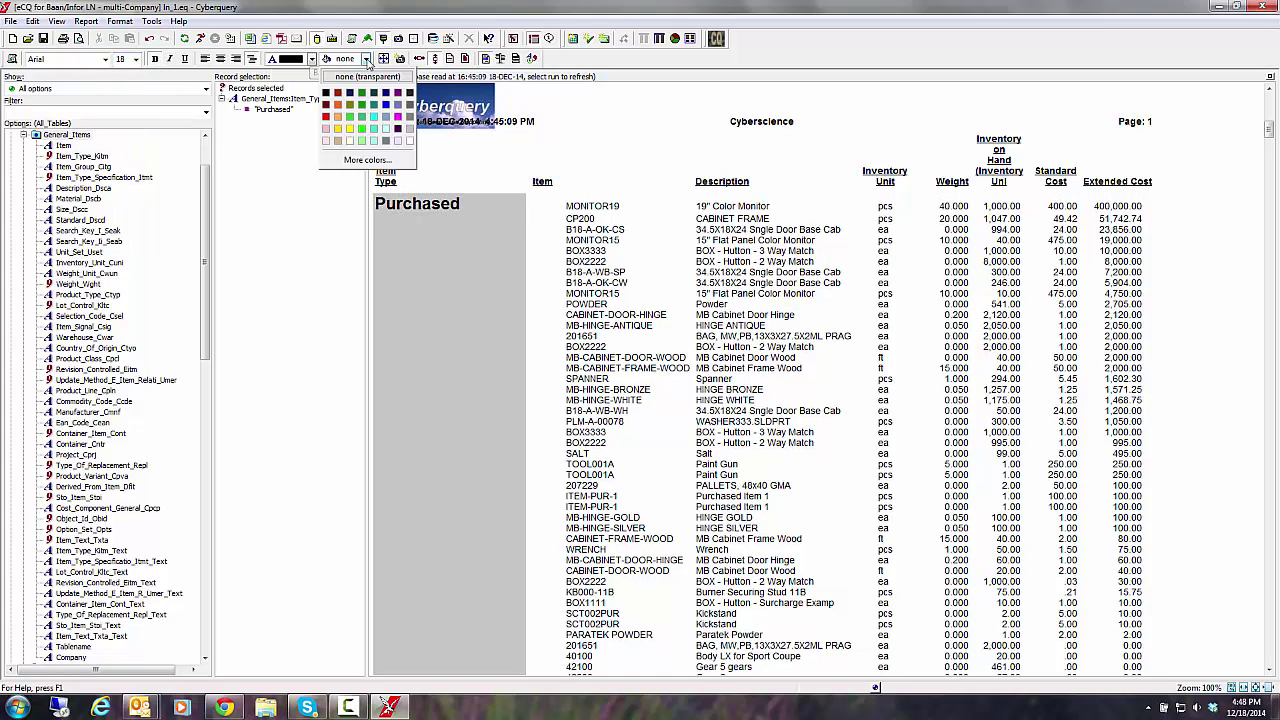
left_click(411, 130)
left_click(437, 315)
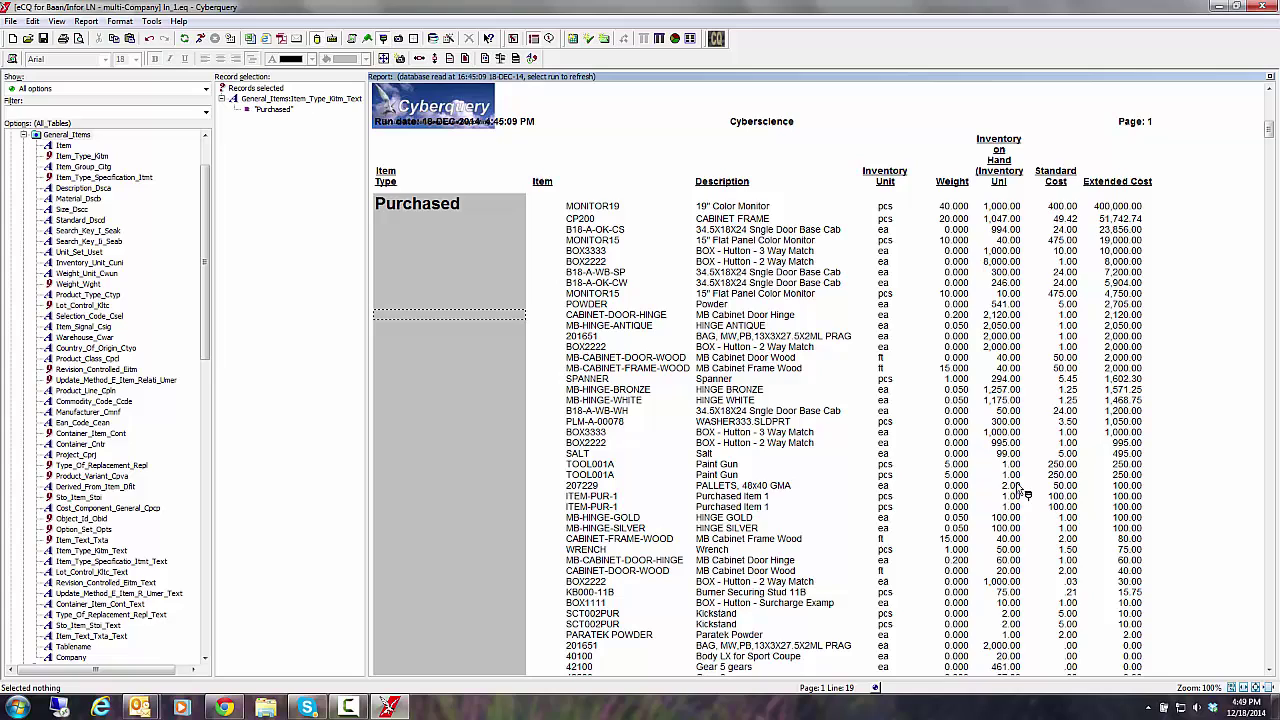
Step: Add a value highlight that gives the whole line a yellow background where Inventory on Hand is >= 100
left_click(1005, 518)
right_click(1008, 518)
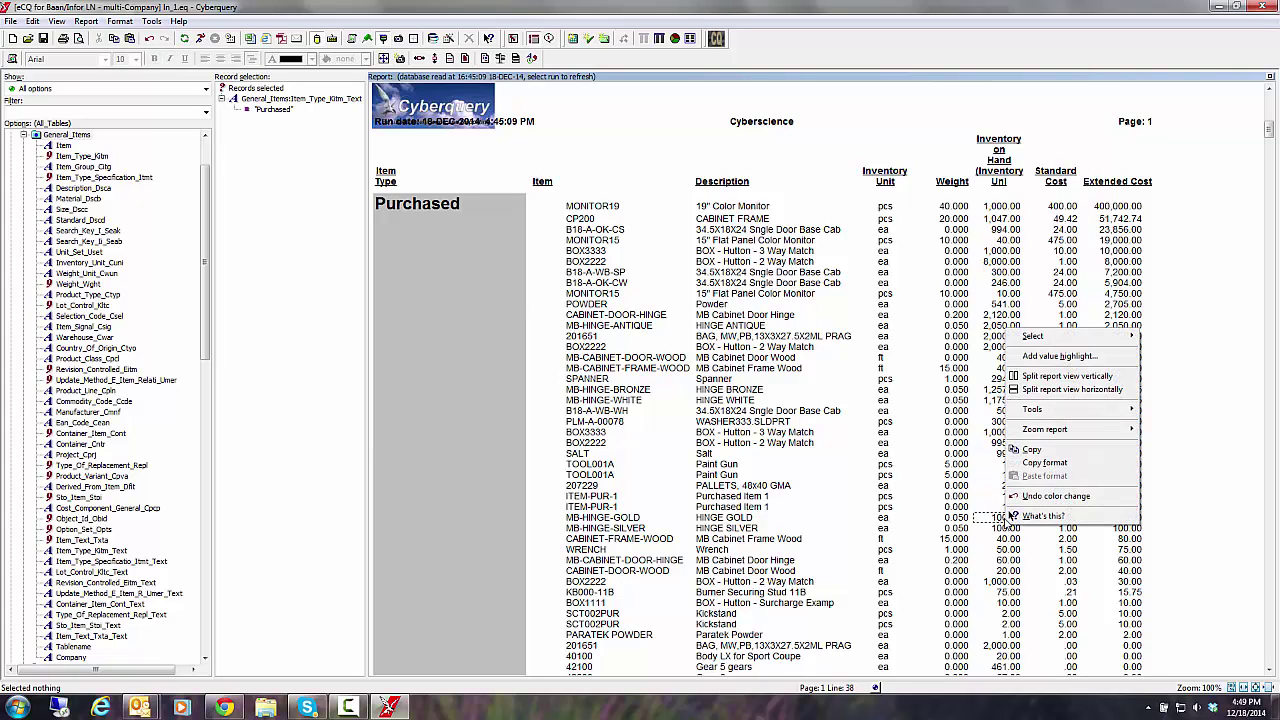
left_click(1052, 357)
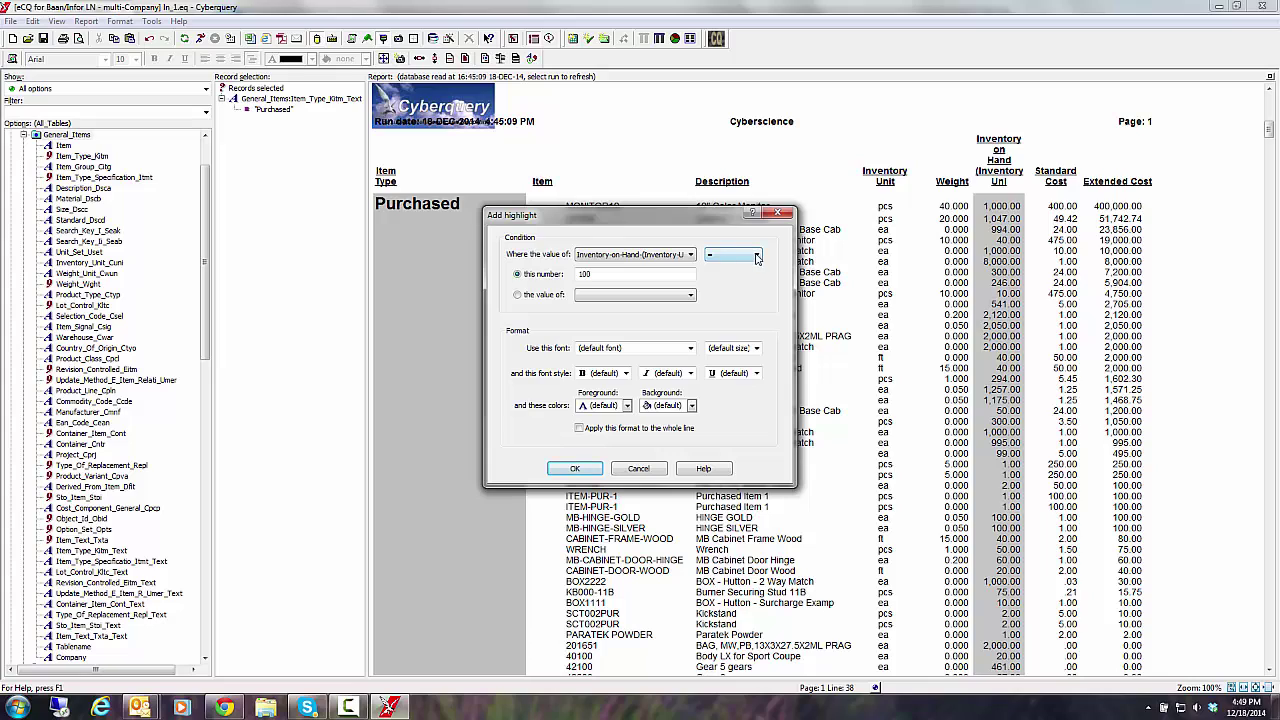
left_click(757, 258)
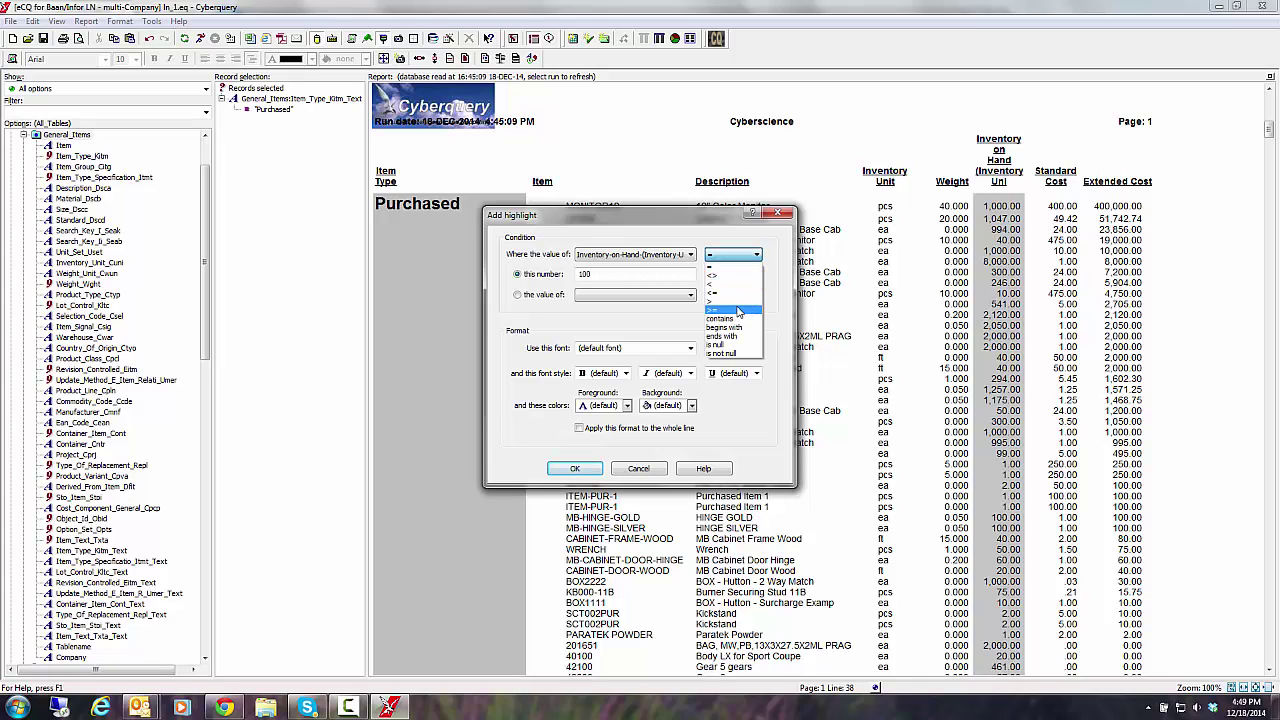
left_click(736, 311)
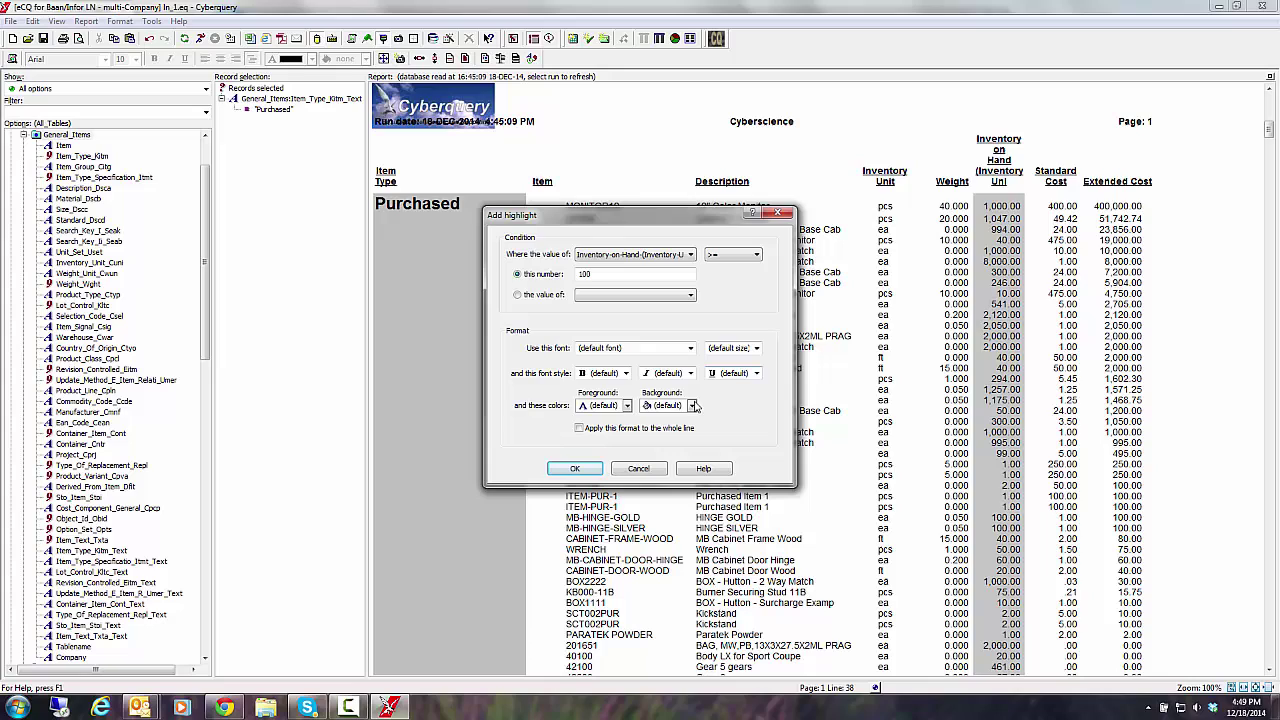
left_click(691, 406)
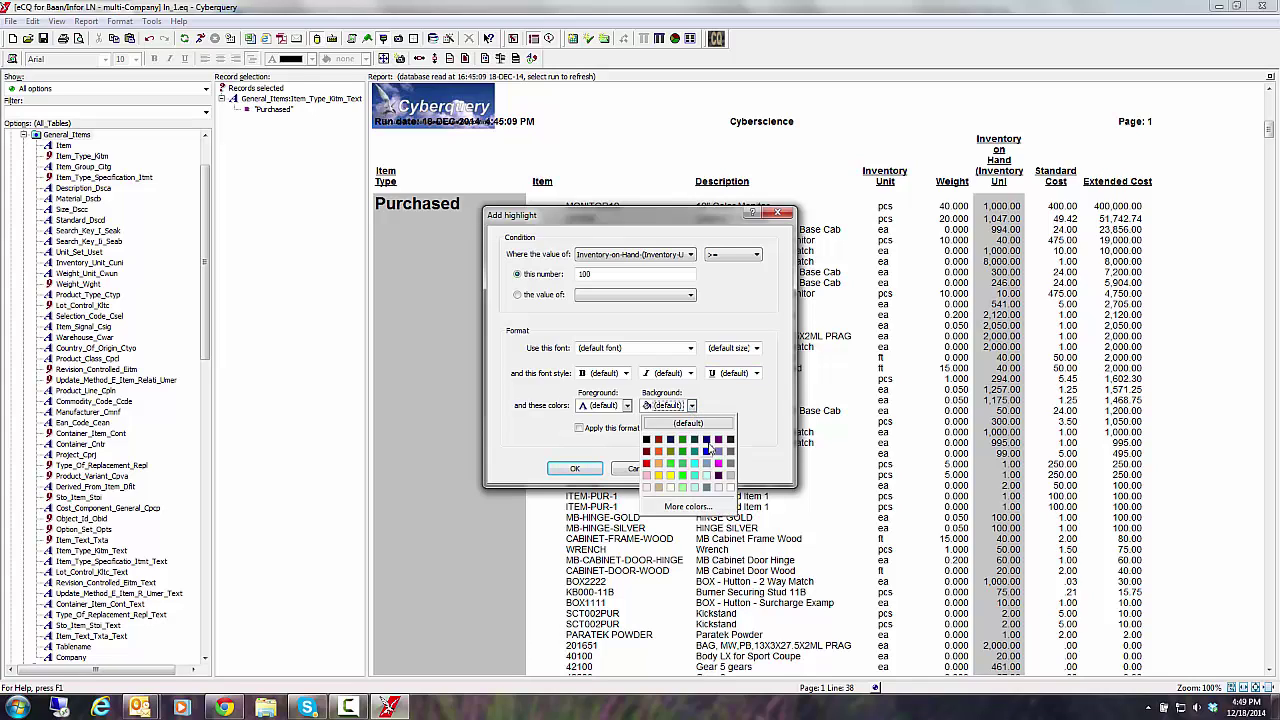
left_click(670, 476)
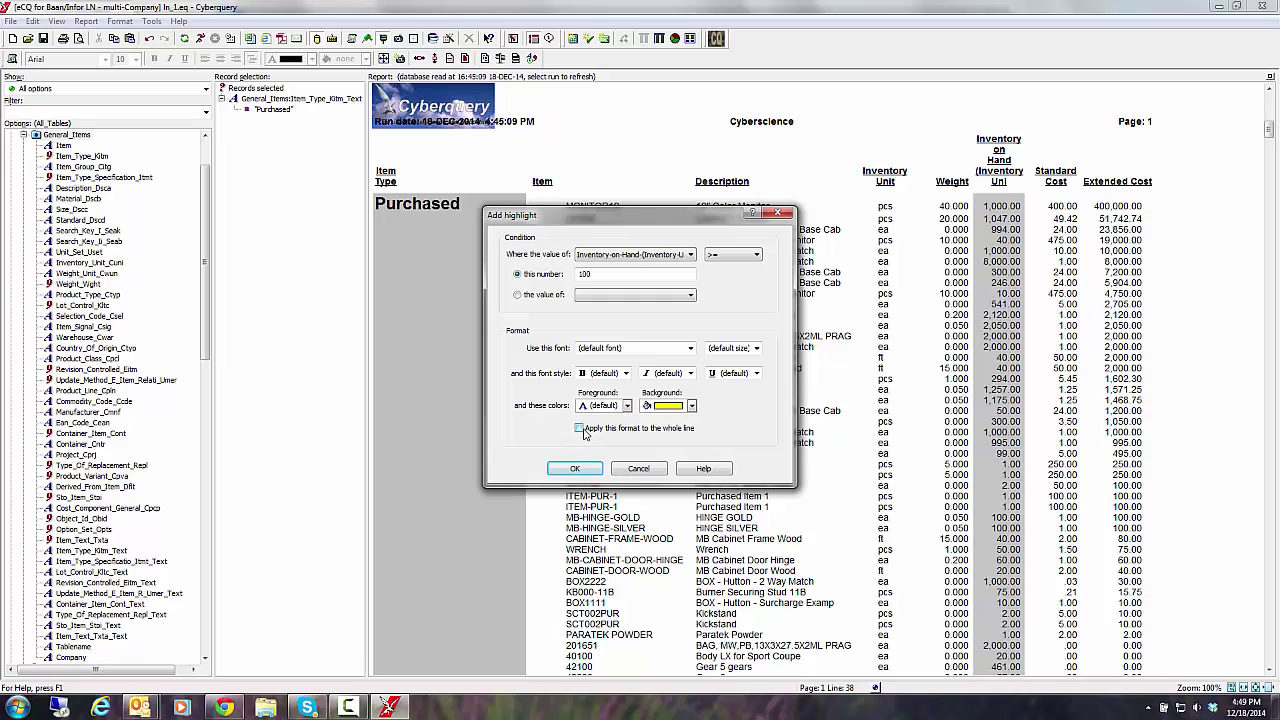
left_click(574, 468)
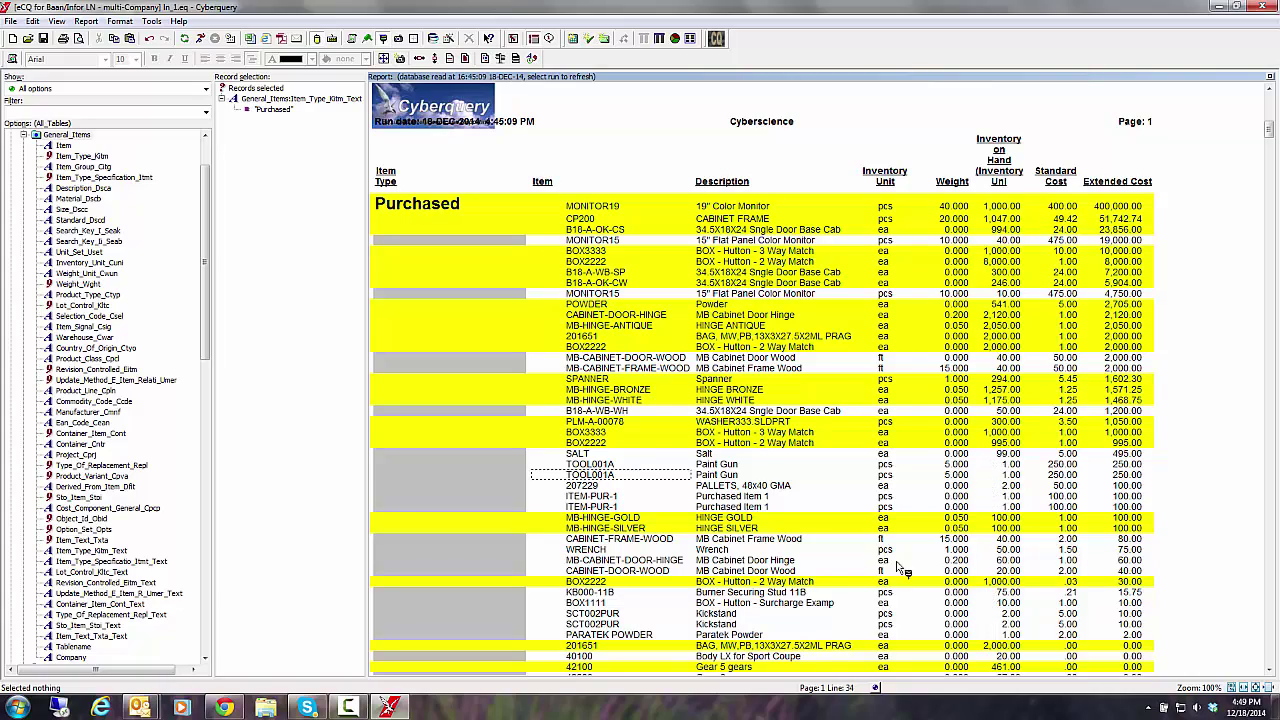
Step: Look over the highlighted rows, then undo the yellow value highlight and redo it
scroll(740, 437, "down", 5)
scroll(668, 410, "up", 6)
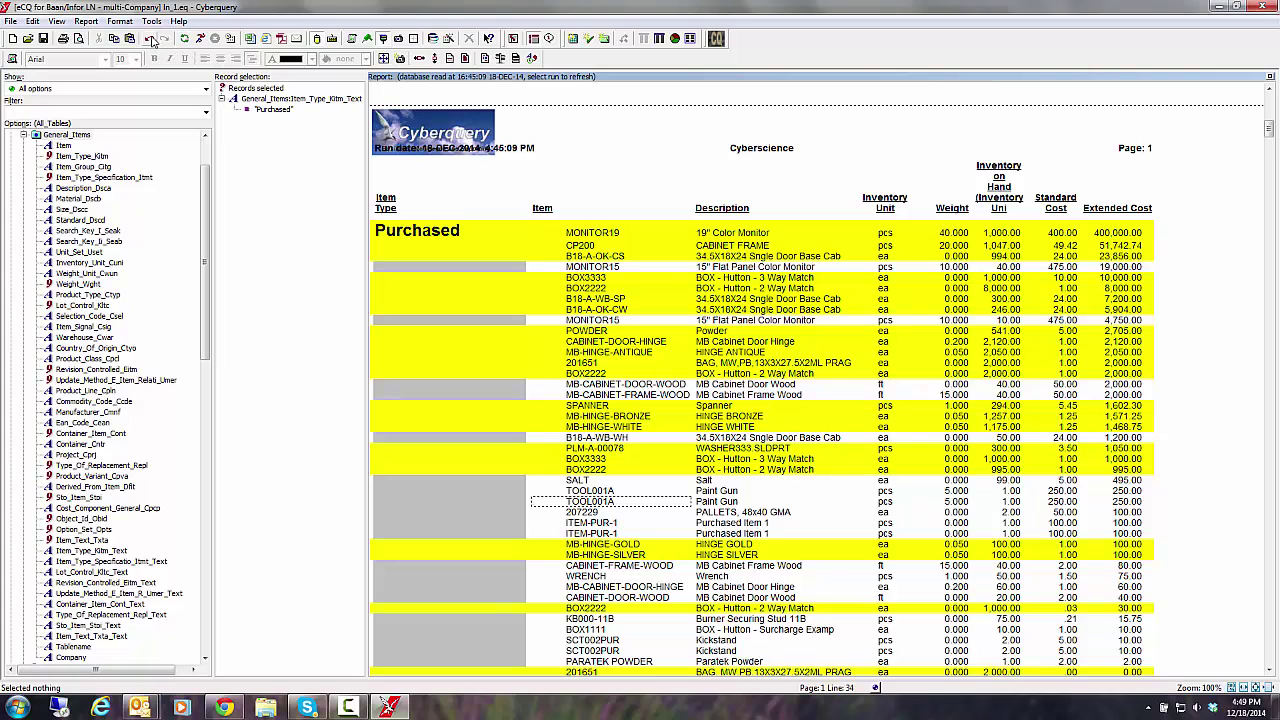
left_click(150, 39)
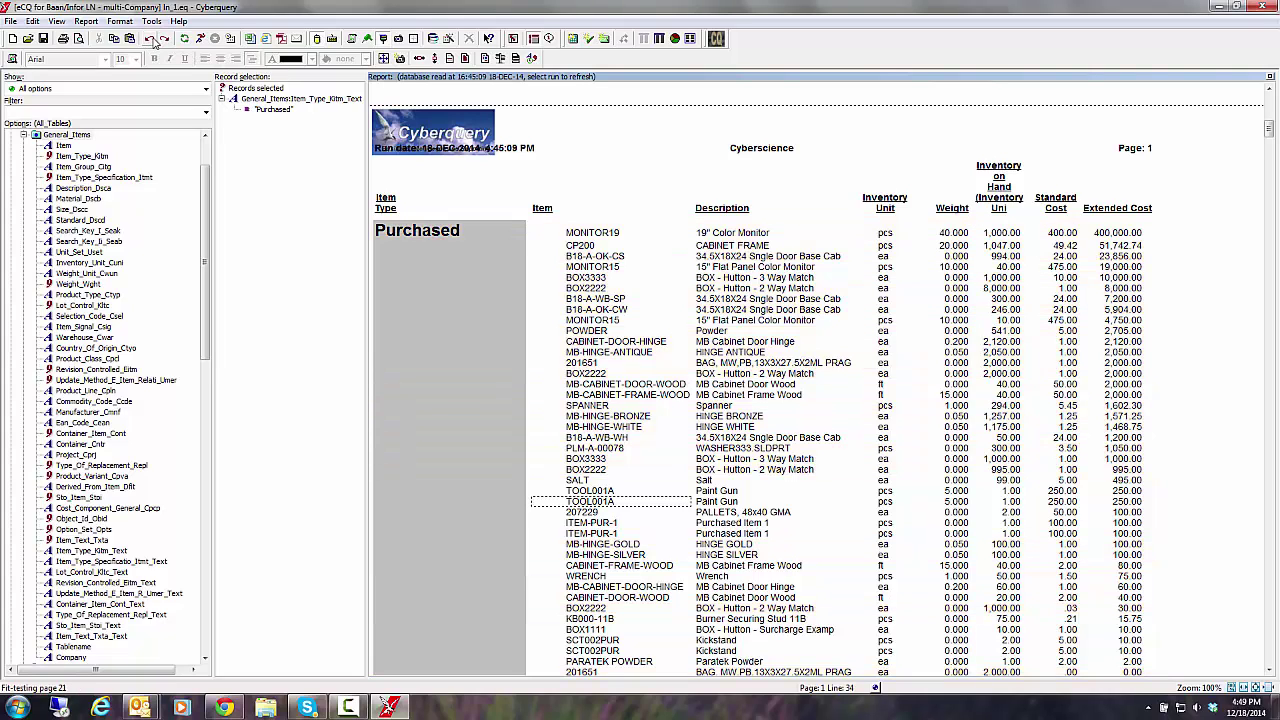
left_click(167, 39)
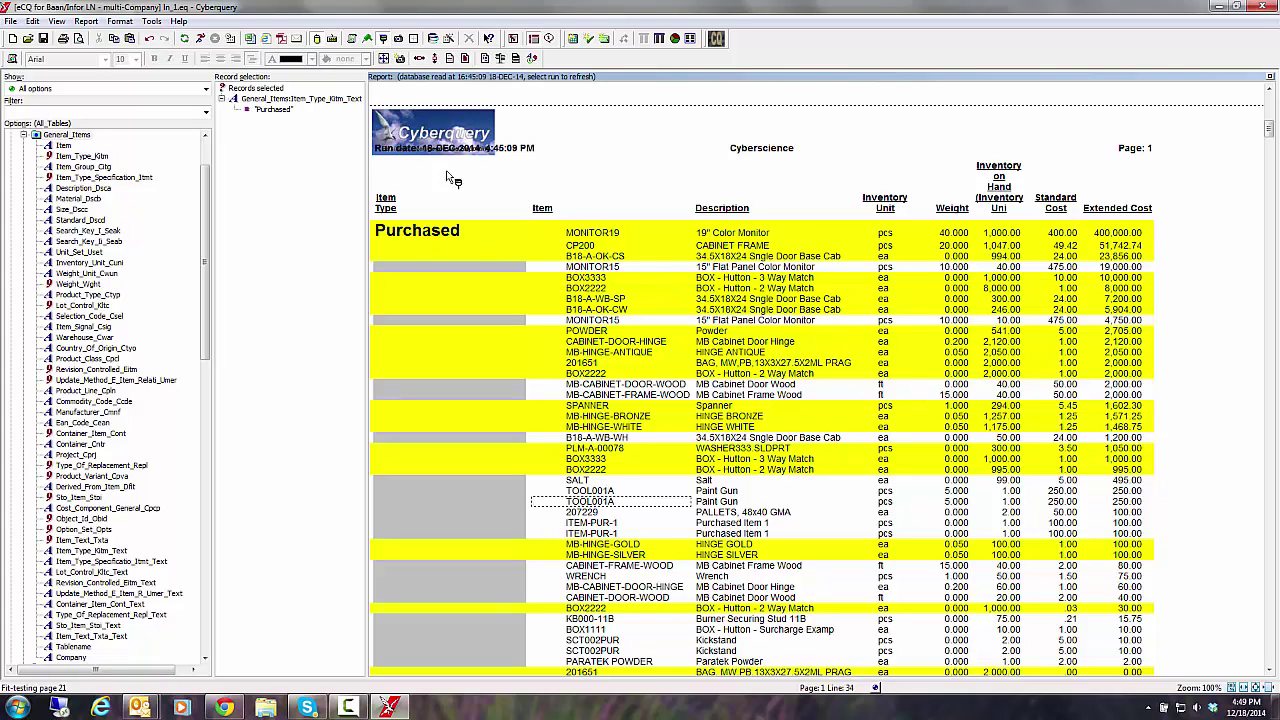
Step: Replace the Cyberquery logo with the 3M_worldwide picture and place it above the run date
left_click(398, 38)
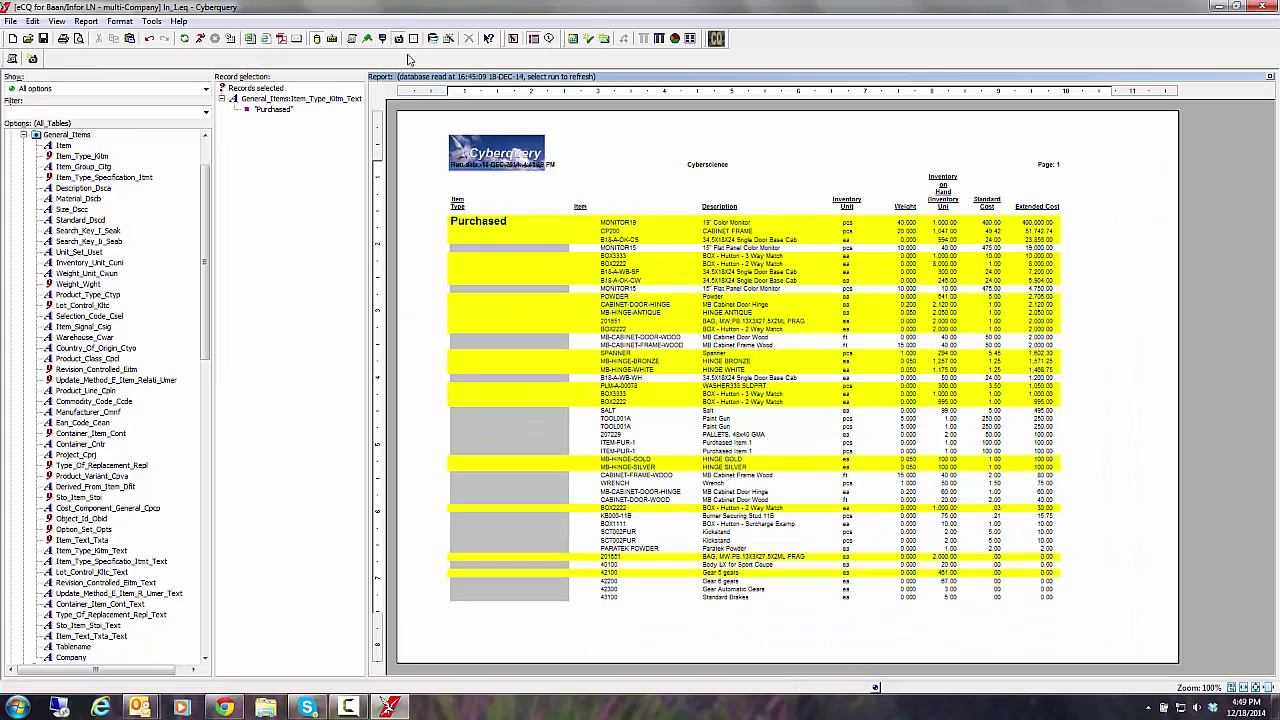
right_click(487, 160)
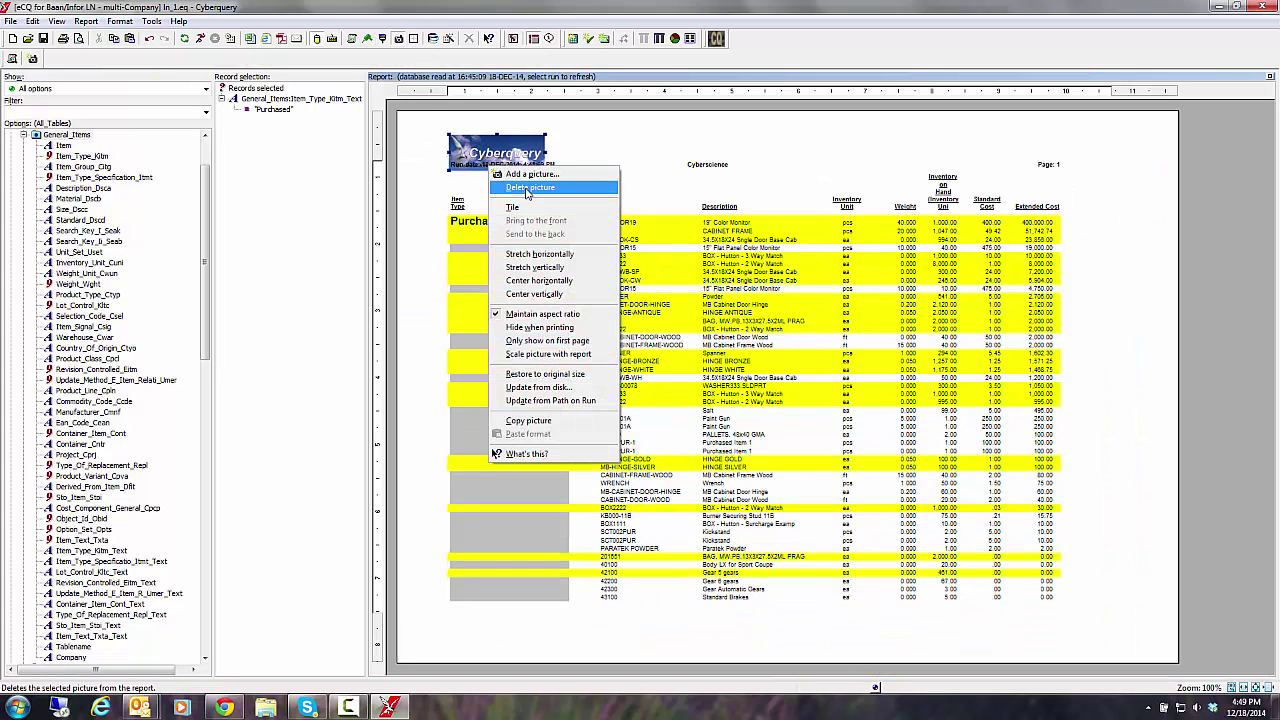
left_click(516, 183)
key("Delete")
right_click(503, 145)
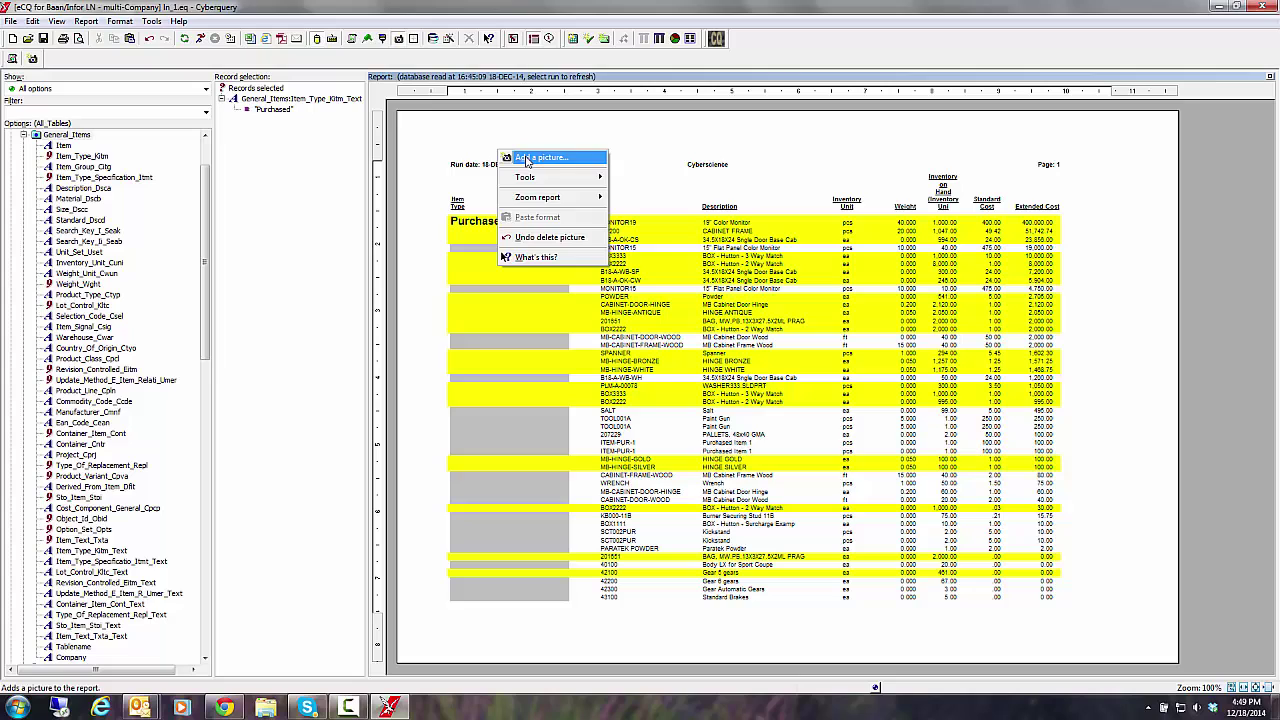
left_click(525, 158)
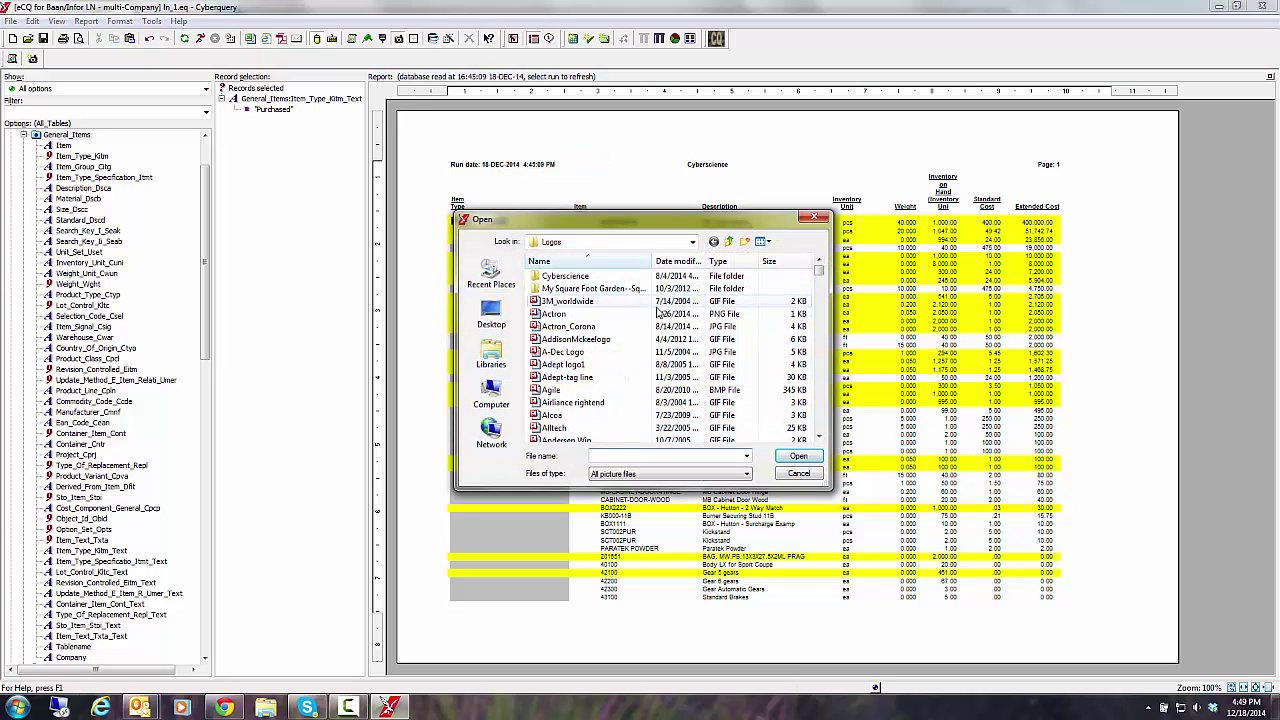
double_click(587, 303)
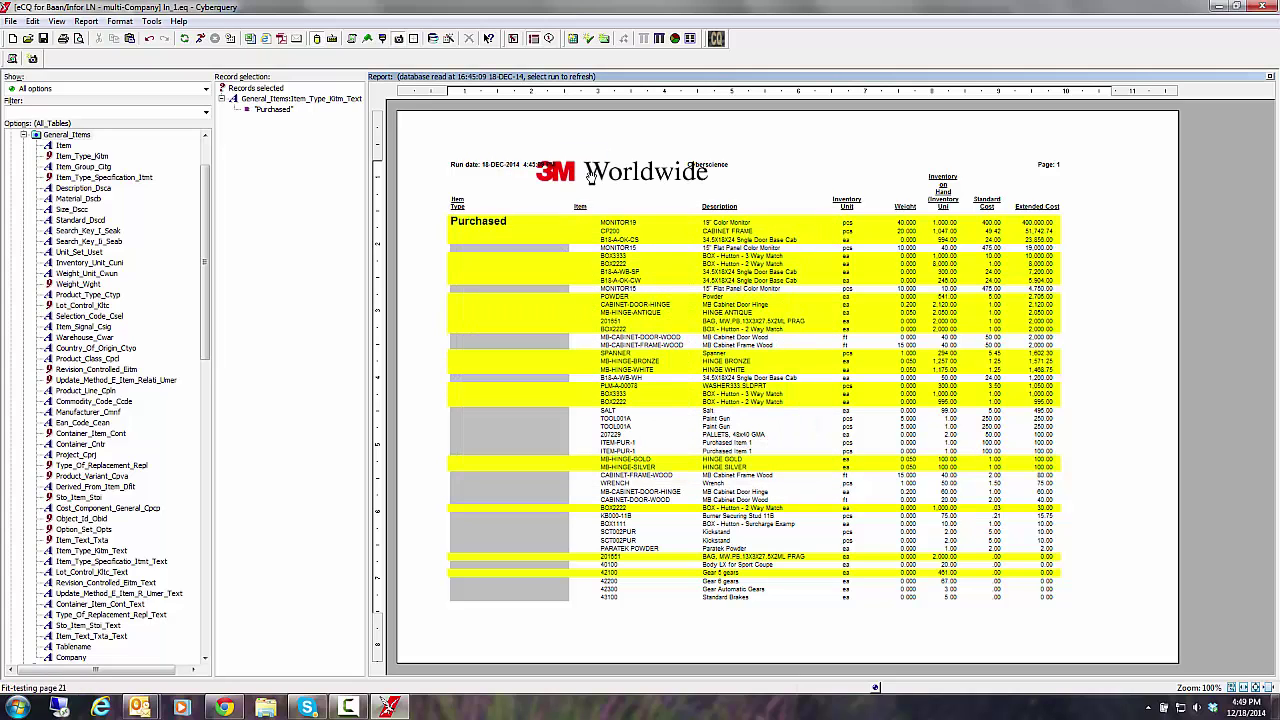
left_click_drag(553, 157, 510, 149)
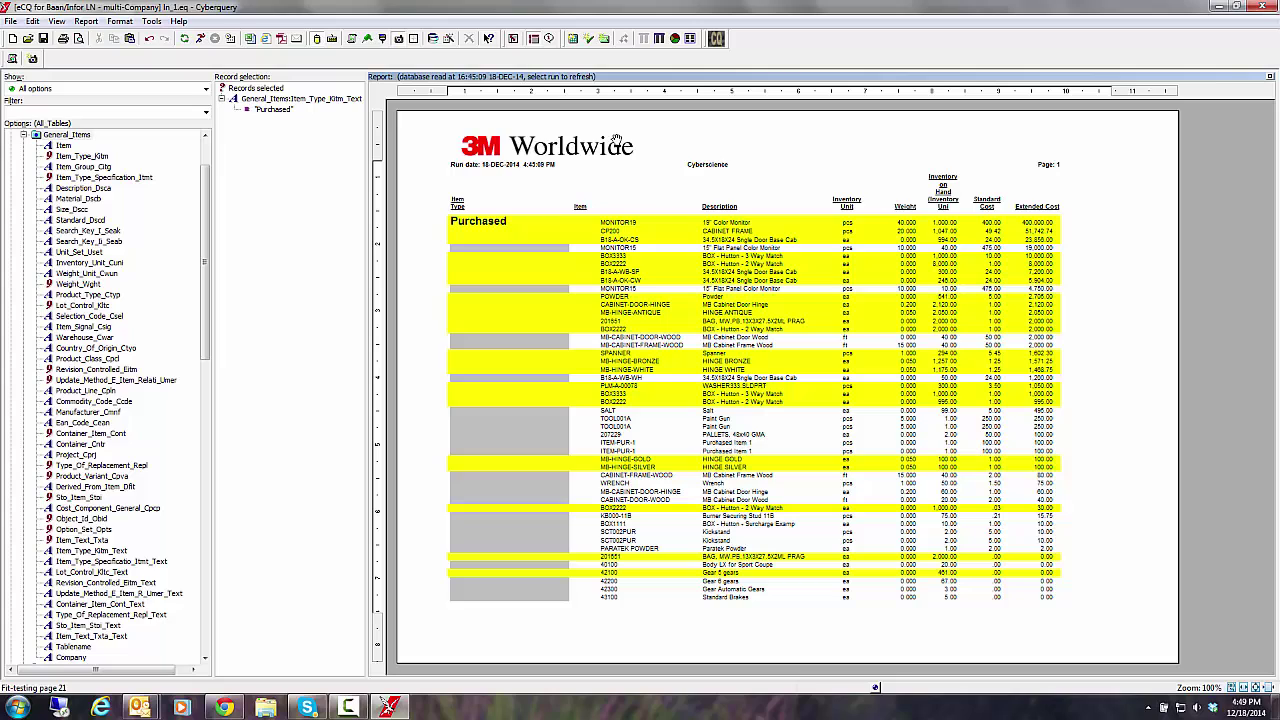
Step: Add a border around the report's detail rows and fill it with light green and white striping
left_click(413, 40)
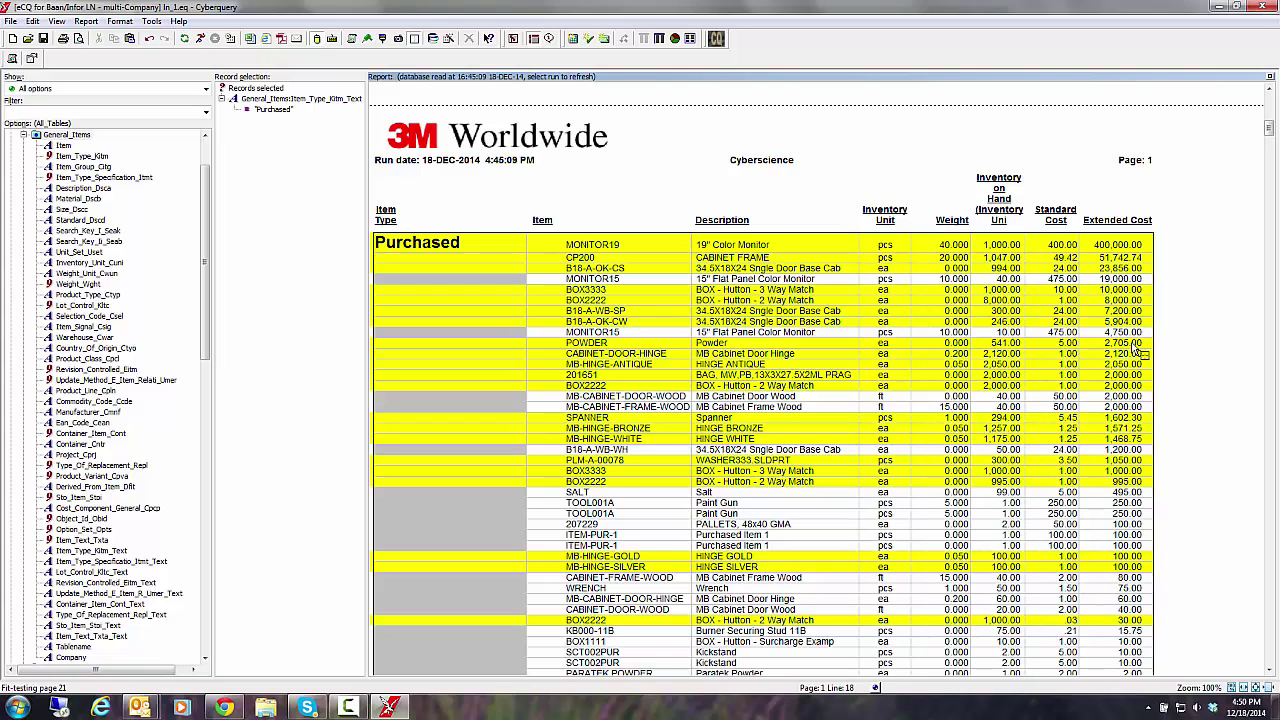
right_click(1092, 298)
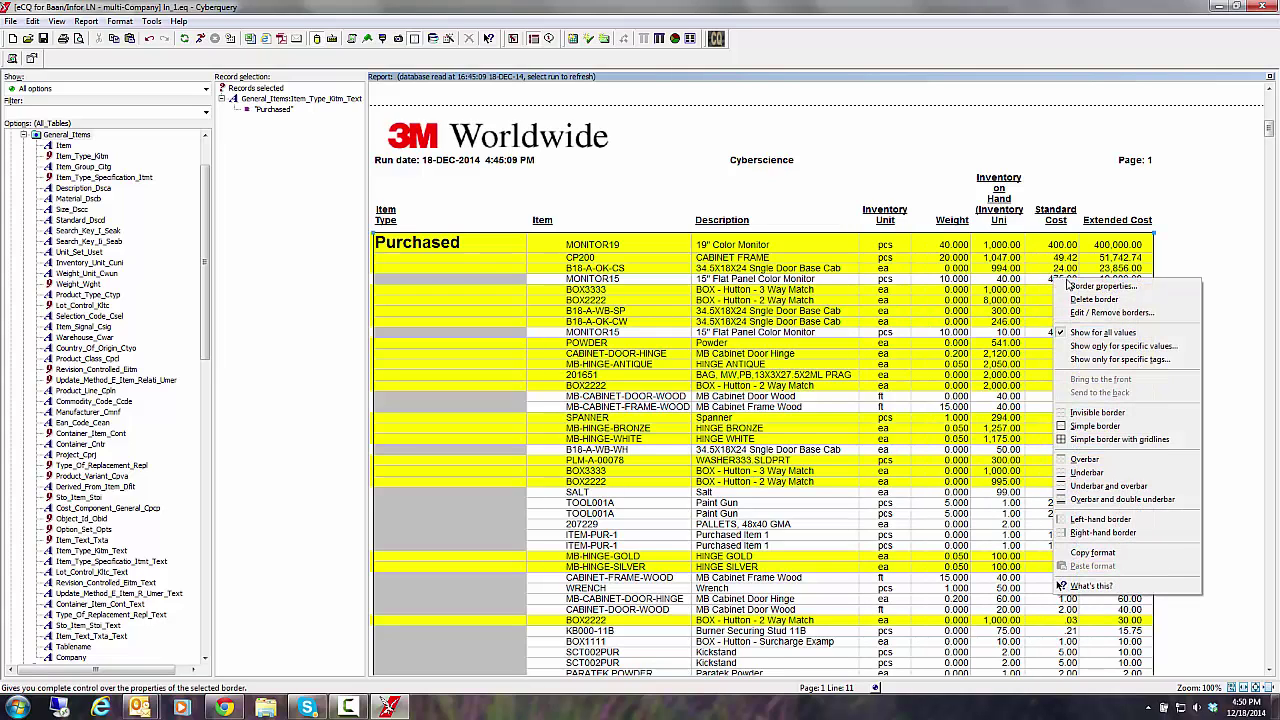
left_click(1088, 289)
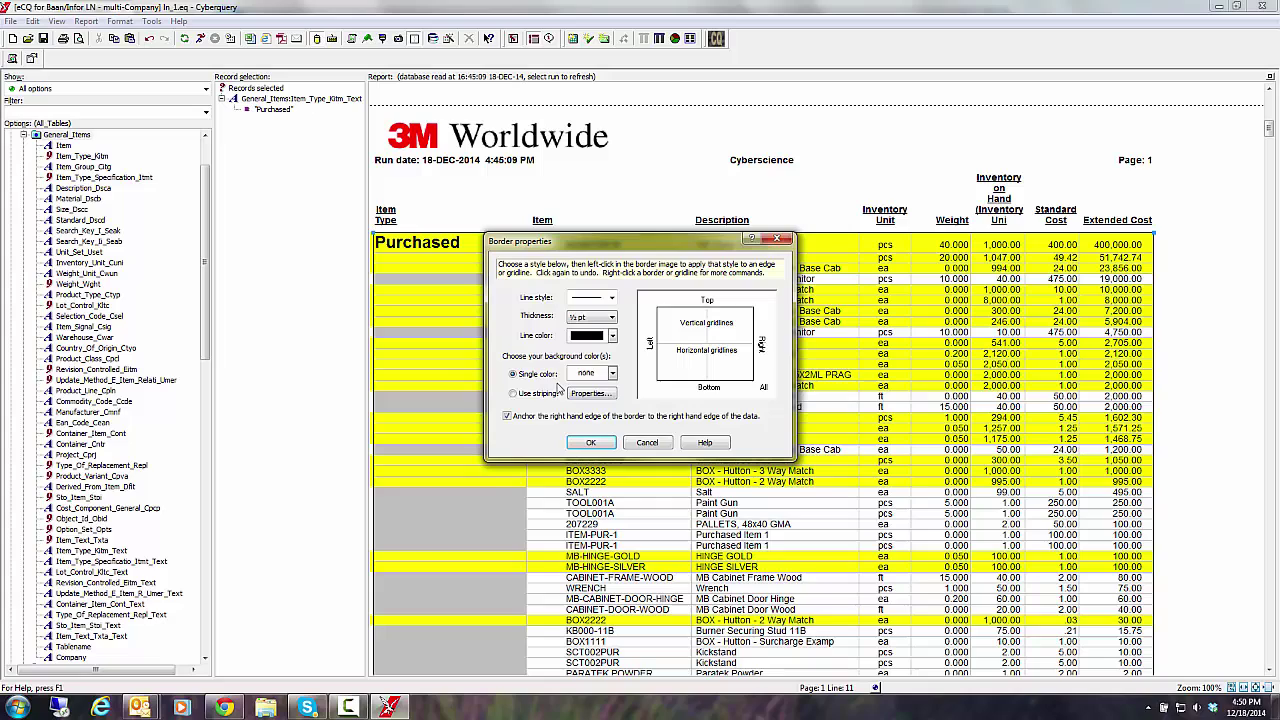
left_click(512, 394)
left_click(597, 394)
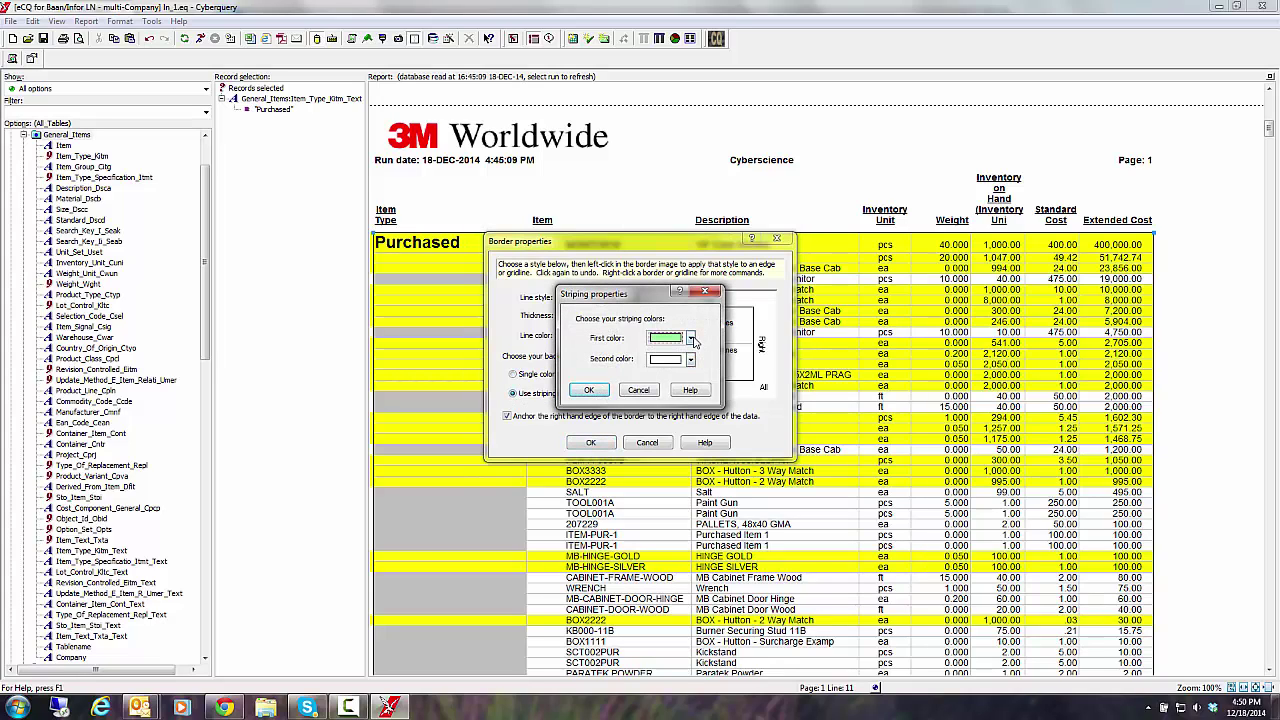
left_click(600, 391)
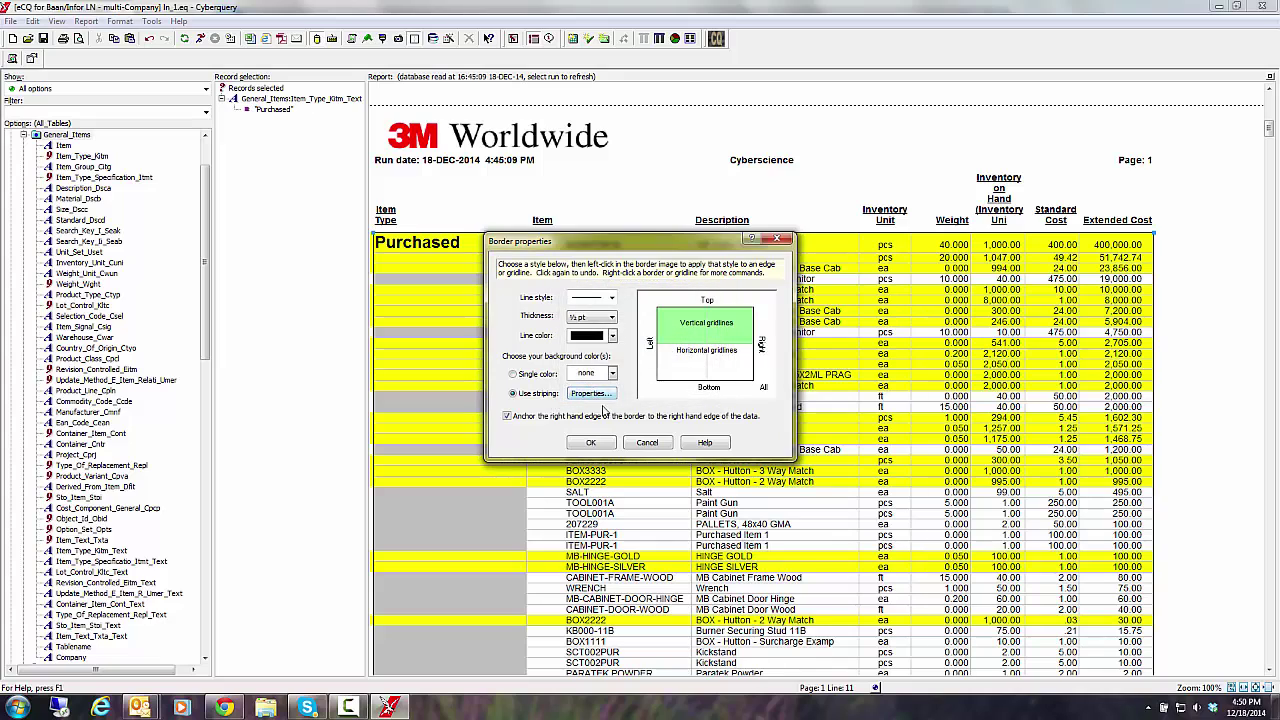
left_click(591, 443)
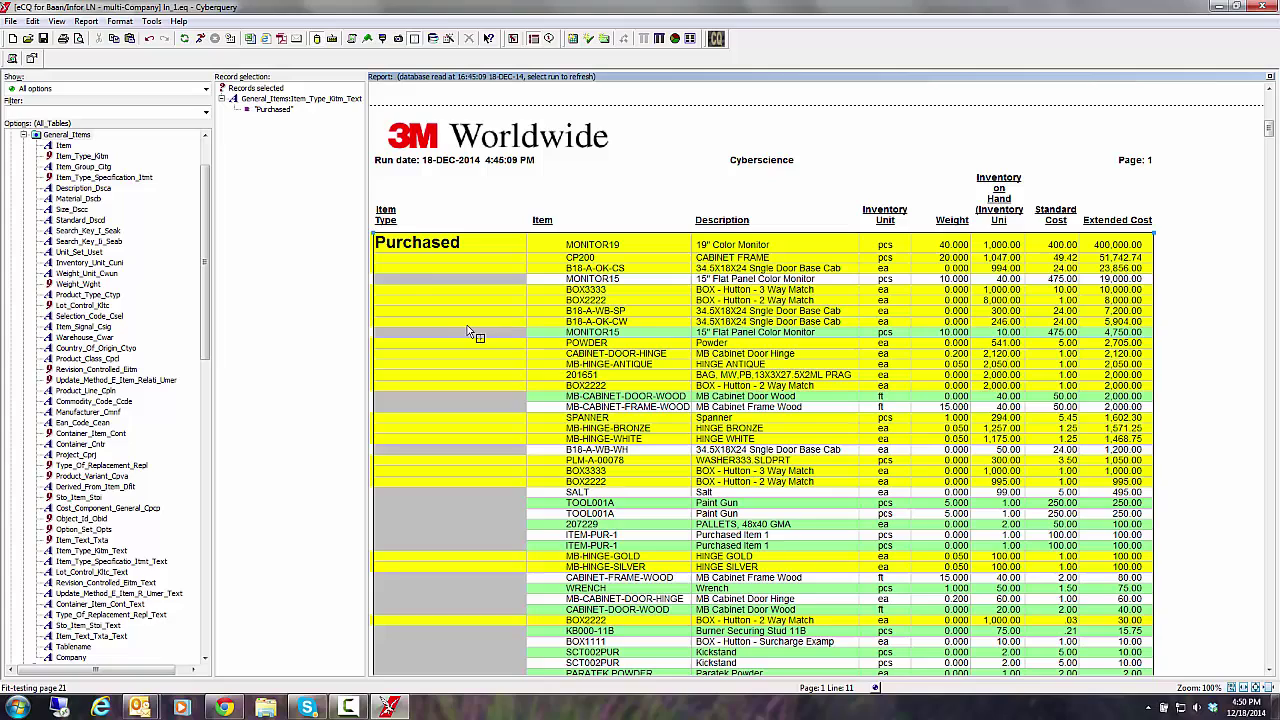
Step: Export the formatted report to Excel, look over the resulting worksheet, and close the workbook without saving
left_click(250, 39)
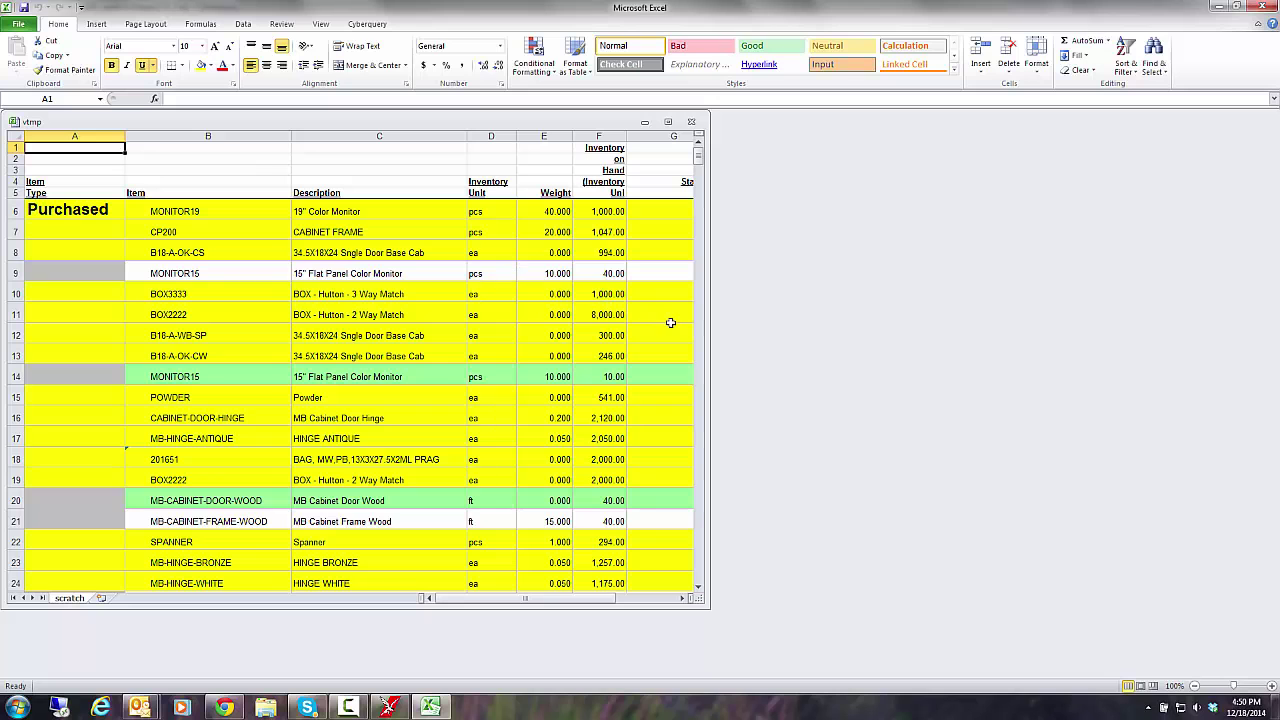
scroll(657, 360, "down", 5)
scroll(657, 372, "up", 5)
double_click(5, 8)
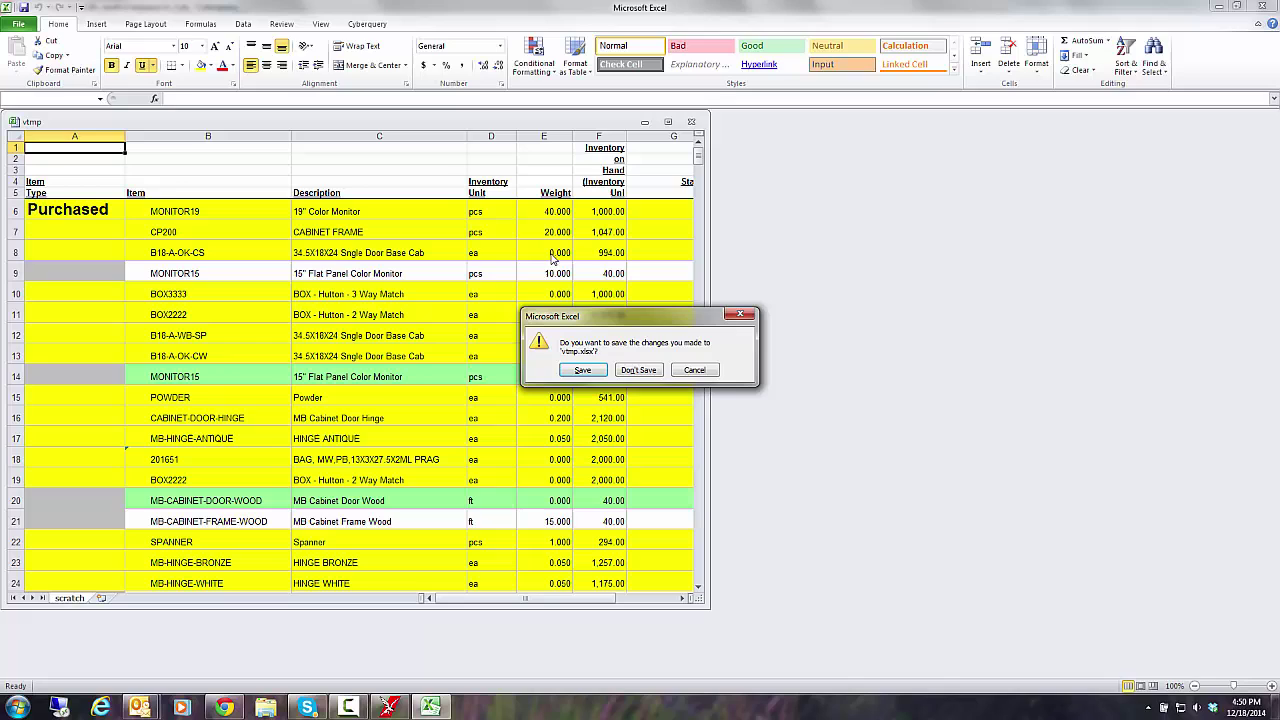
left_click(646, 374)
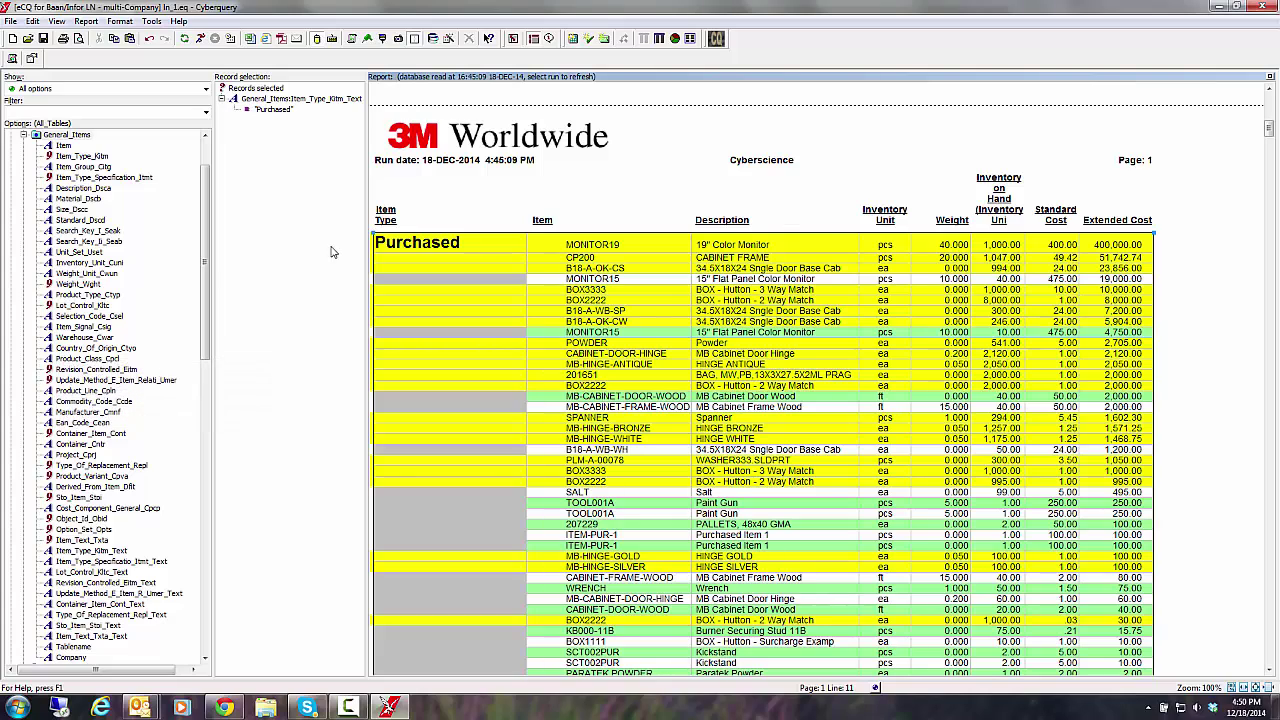
Step: Show all the query definition panes around the report, and hide them again including the record selection pane
left_click(307, 271)
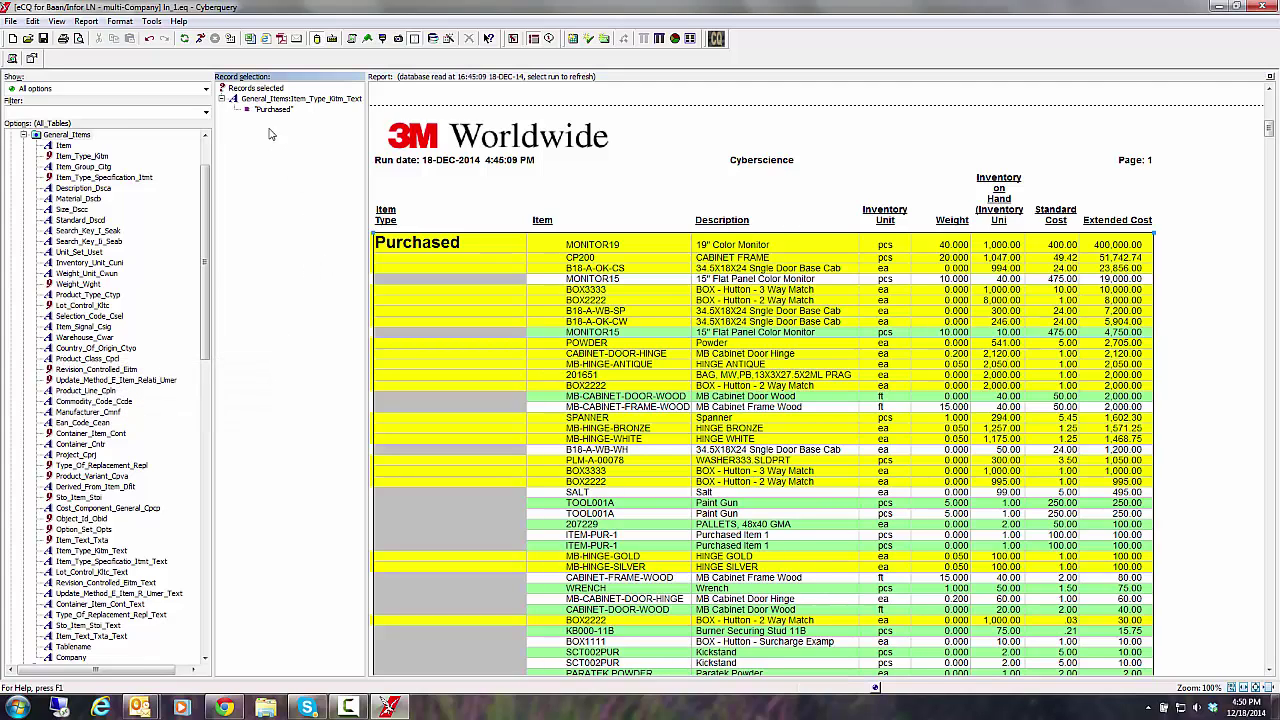
left_click(535, 39)
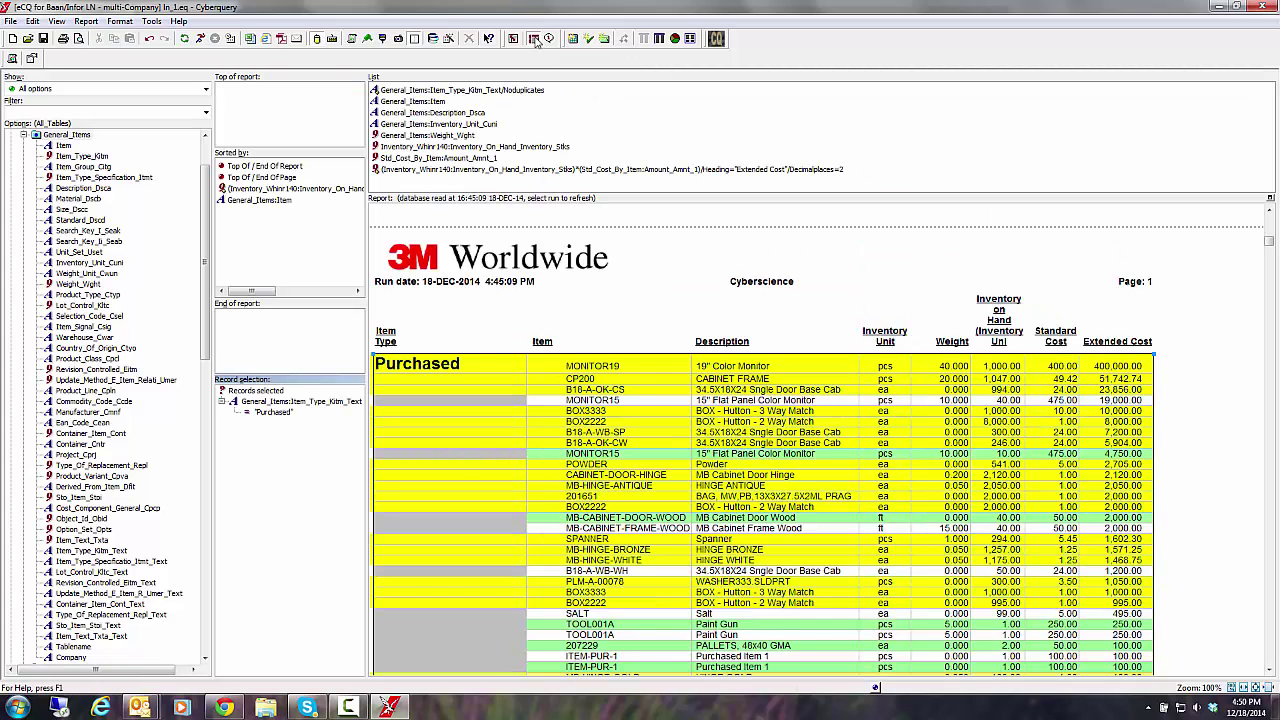
left_click(535, 39)
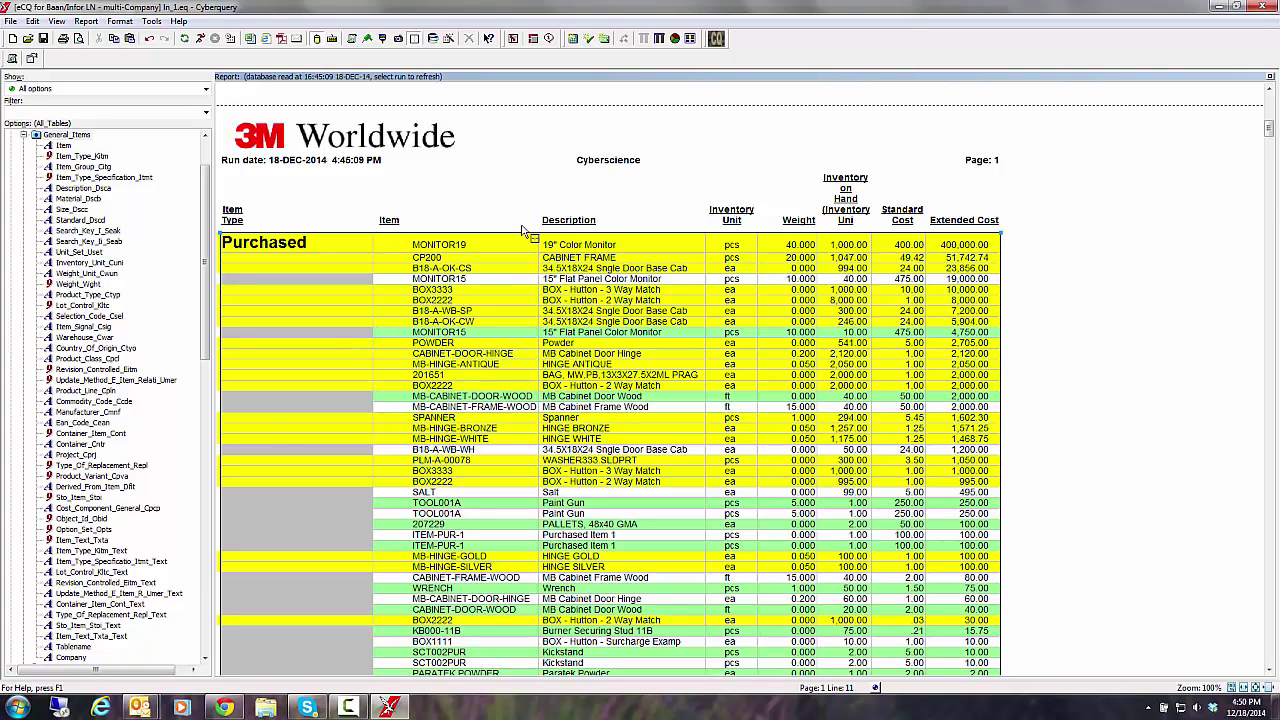
Step: Review the actions available for the BOX3333 entry in the report's Item column and dismiss them without choosing any
left_click(352, 40)
left_click(447, 264)
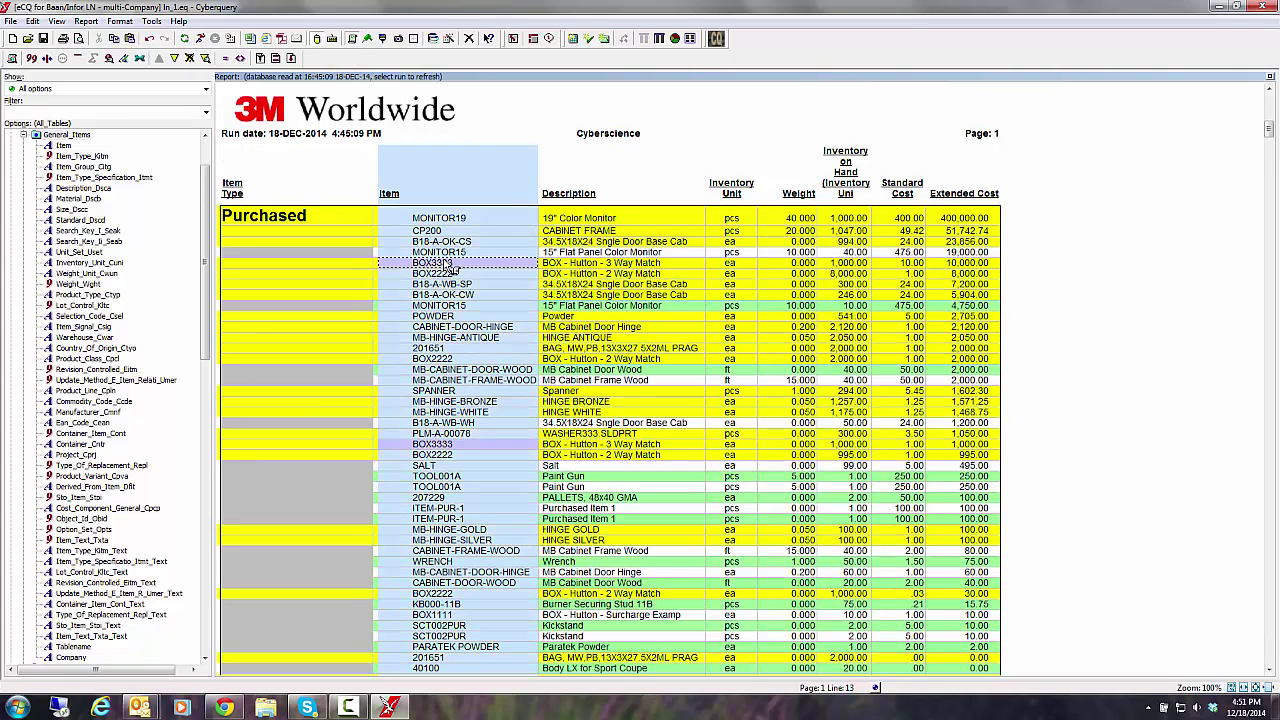
right_click(447, 265)
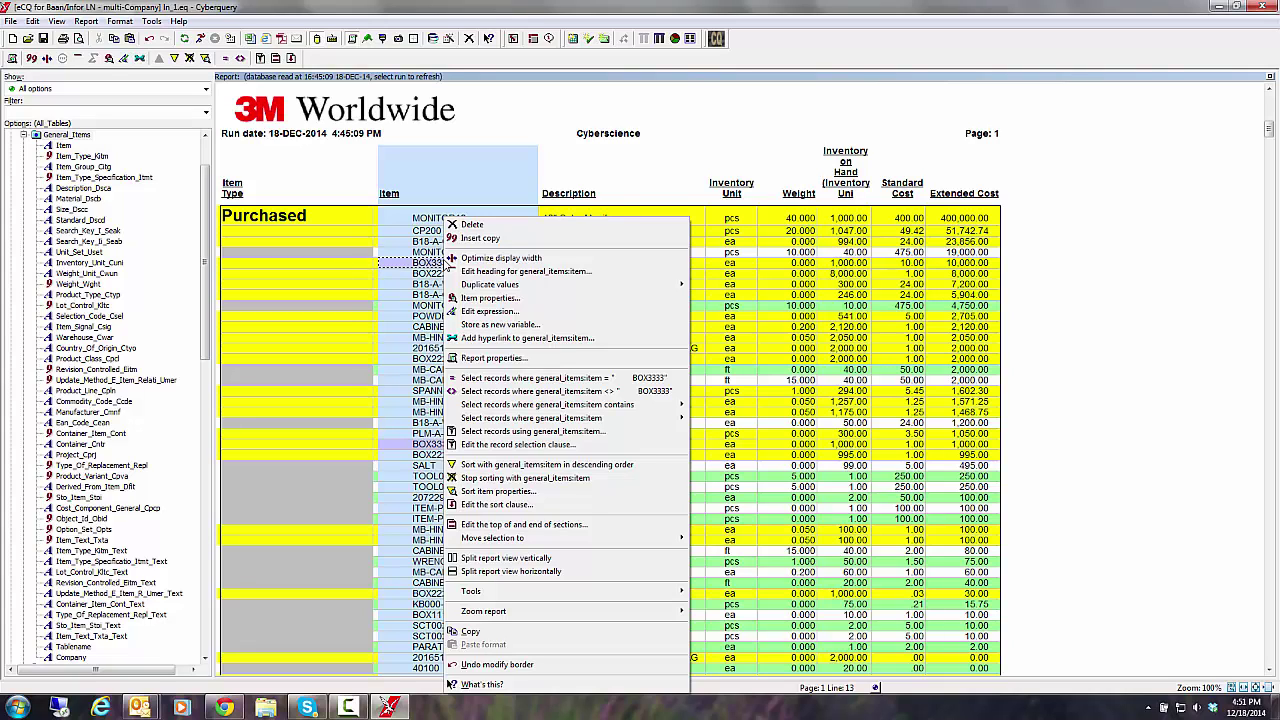
left_click(697, 159)
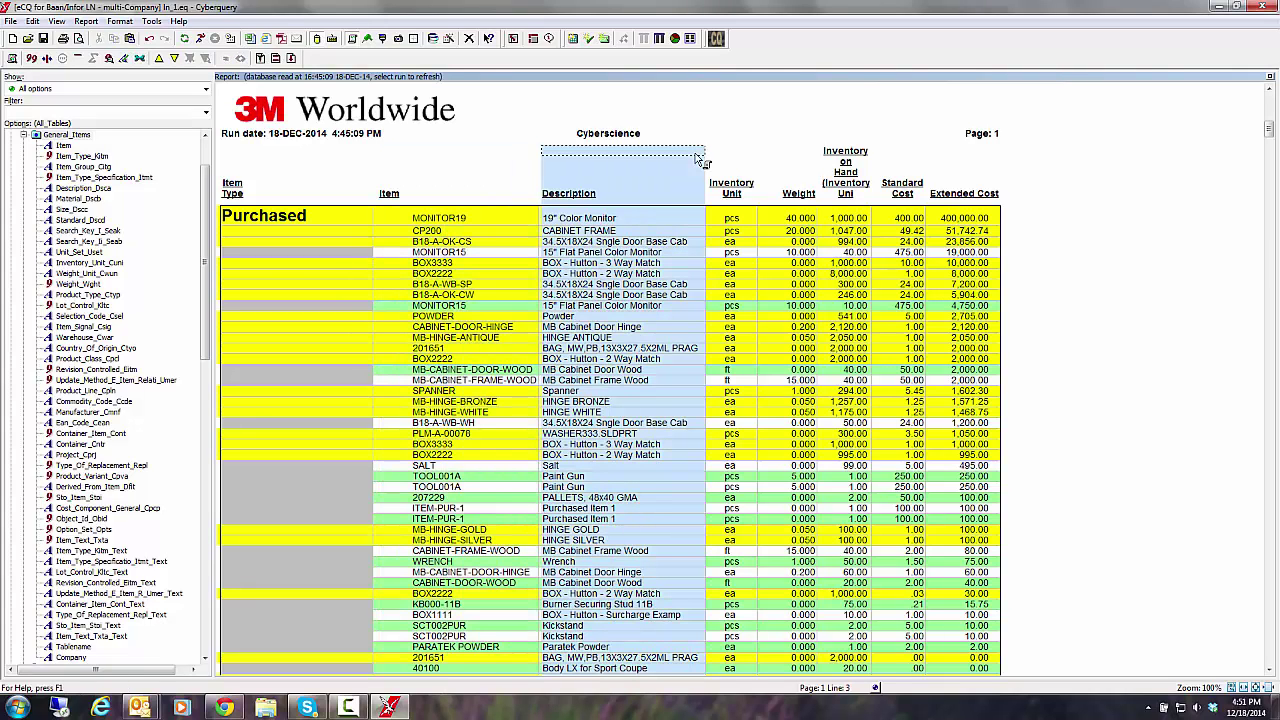